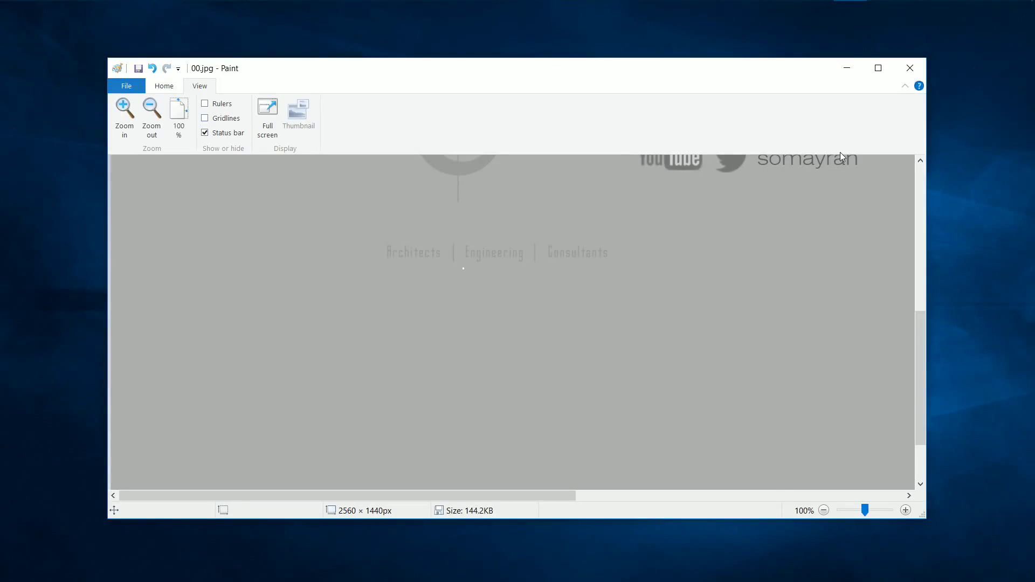
# Step: Preview the reference image full screen, then bring the Revit Highrise Building Tutorial playlist forward
pyautogui.click(259, 140)
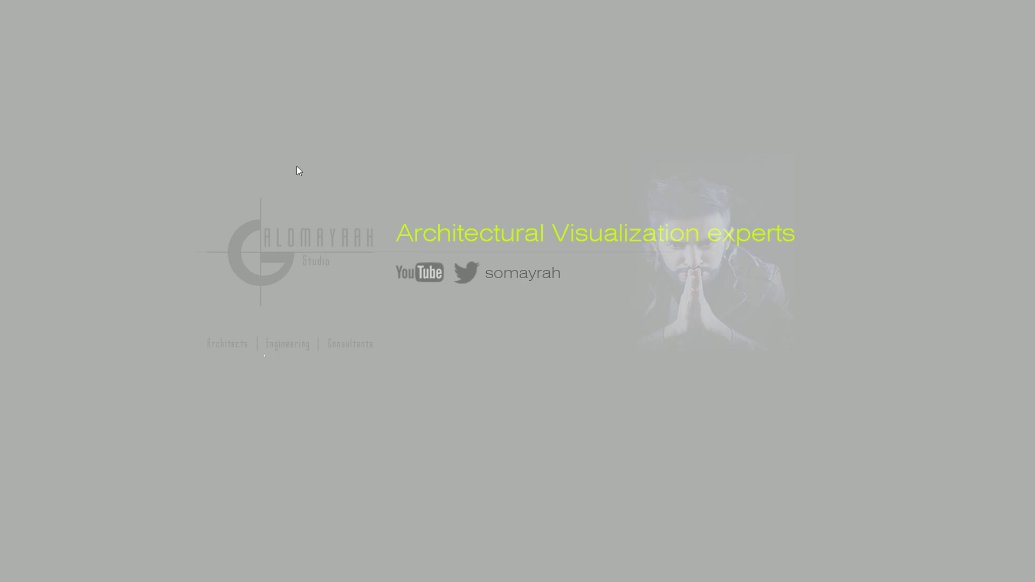
pyautogui.click(297, 167)
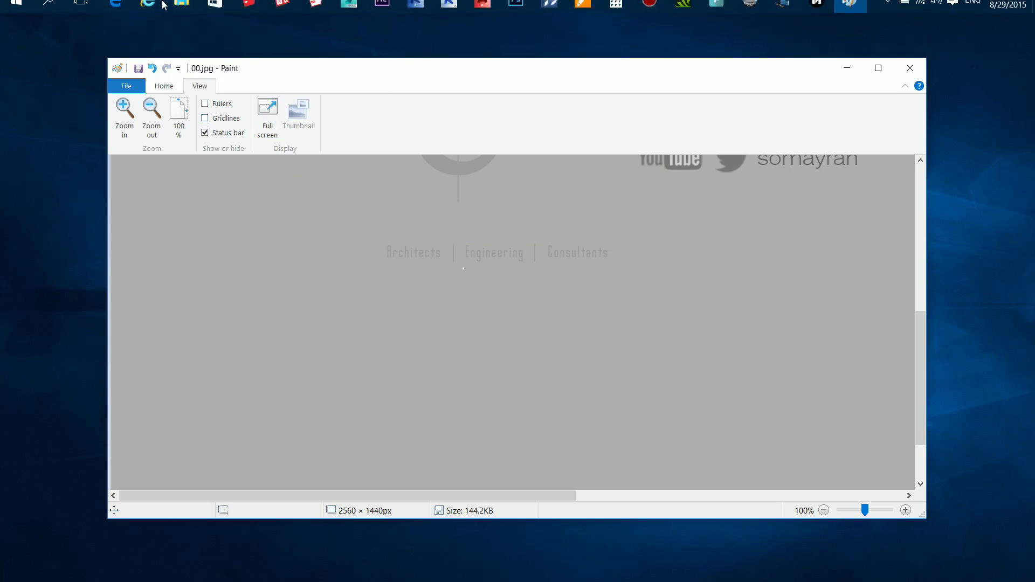
pyautogui.click(148, 13)
pyautogui.click(135, 89)
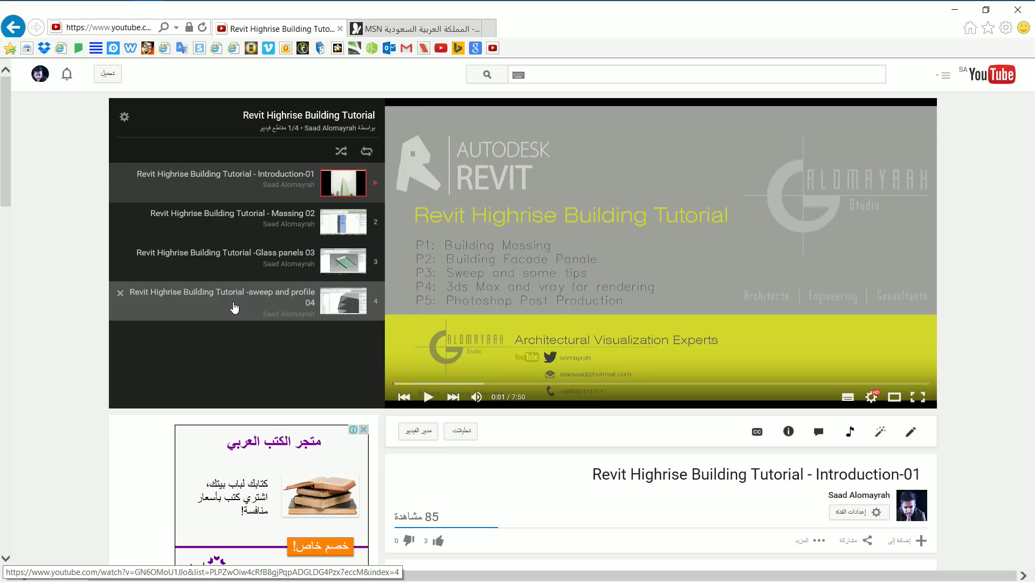
# Step: Restore the Paint image window and switch to the Windows Journal note
pyautogui.moveTo(854, 16)
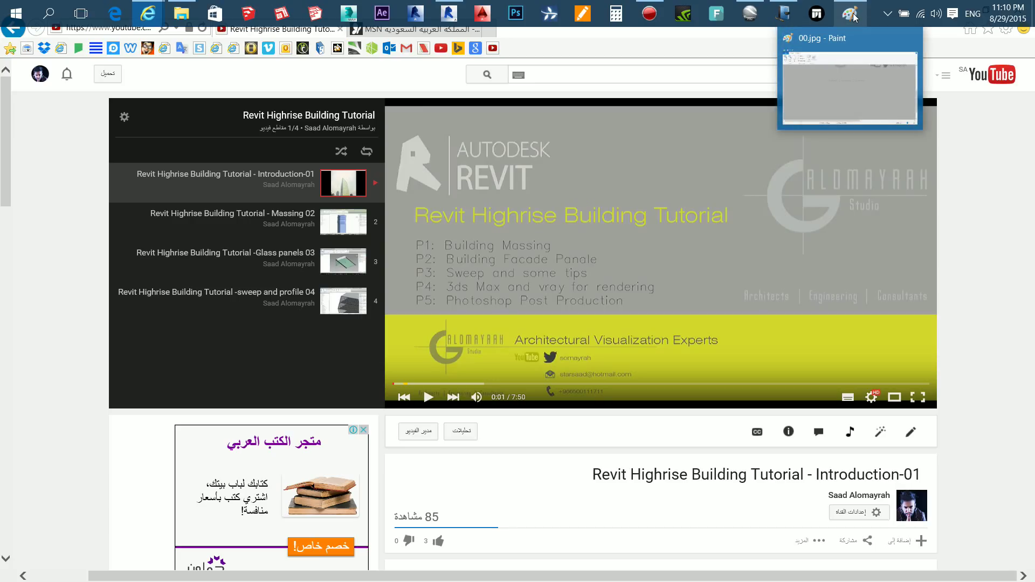
pyautogui.click(854, 16)
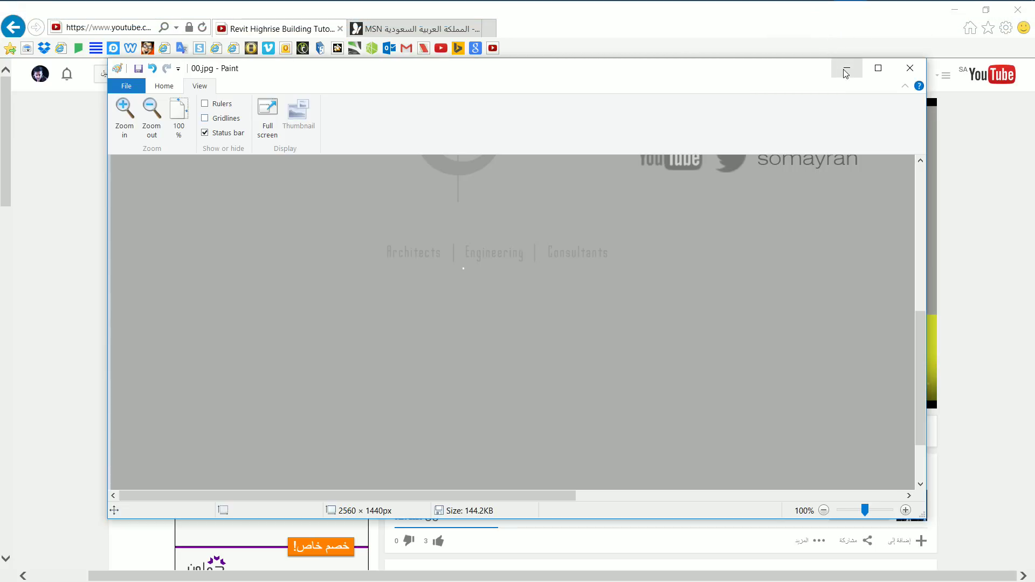
pyautogui.click(785, 16)
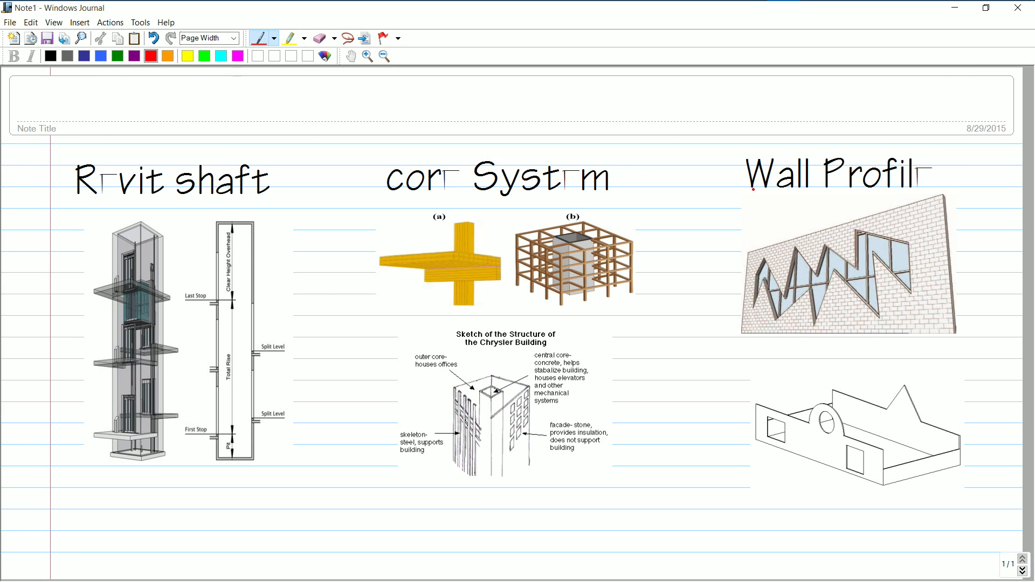
# Step: Highlight the Revit shaft heading and the elevator's bottom, middle and upper landings in yellow
pyautogui.click(290, 38)
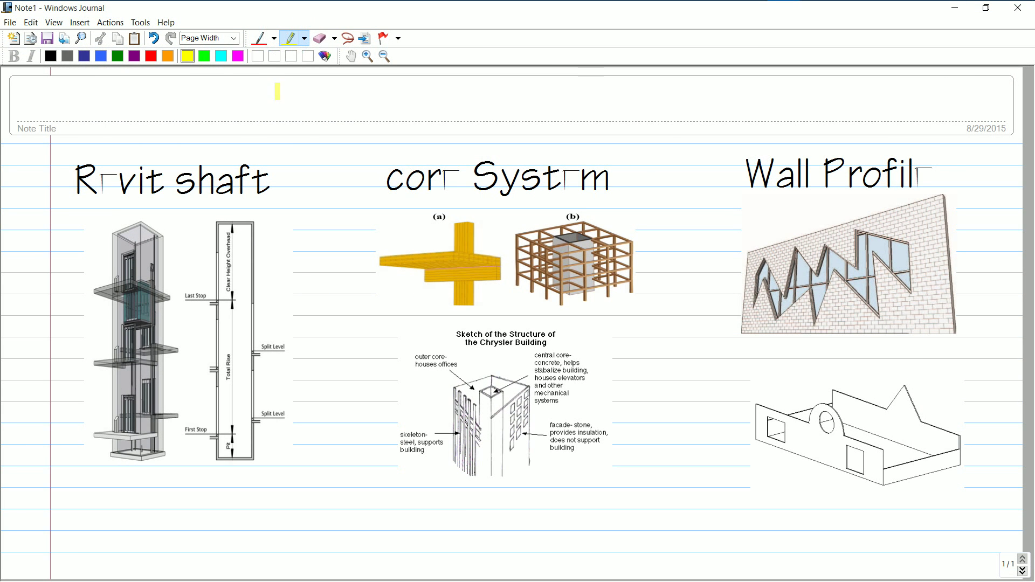
pyautogui.moveTo(74, 182)
pyautogui.mouseDown()
pyautogui.moveTo(280, 170)
pyautogui.moveTo(273, 185)
pyautogui.moveTo(69, 193)
pyautogui.moveTo(188, 160)
pyautogui.moveTo(262, 159)
pyautogui.mouseUp()
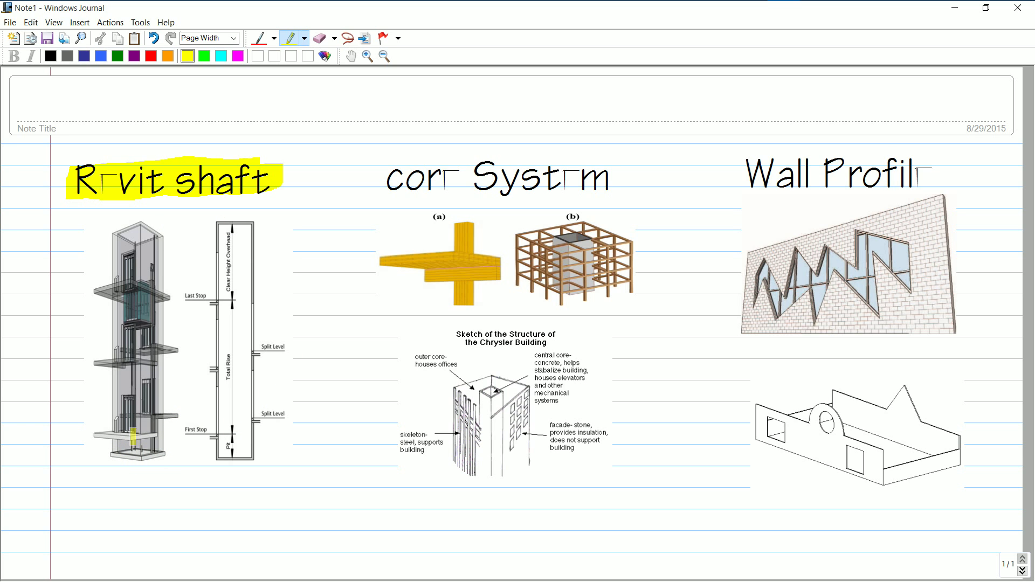
pyautogui.moveTo(124, 434)
pyautogui.mouseDown()
pyautogui.moveTo(167, 434)
pyautogui.moveTo(134, 415)
pyautogui.moveTo(165, 413)
pyautogui.mouseUp()
pyautogui.moveTo(110, 364)
pyautogui.mouseDown()
pyautogui.moveTo(146, 345)
pyautogui.moveTo(176, 347)
pyautogui.mouseUp()
pyautogui.moveTo(129, 290)
pyautogui.mouseDown()
pyautogui.moveTo(162, 291)
pyautogui.moveTo(160, 306)
pyautogui.mouseUp()
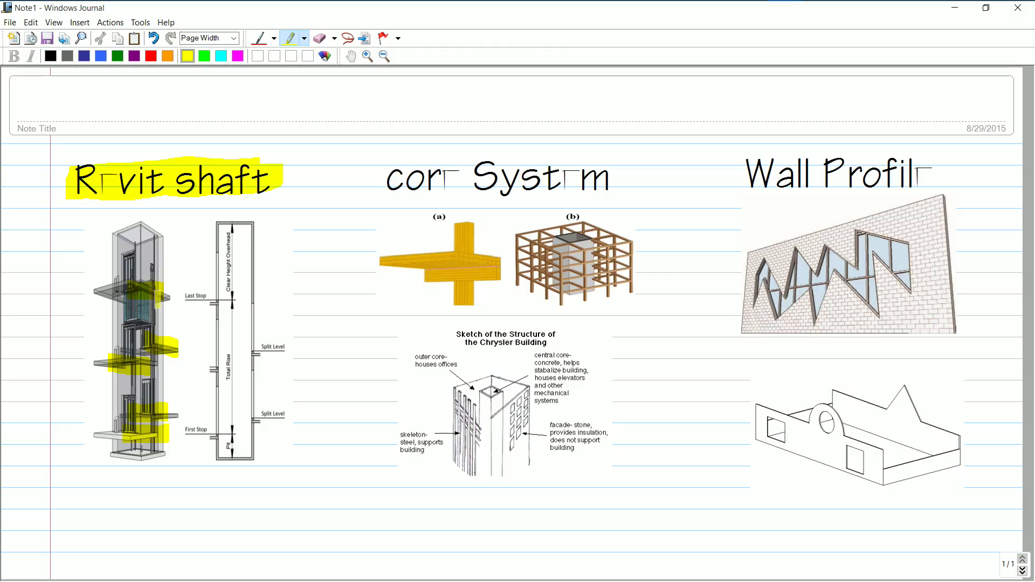
pyautogui.moveTo(158, 291); pyautogui.dragTo(157, 308)
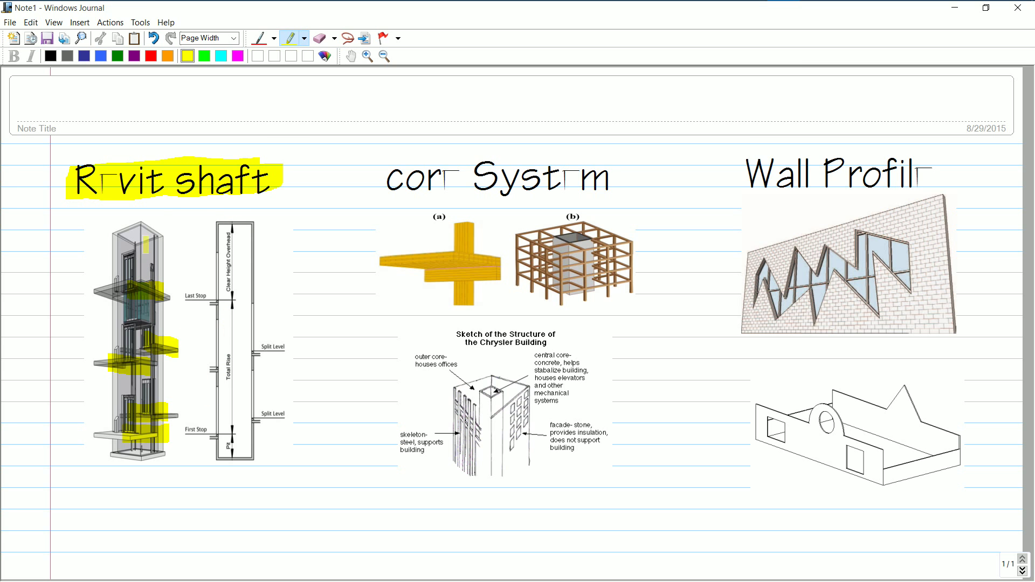
# Step: Highlight the core System heading and frame (b)'s core in bright green
pyautogui.click(204, 57)
pyautogui.moveTo(382, 171)
pyautogui.mouseDown()
pyautogui.moveTo(603, 181)
pyautogui.moveTo(393, 192)
pyautogui.moveTo(548, 193)
pyautogui.moveTo(620, 171)
pyautogui.moveTo(495, 166)
pyautogui.mouseUp()
pyautogui.moveTo(380, 172)
pyautogui.mouseDown()
pyautogui.moveTo(387, 198)
pyautogui.moveTo(380, 190)
pyautogui.moveTo(434, 196)
pyautogui.mouseUp()
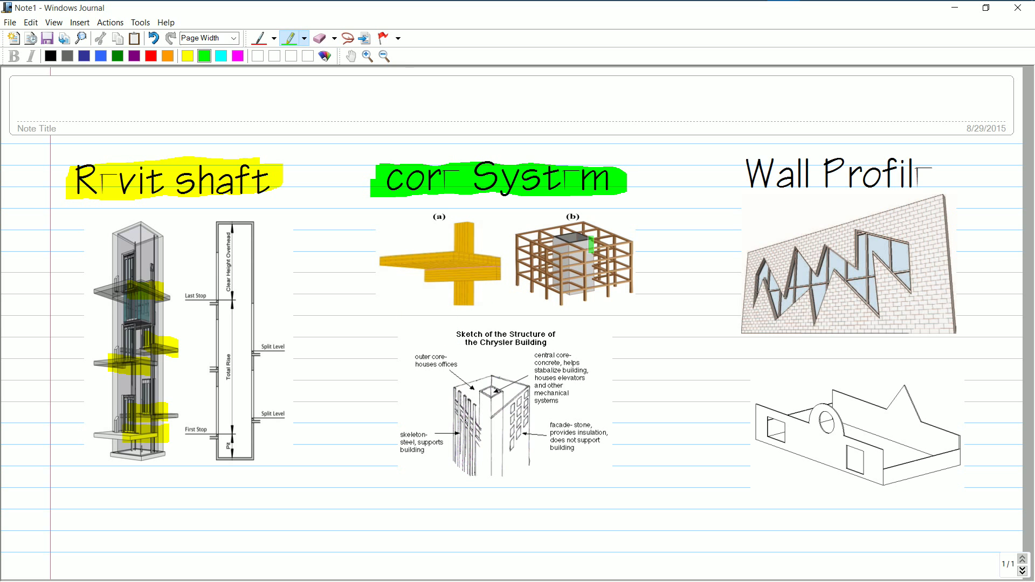
pyautogui.moveTo(588, 250)
pyautogui.mouseDown()
pyautogui.moveTo(568, 245)
pyautogui.moveTo(569, 301)
pyautogui.mouseUp()
pyautogui.moveTo(593, 237)
pyautogui.mouseDown()
pyautogui.moveTo(580, 299)
pyautogui.moveTo(590, 282)
pyautogui.mouseUp()
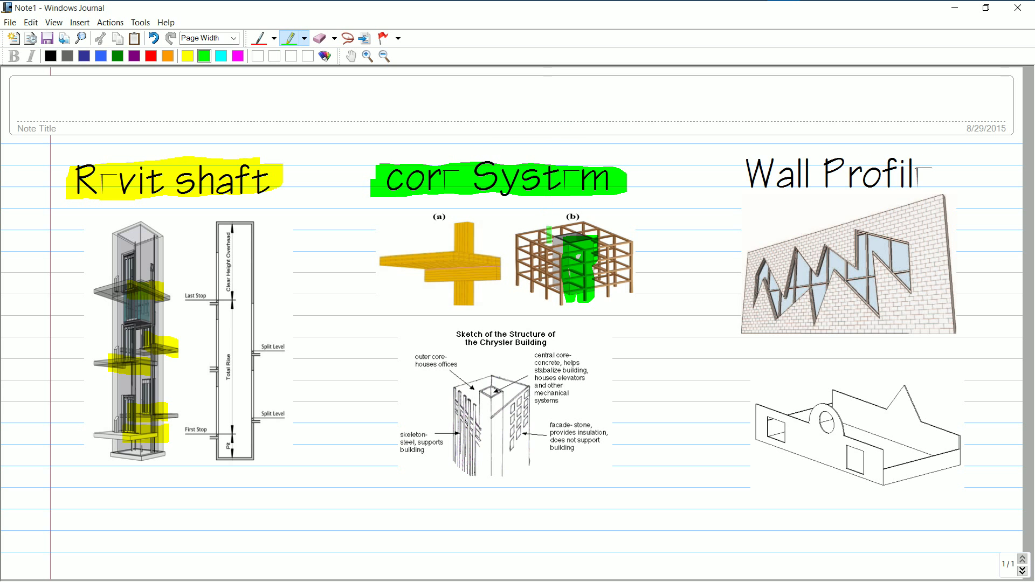
# Step: Highlight the Chrysler sketch's central core and facades green, and draw a vertical green trunk
pyautogui.moveTo(493, 482)
pyautogui.mouseDown()
pyautogui.moveTo(493, 378)
pyautogui.moveTo(473, 439)
pyautogui.mouseUp()
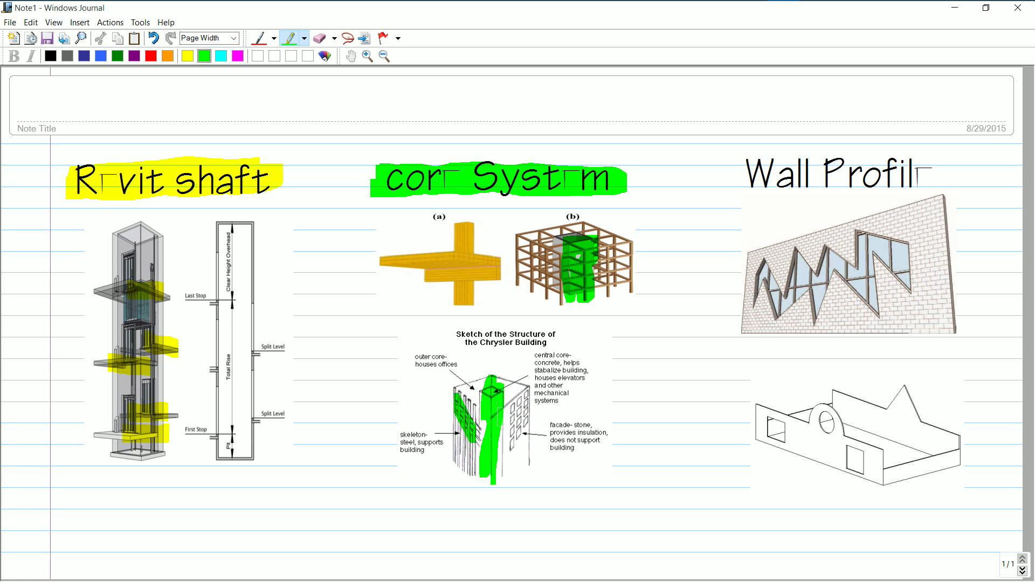
pyautogui.moveTo(529, 397)
pyautogui.mouseDown()
pyautogui.moveTo(507, 372)
pyautogui.moveTo(526, 391)
pyautogui.moveTo(490, 374)
pyautogui.moveTo(458, 402)
pyautogui.mouseUp()
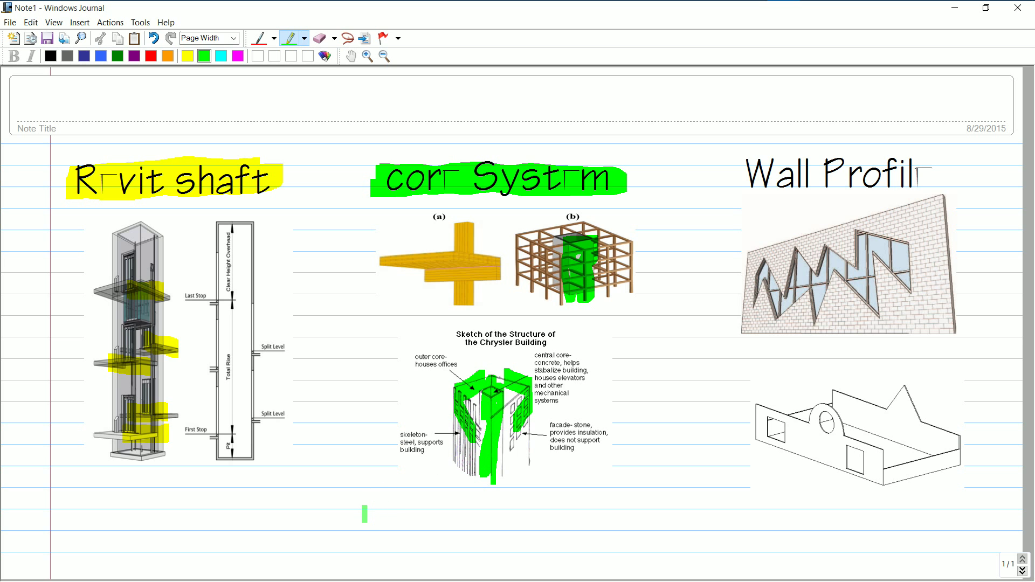
pyautogui.moveTo(358, 536)
pyautogui.mouseDown()
pyautogui.moveTo(360, 391)
pyautogui.moveTo(353, 507)
pyautogui.moveTo(366, 423)
pyautogui.moveTo(410, 367)
pyautogui.moveTo(444, 348)
pyautogui.mouseUp()
# Step: Draw red branches off the green trunk and circle the Chrysler sketch's central core in red
pyautogui.click(264, 42)
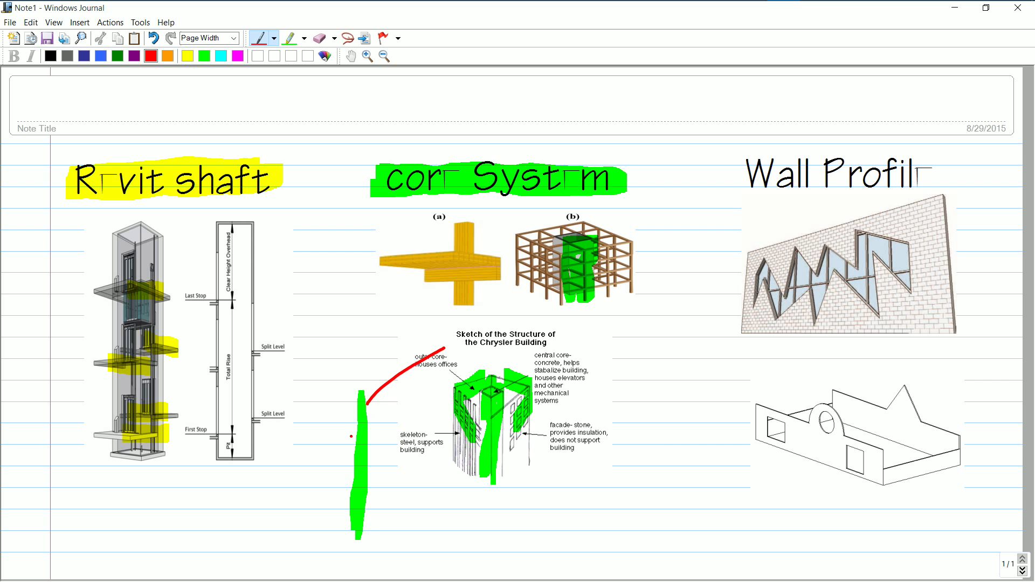
pyautogui.moveTo(384, 425); pyautogui.dragTo(440, 410)
pyautogui.moveTo(322, 358)
pyautogui.mouseDown()
pyautogui.moveTo(312, 400)
pyautogui.moveTo(363, 433)
pyautogui.mouseUp()
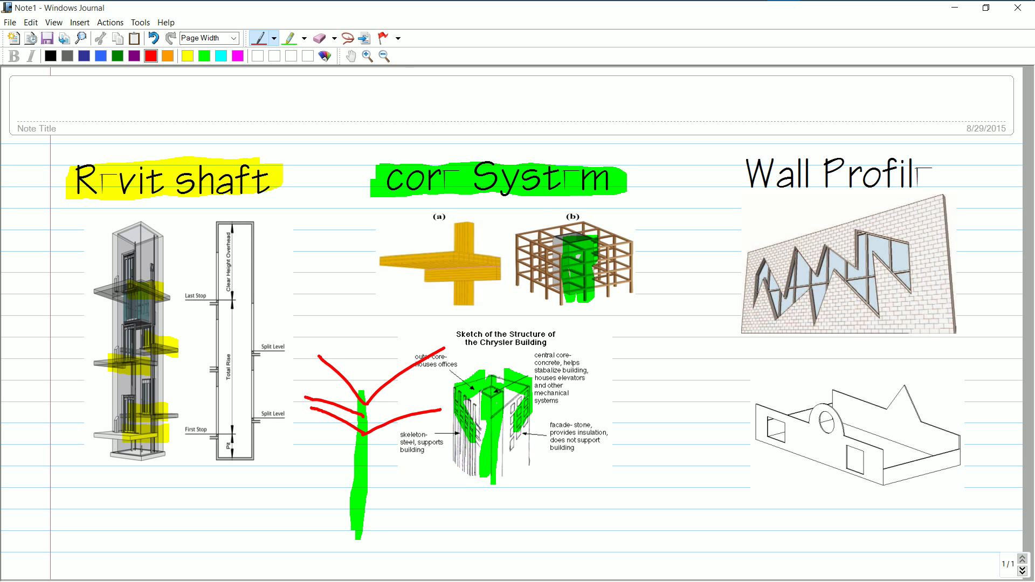
pyautogui.moveTo(381, 360); pyautogui.dragTo(365, 399)
pyautogui.moveTo(349, 358); pyautogui.dragTo(364, 396)
pyautogui.moveTo(498, 378)
pyautogui.mouseDown()
pyautogui.moveTo(466, 421)
pyautogui.moveTo(495, 494)
pyautogui.moveTo(514, 445)
pyautogui.moveTo(474, 371)
pyautogui.mouseUp()
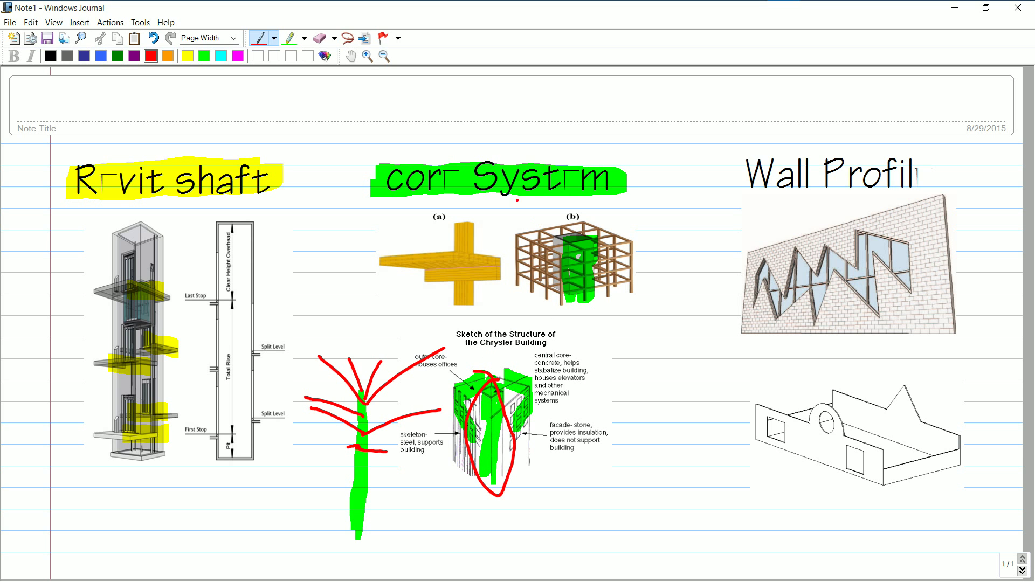
pyautogui.click(221, 57)
# Step: Highlight the Wall Profile heading in green
pyautogui.click(290, 38)
pyautogui.click(204, 56)
pyautogui.moveTo(746, 173)
pyautogui.mouseDown()
pyautogui.moveTo(935, 173)
pyautogui.moveTo(824, 186)
pyautogui.moveTo(747, 181)
pyautogui.moveTo(790, 186)
pyautogui.mouseUp()
pyautogui.moveTo(931, 183)
pyautogui.mouseDown()
pyautogui.moveTo(941, 161)
pyautogui.moveTo(754, 170)
pyautogui.mouseUp()
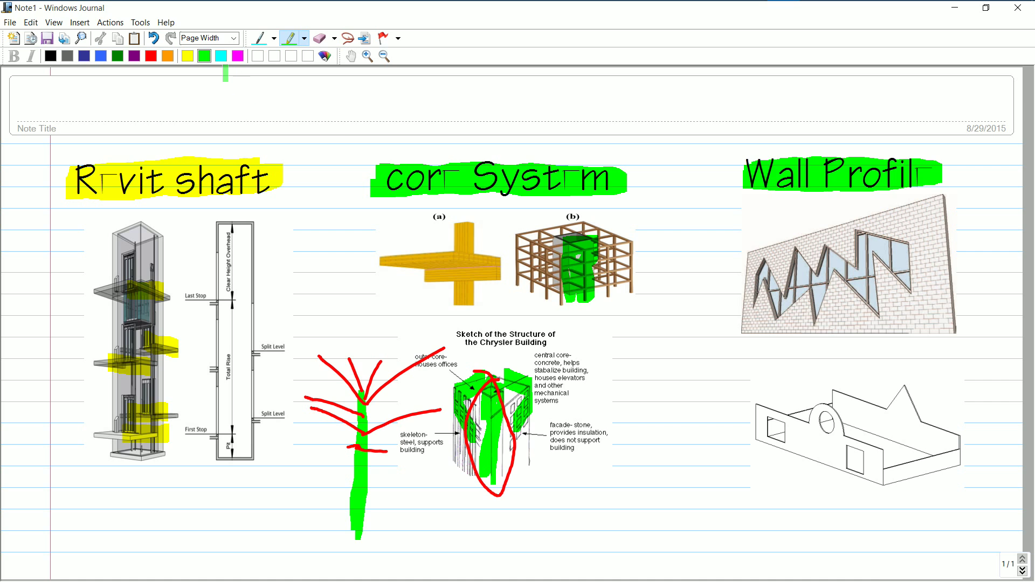
# Step: Highlight the brick wall's zigzag windows and the lower sketch's left, circular and bottom windows in cyan
pyautogui.click(221, 56)
pyautogui.moveTo(755, 293)
pyautogui.mouseDown()
pyautogui.moveTo(754, 280)
pyautogui.moveTo(776, 272)
pyautogui.moveTo(792, 302)
pyautogui.moveTo(827, 256)
pyautogui.moveTo(865, 296)
pyautogui.moveTo(872, 247)
pyautogui.moveTo(898, 269)
pyautogui.moveTo(879, 241)
pyautogui.moveTo(862, 278)
pyautogui.mouseUp()
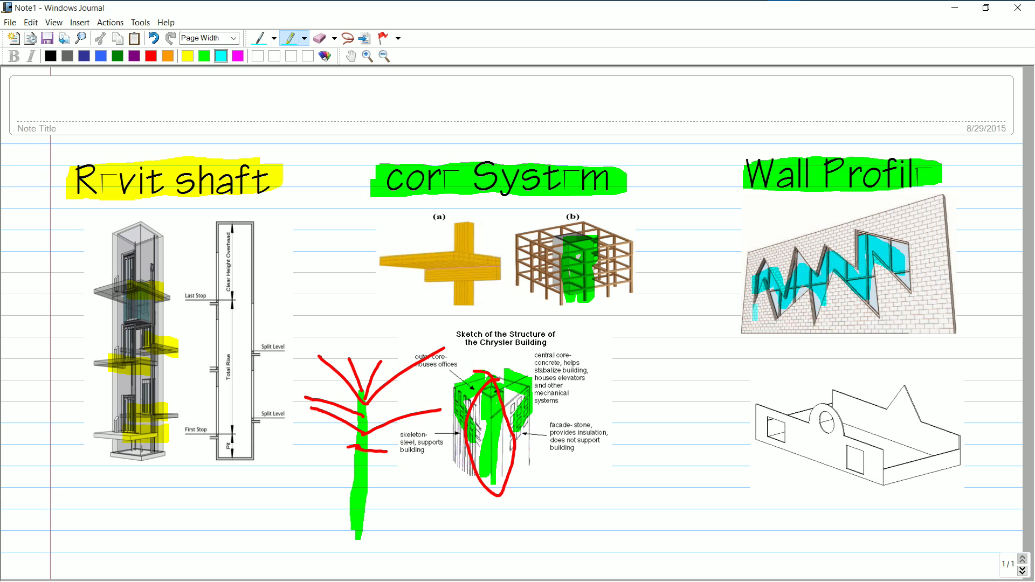
pyautogui.moveTo(767, 431); pyautogui.dragTo(833, 421)
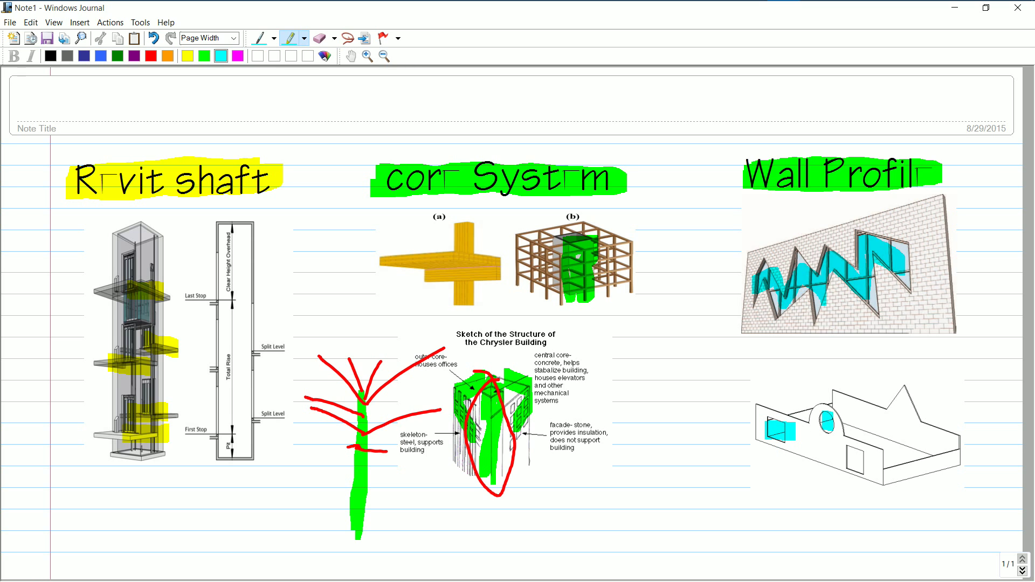
pyautogui.moveTo(839, 459); pyautogui.dragTo(868, 463)
pyautogui.moveTo(888, 424); pyautogui.dragTo(891, 424)
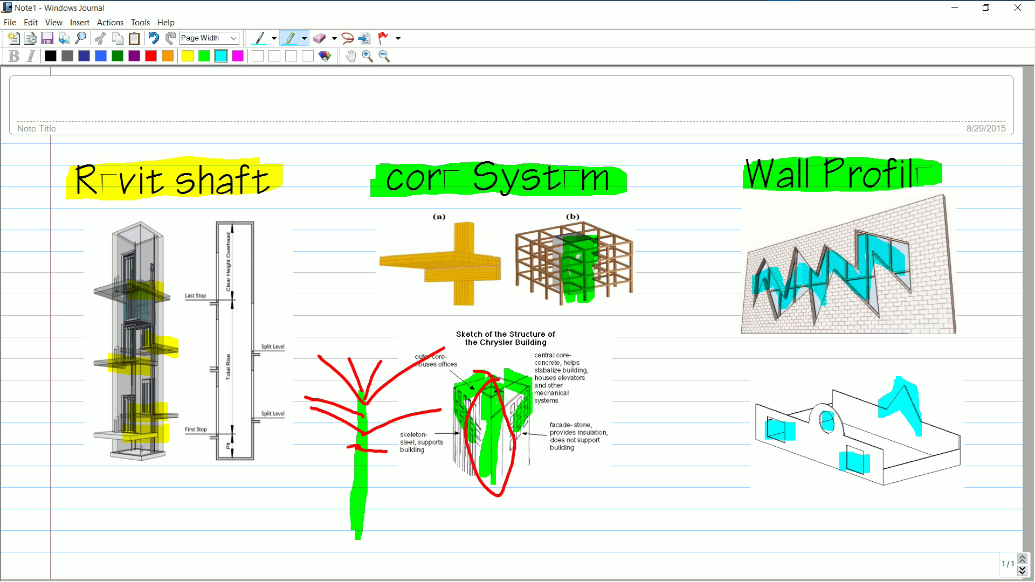
pyautogui.moveTo(459, 142); pyautogui.dragTo(495, 141)
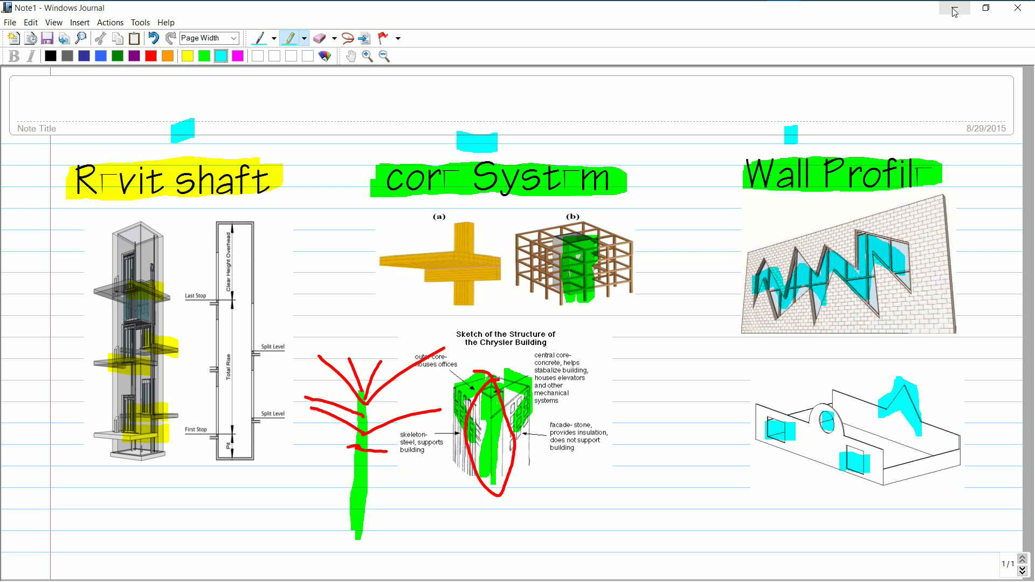
# Step: Switch to the Revit tower model and select one of the upper floor slabs
pyautogui.moveTo(538, 5)
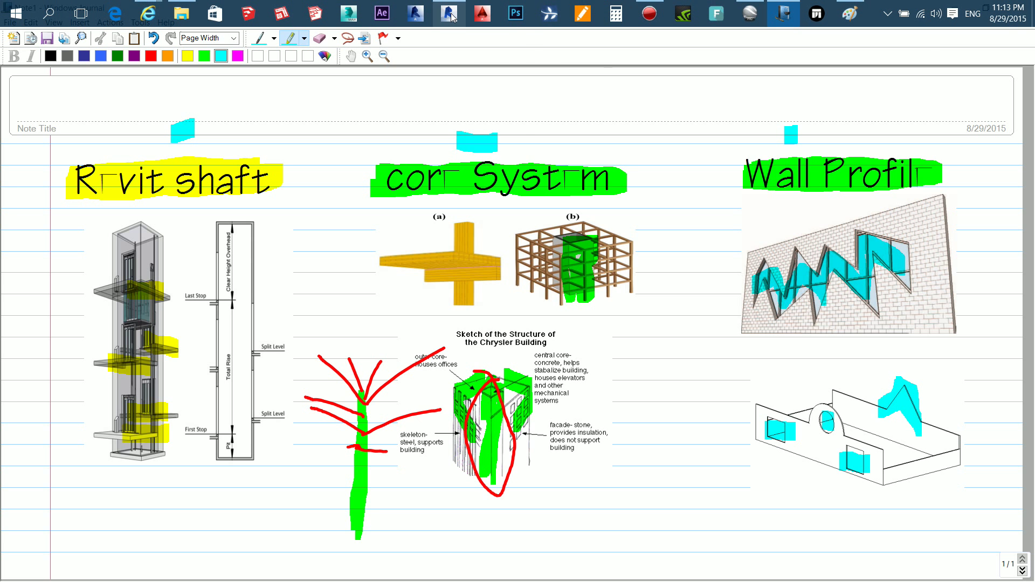
pyautogui.click(450, 14)
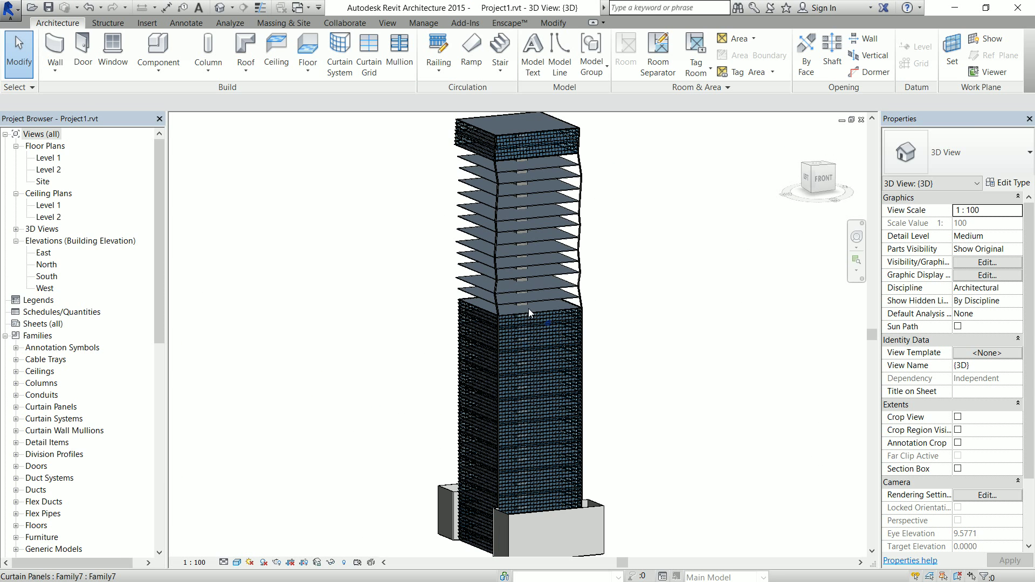
pyautogui.moveTo(447, 499); pyautogui.dragTo(511, 153, button='middle')
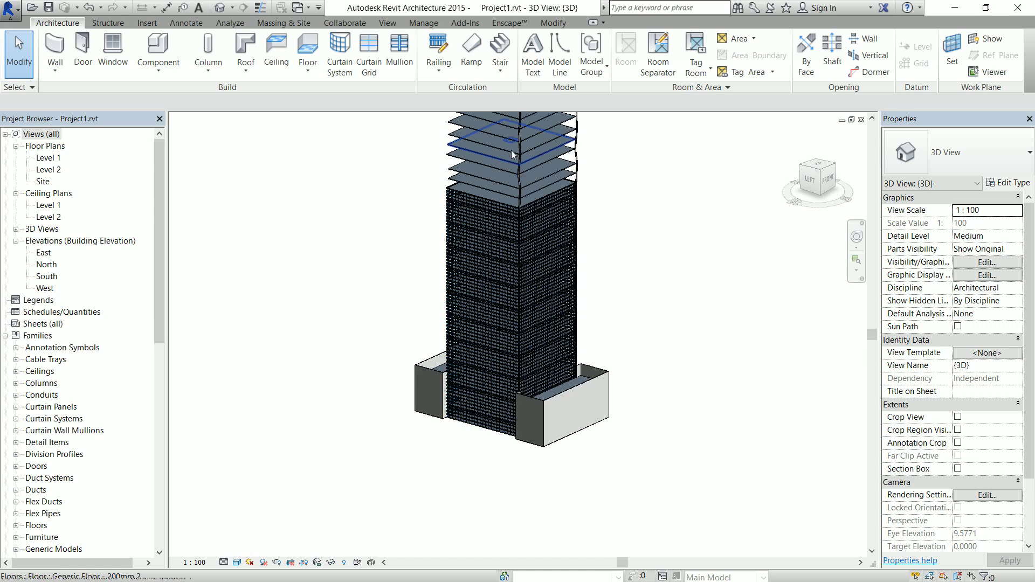
pyautogui.scroll(2, 510, 162)
pyautogui.keyDown('shift'); pyautogui.moveTo(511, 190); pyautogui.dragTo(555, 171, button='middle'); pyautogui.keyUp('shift')
pyautogui.scroll(4, 502, 169)
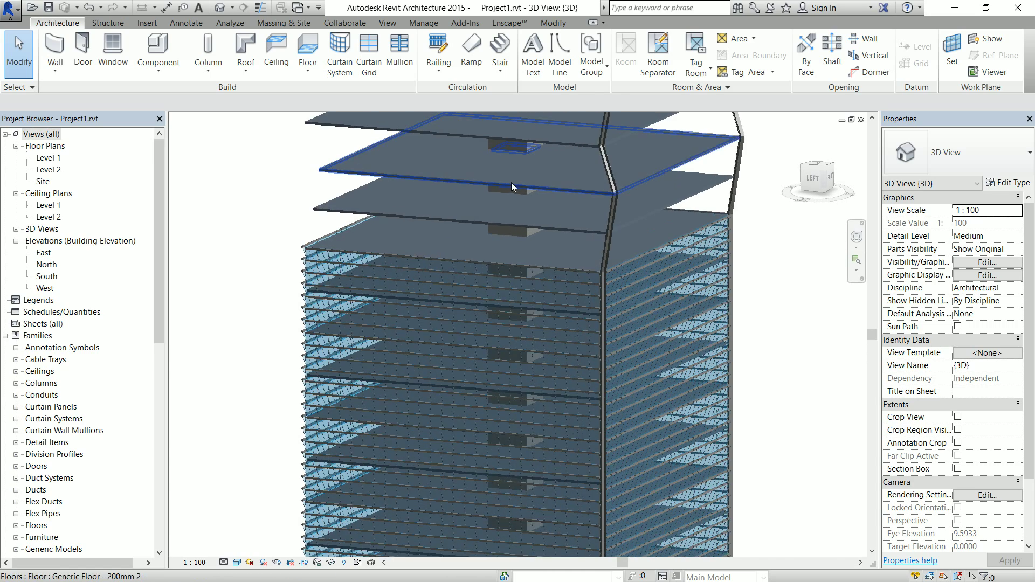
pyautogui.scroll(2, 514, 194)
pyautogui.click(522, 208)
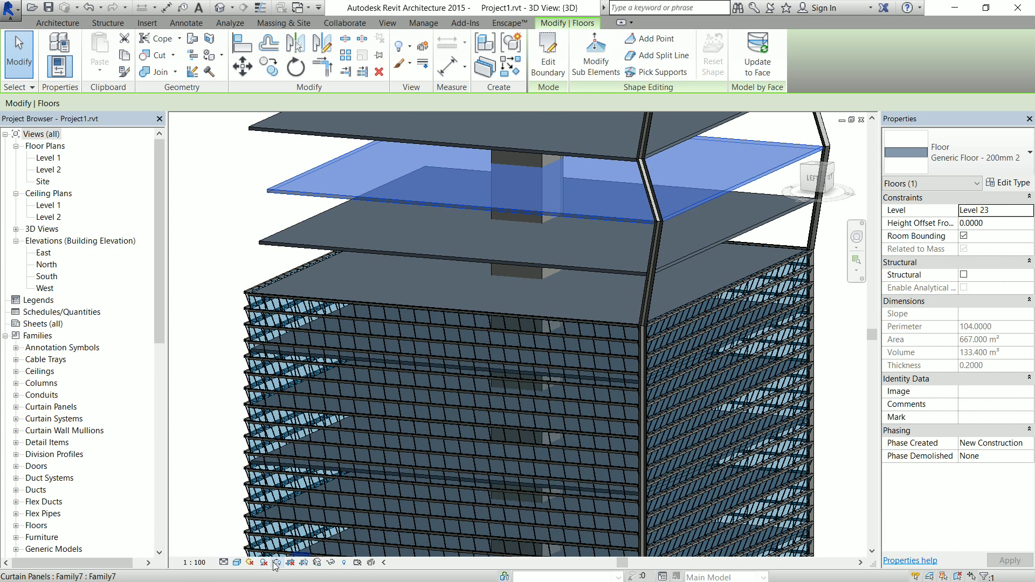
# Step: Temporarily isolate the selected floor slab and view it from above
pyautogui.click(332, 562)
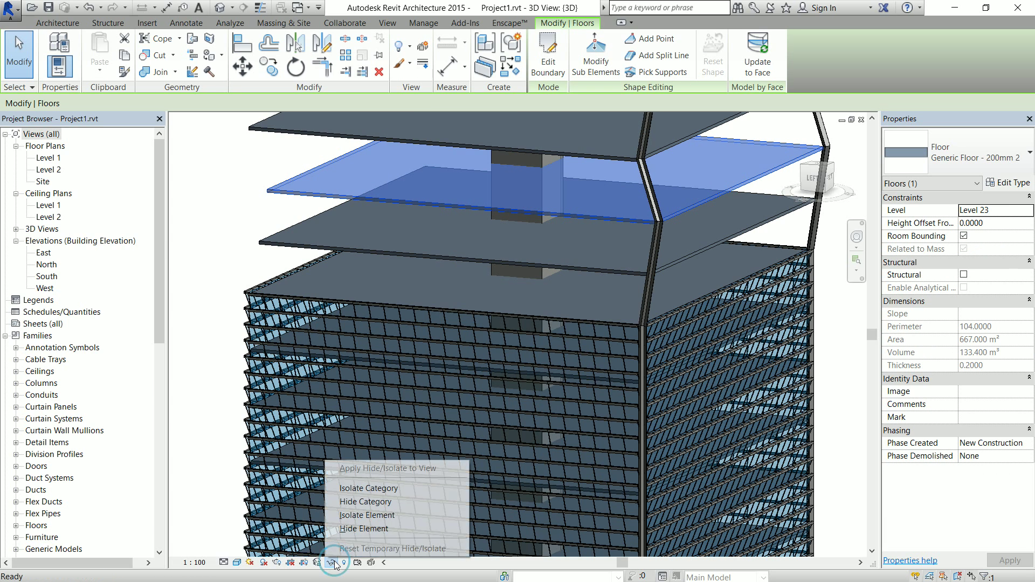
pyautogui.click(360, 515)
pyautogui.keyDown('shift'); pyautogui.moveTo(531, 279); pyautogui.dragTo(458, 447, button='middle'); pyautogui.keyUp('shift')
pyautogui.click(624, 450)
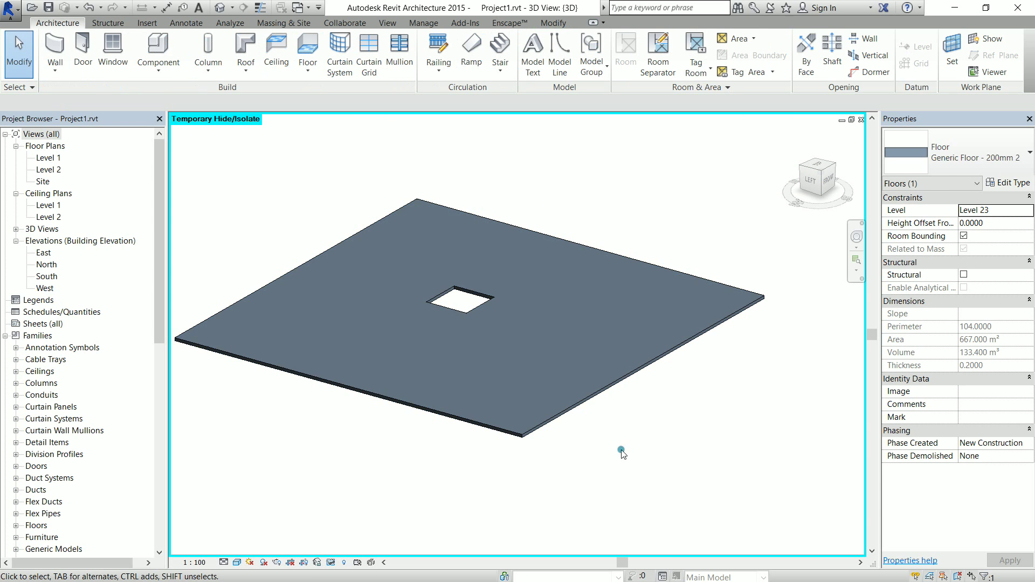
pyautogui.click(446, 302)
pyautogui.click(424, 433)
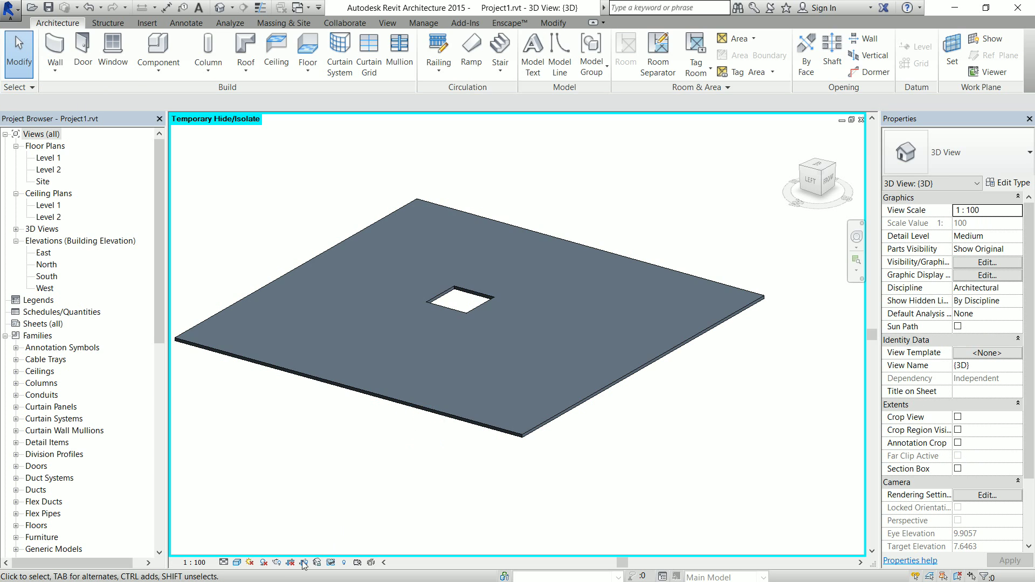
# Step: Reset Temporary Hide/Isolate and zoom out to show the full tower
pyautogui.click(276, 562)
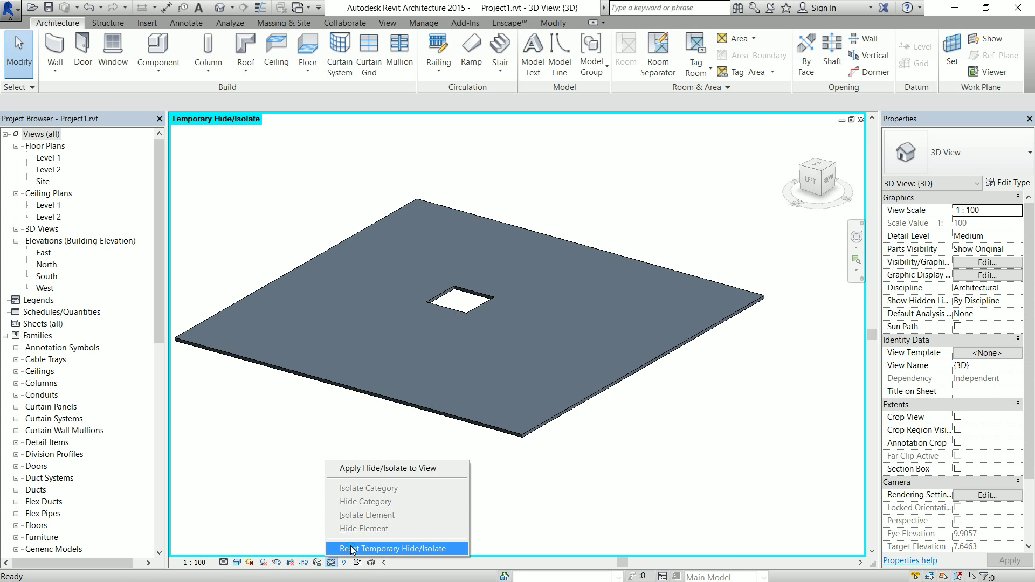
pyautogui.click(351, 545)
pyautogui.scroll(-4, 469, 358)
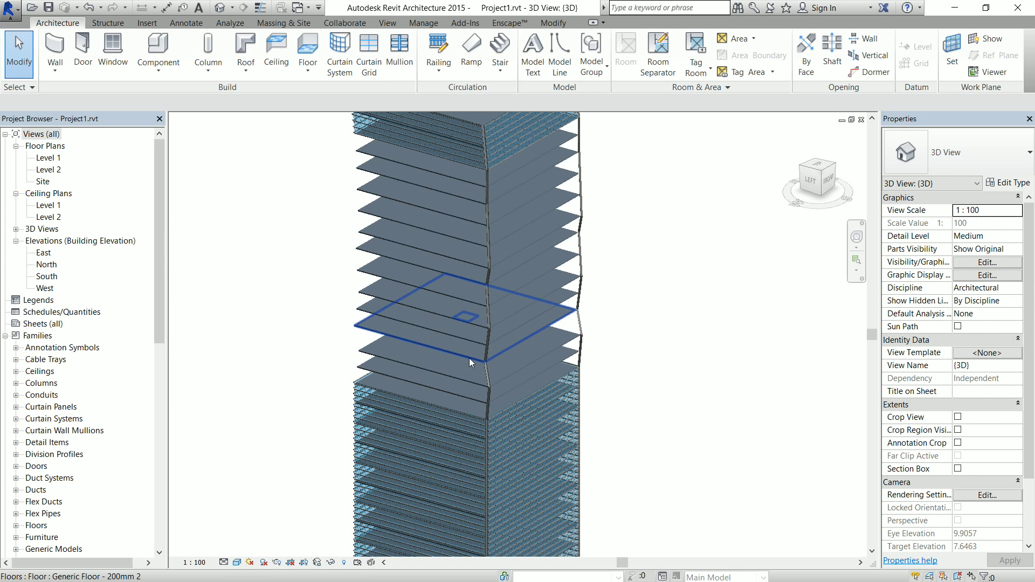
pyautogui.scroll(-2, 469, 357)
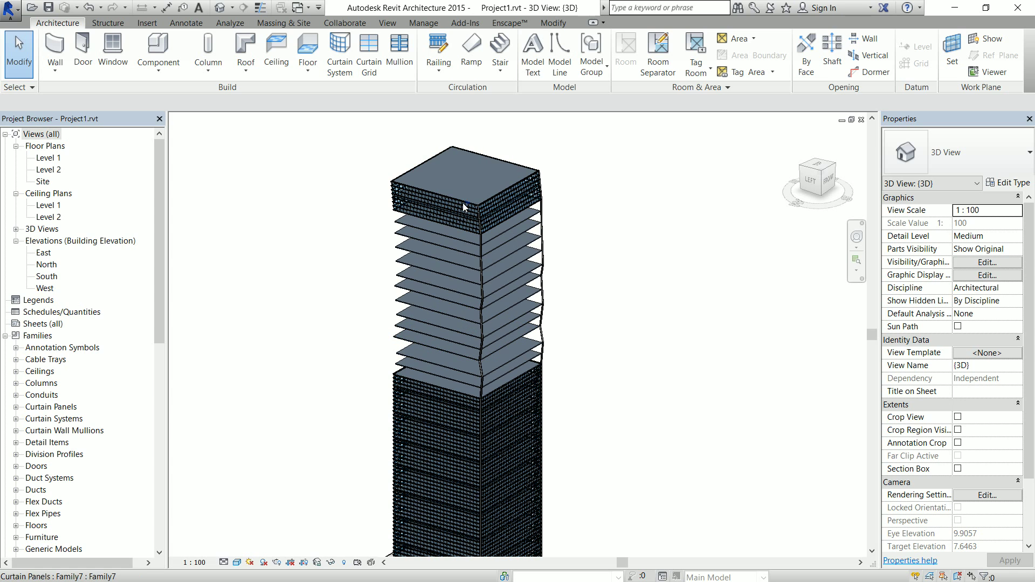
# Step: Open the Level 1 floor plan and inspect the central shaft opening, using Tab to select it
pyautogui.doubleClick(49, 158)
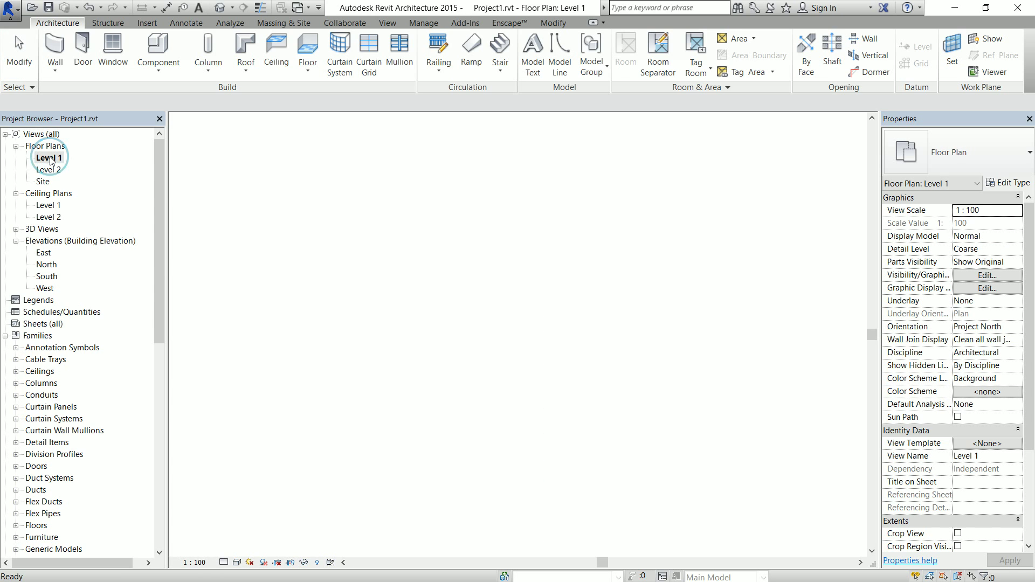
pyautogui.scroll(5, 510, 334)
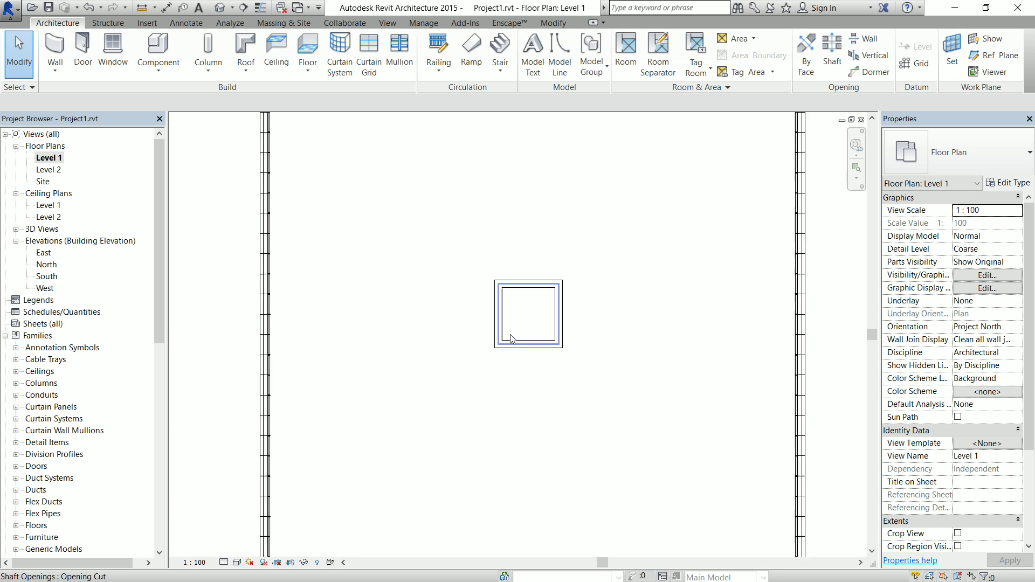
pyautogui.click(522, 347)
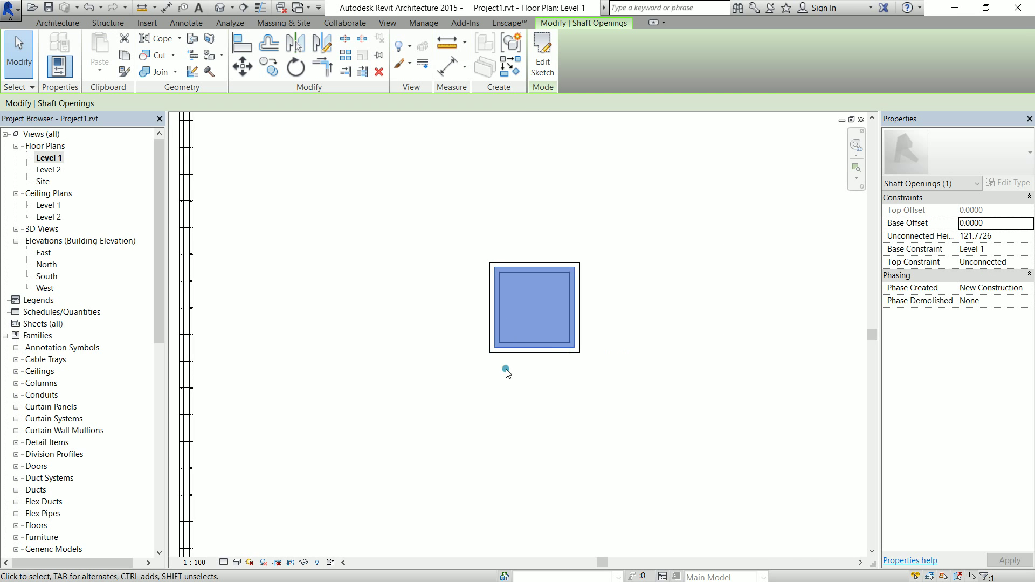
pyautogui.click(506, 365)
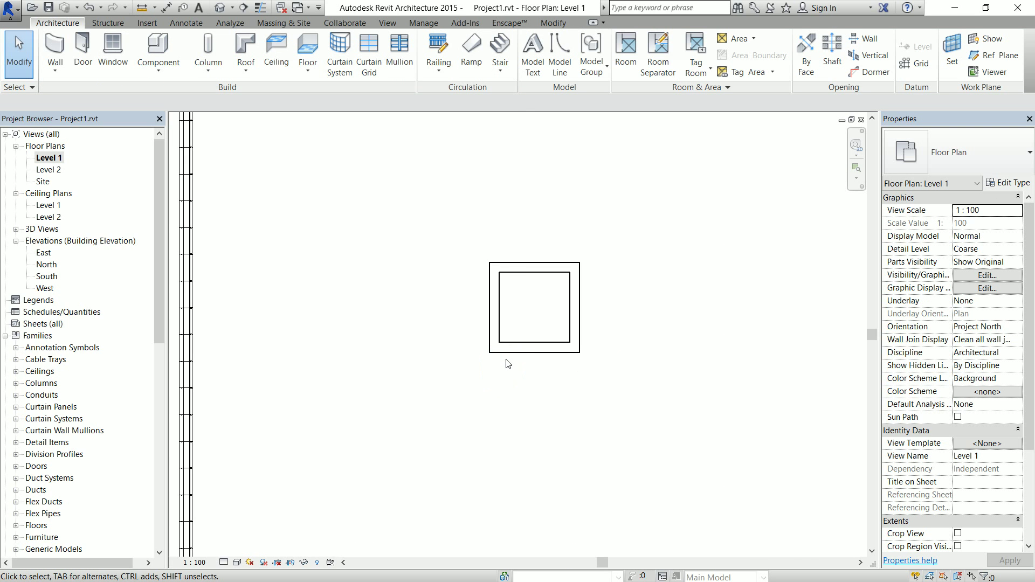
pyautogui.press('Tab')
pyautogui.press('Tab')
pyautogui.click(535, 350)
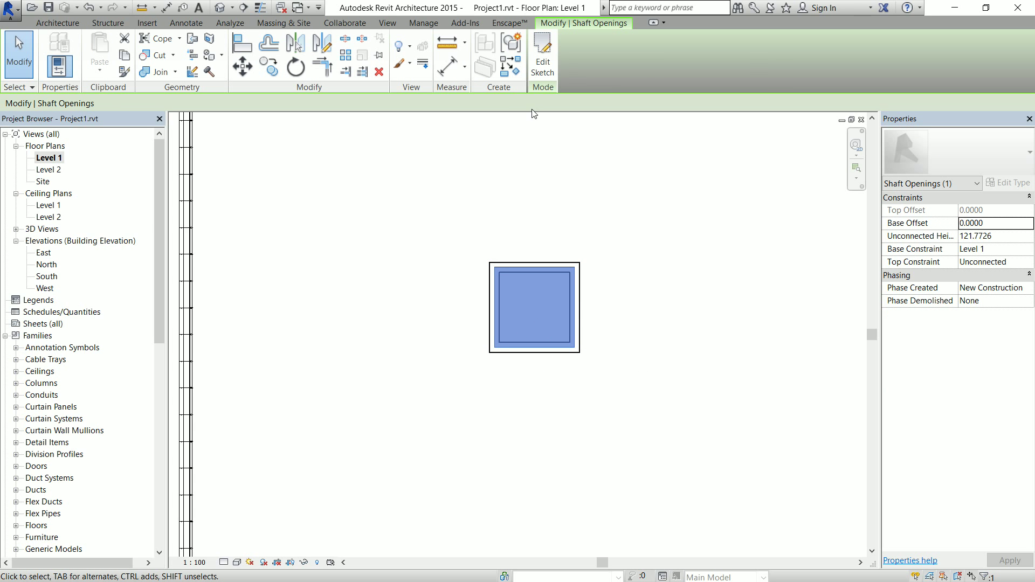
pyautogui.press('Escape')
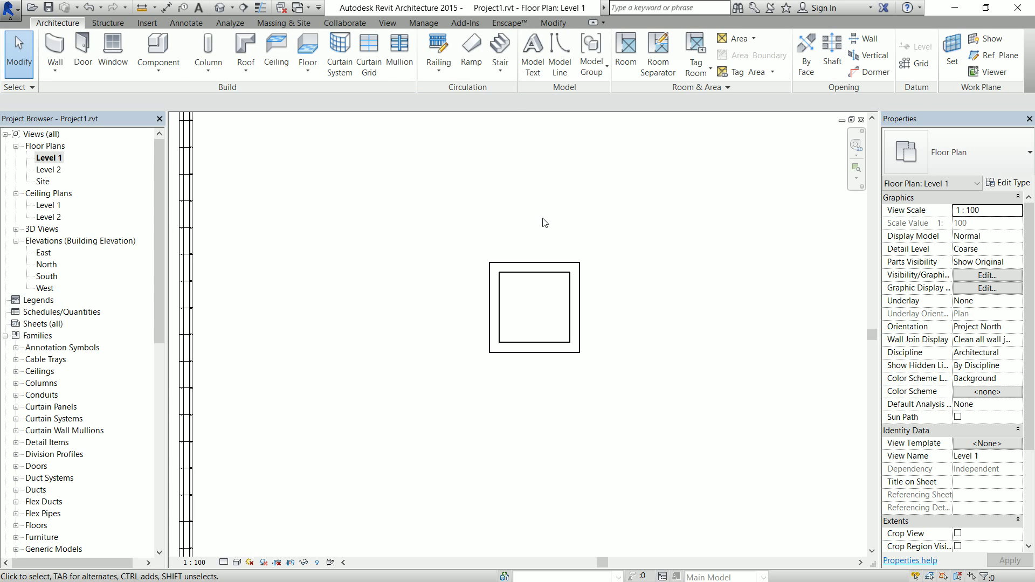
pyautogui.scroll(-2, 543, 221)
pyautogui.scroll(-3, 545, 294)
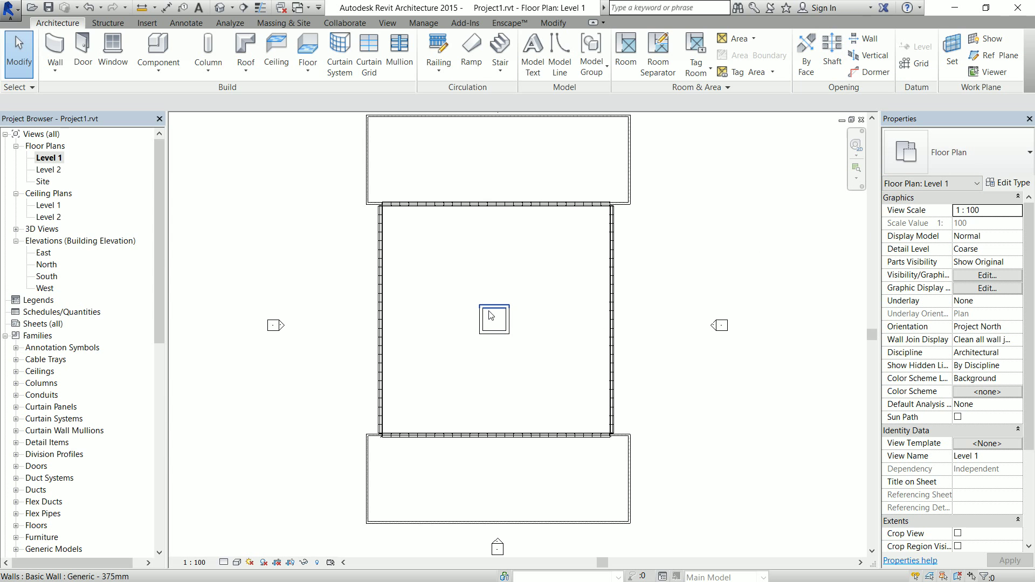
# Step: Sketch a new rectangular shaft opening boundary over the inner square
pyautogui.click(832, 51)
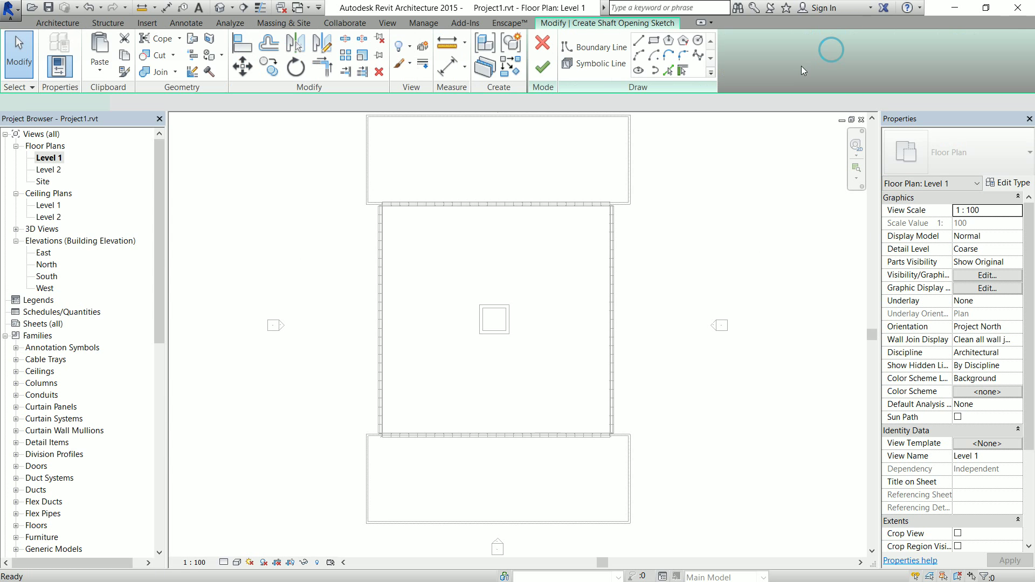
pyautogui.click(654, 40)
pyautogui.scroll(5, 488, 318)
pyautogui.scroll(1, 484, 305)
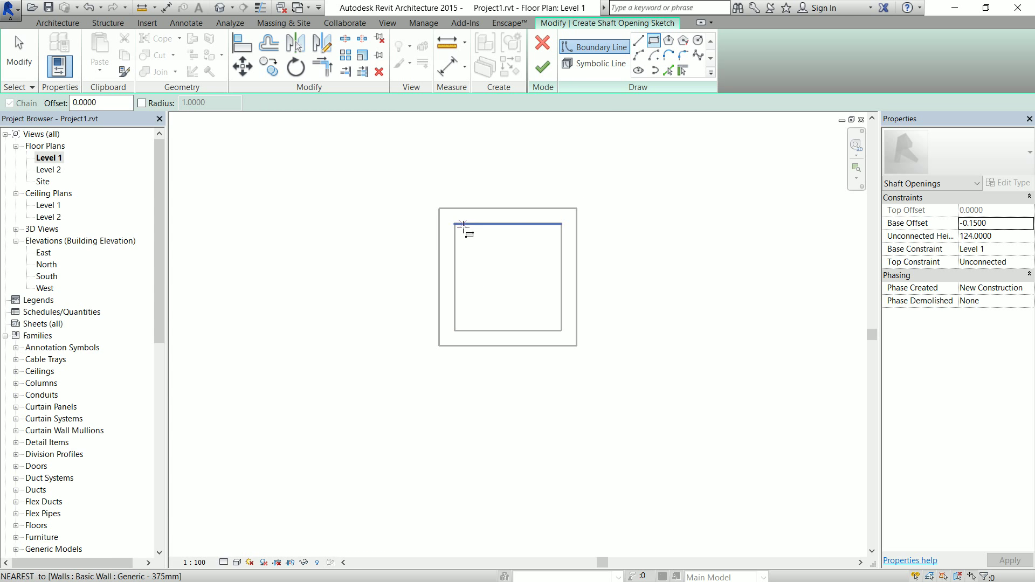
pyautogui.click(454, 223)
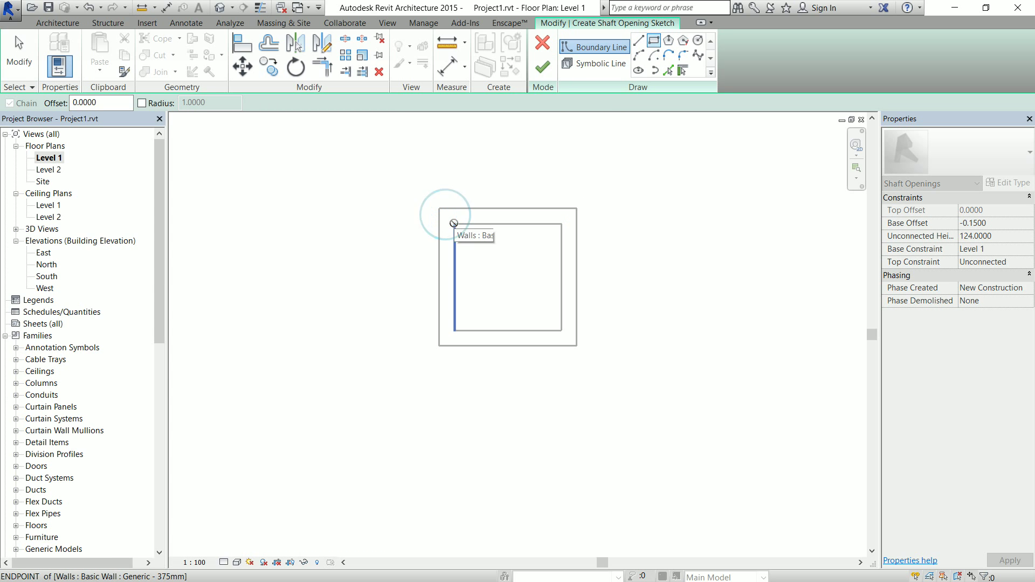
pyautogui.click(560, 329)
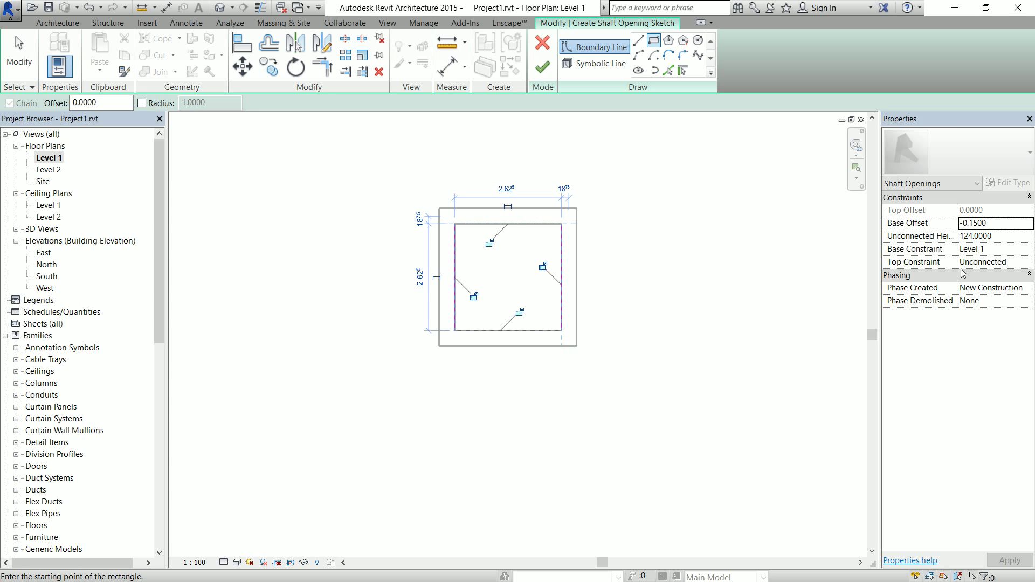
# Step: Set the shaft's Base Offset to -25 and finish the sketch
pyautogui.doubleClick(995, 224)
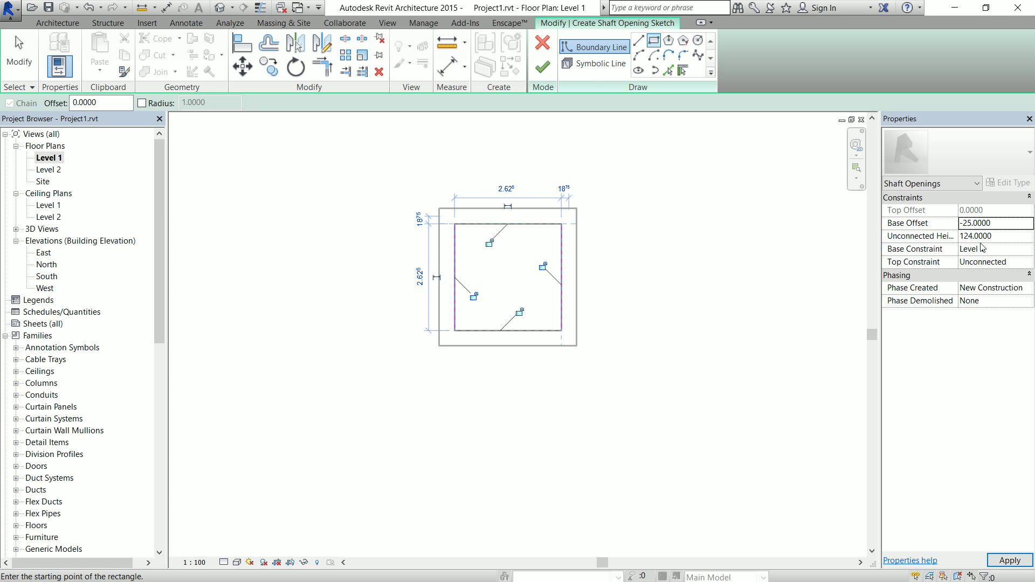
pyautogui.click(981, 237)
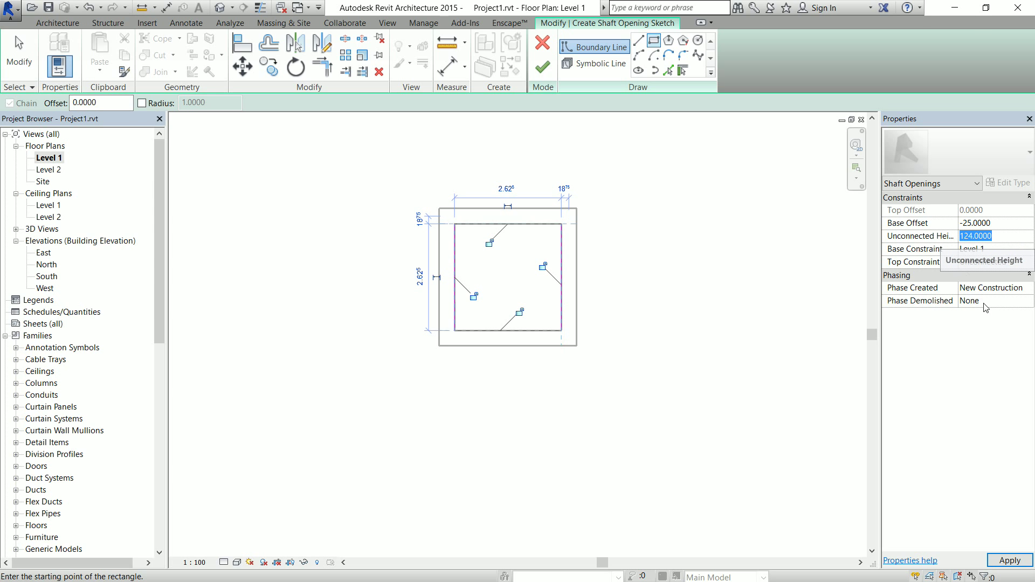
pyautogui.click(543, 68)
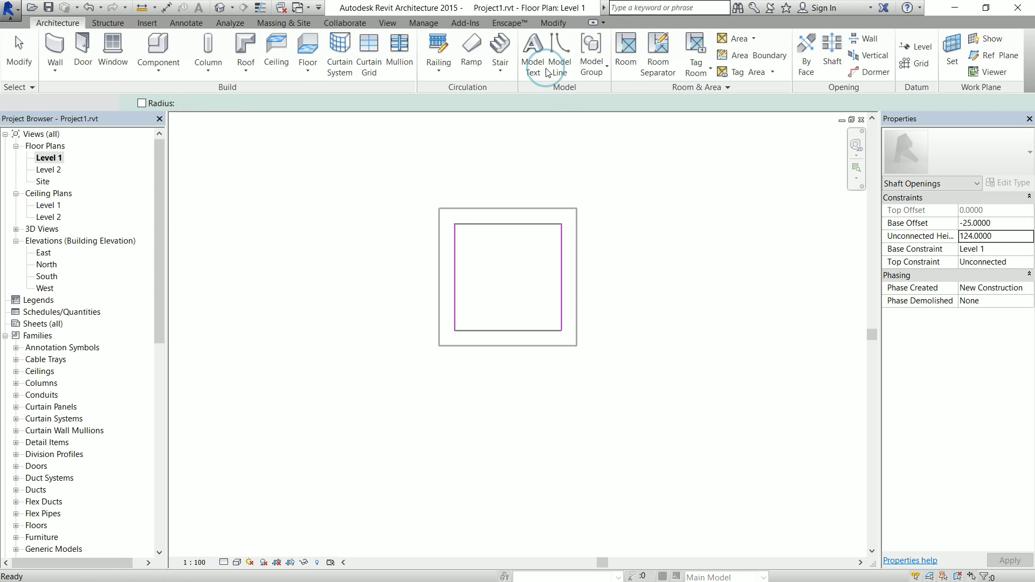
pyautogui.click(218, 10)
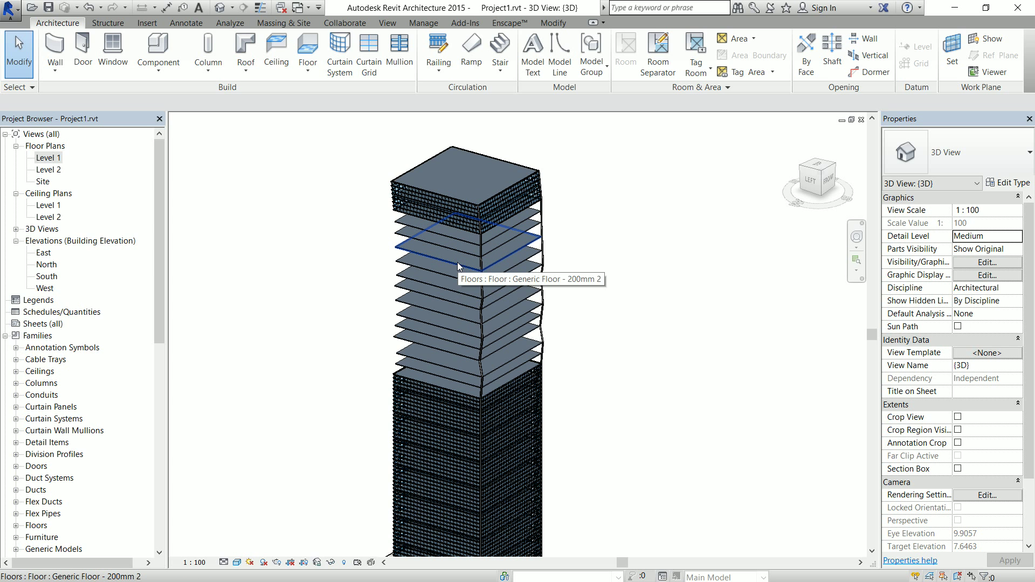
pyautogui.keyDown('shift'); pyautogui.moveTo(457, 263); pyautogui.dragTo(617, 370, button='middle'); pyautogui.keyUp('shift')
pyautogui.scroll(2, 468, 228)
pyautogui.scroll(-2, 617, 369)
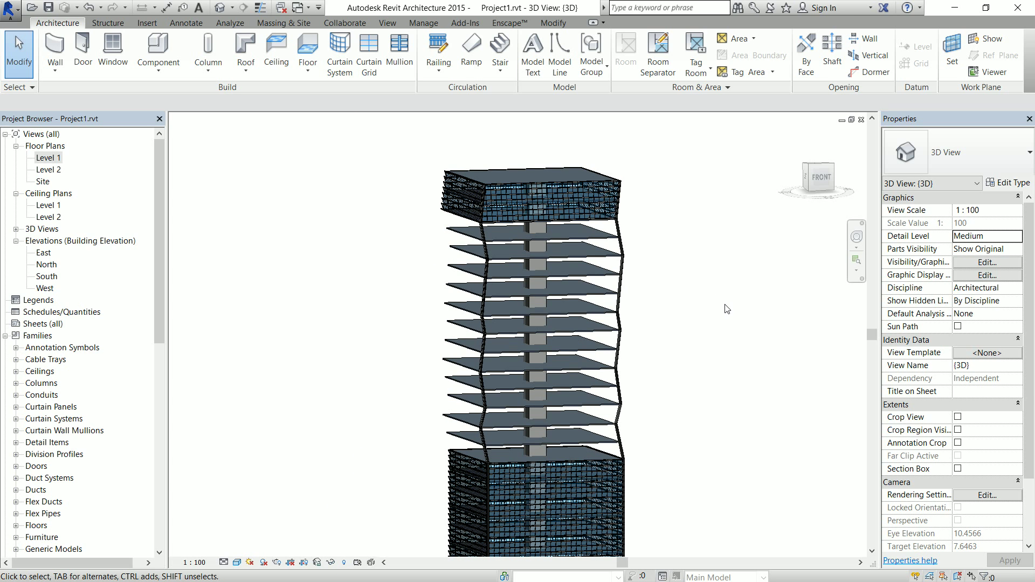
pyautogui.moveTo(544, 539); pyautogui.dragTo(526, 397, button='middle')
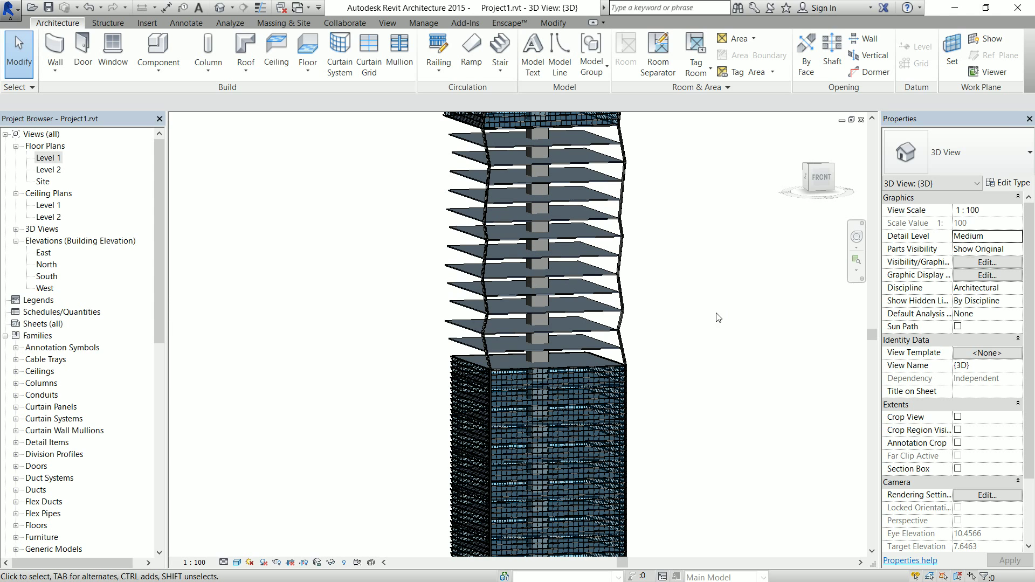
pyautogui.keyDown('shift'); pyautogui.moveTo(539, 291); pyautogui.dragTo(528, 310, button='middle'); pyautogui.keyUp('shift')
pyautogui.click(47, 158)
pyautogui.doubleClick(47, 158)
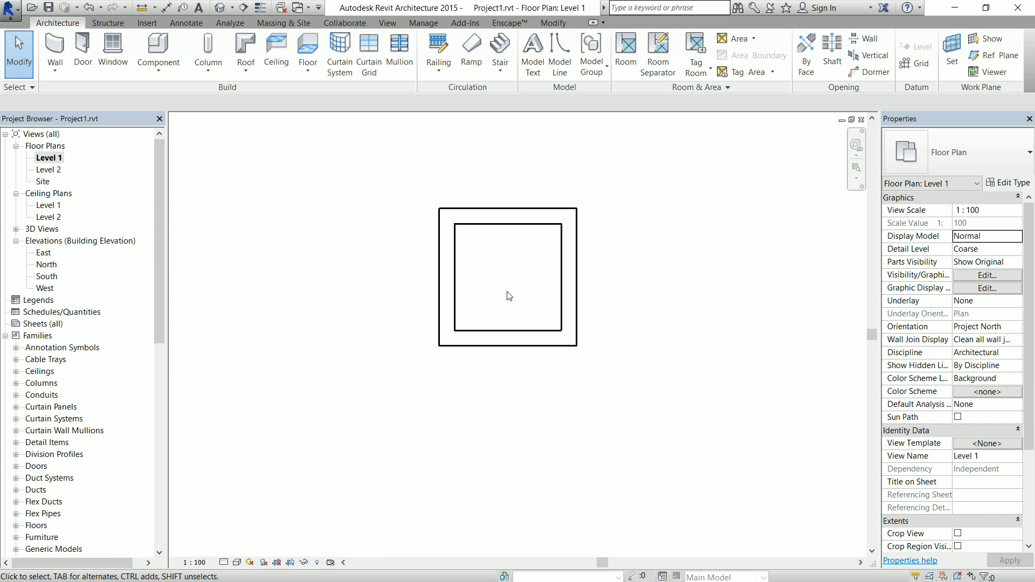
# Step: Delete the left, top and right walls of the core square
pyautogui.click(440, 233)
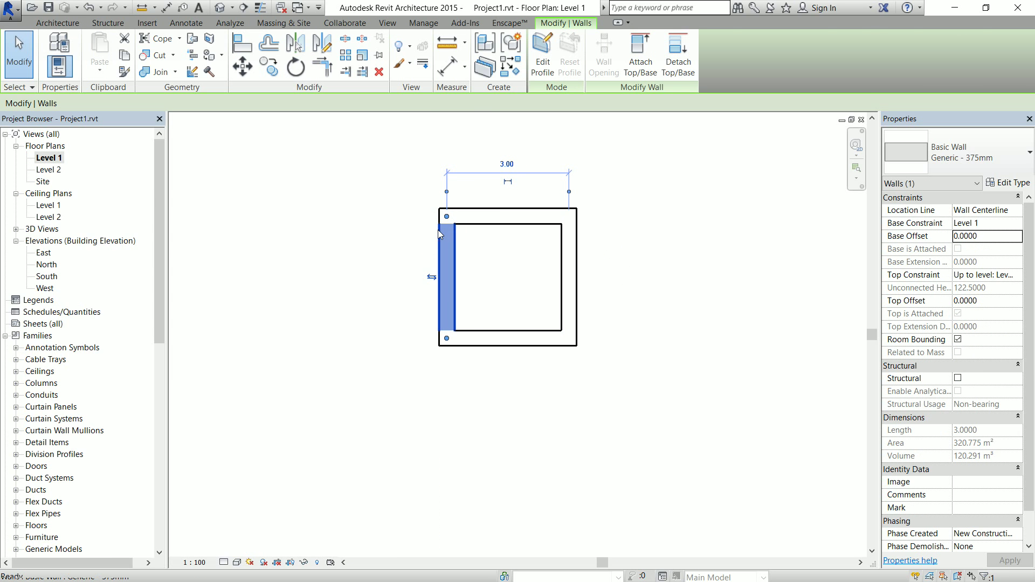
pyautogui.press('Delete')
pyautogui.click(463, 217)
pyautogui.press('Delete')
pyautogui.click(569, 232)
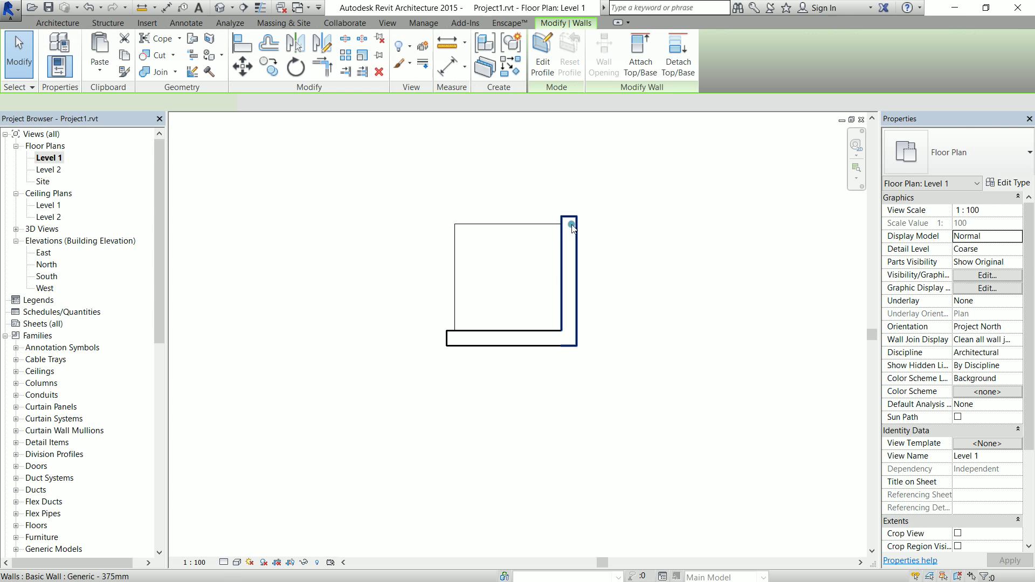
pyautogui.press('Delete')
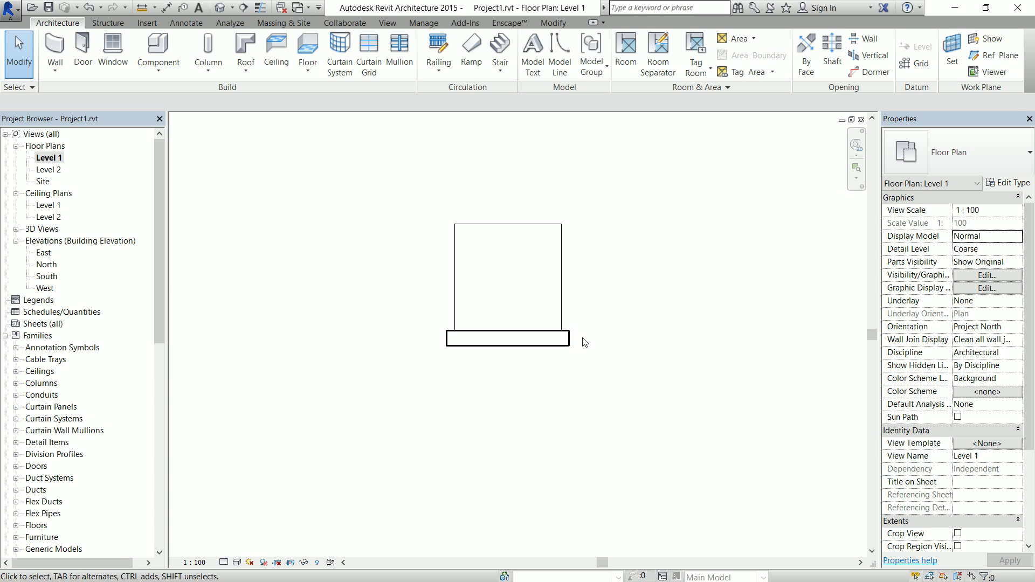
# Step: Recentre the plan and select the remaining bottom wall
pyautogui.moveTo(582, 340); pyautogui.dragTo(592, 363, button='middle')
pyautogui.scroll(1, 583, 360)
pyautogui.scroll(1, 583, 360)
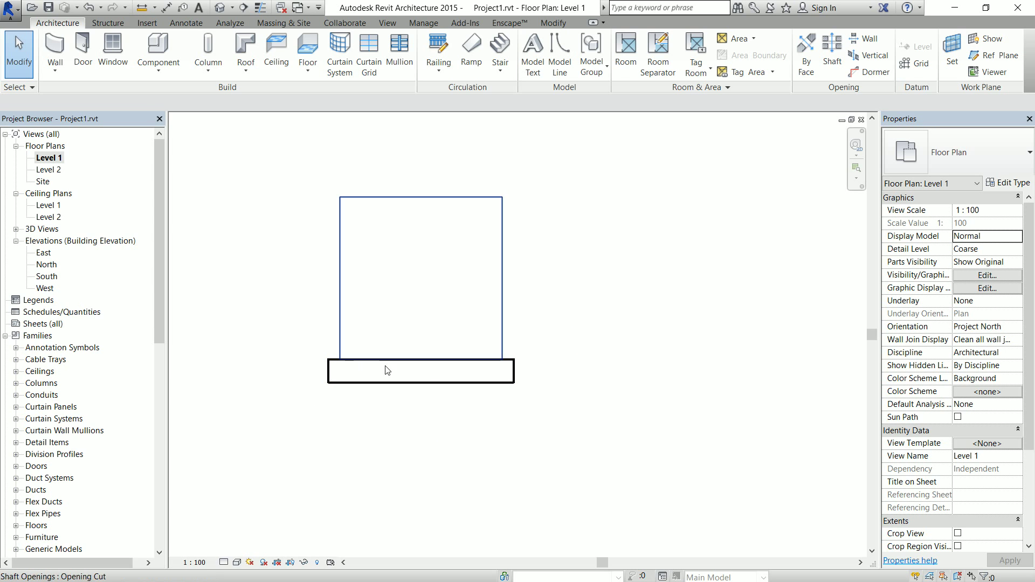
pyautogui.click(330, 366)
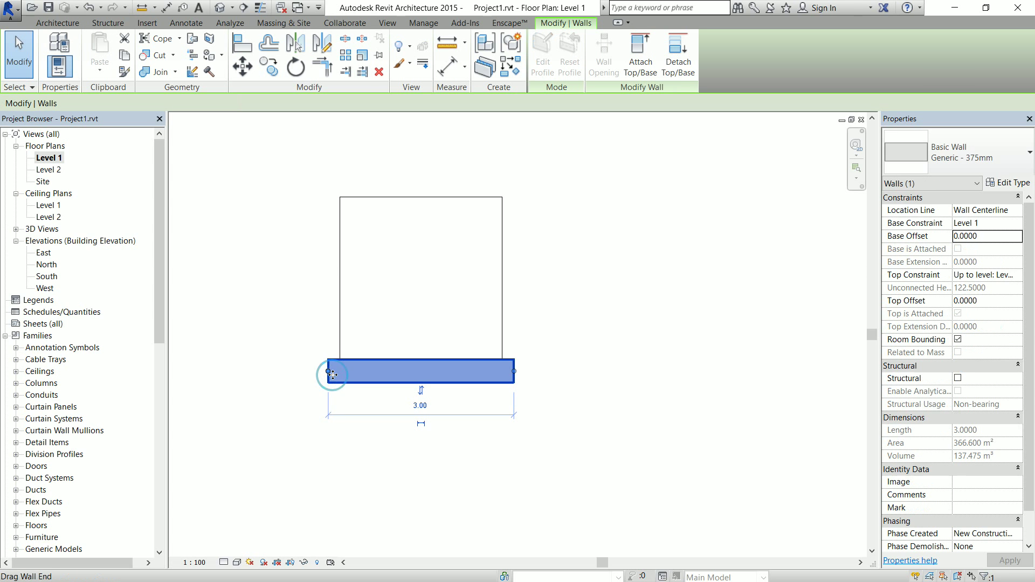
# Step: Start an architectural wall of type Generic 375mm with top constraint Up to level: Level 36
pyautogui.click(108, 22)
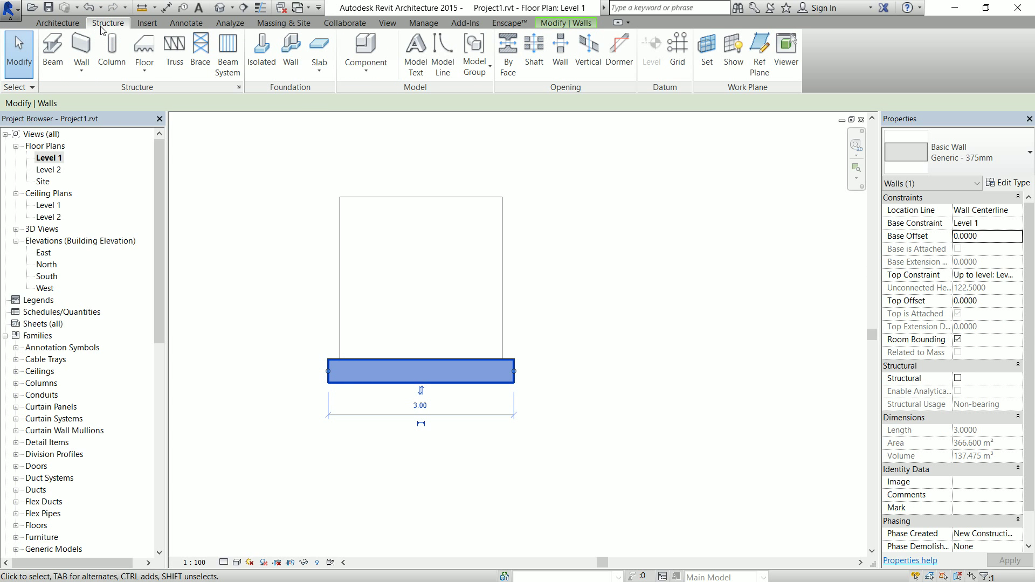
pyautogui.click(81, 75)
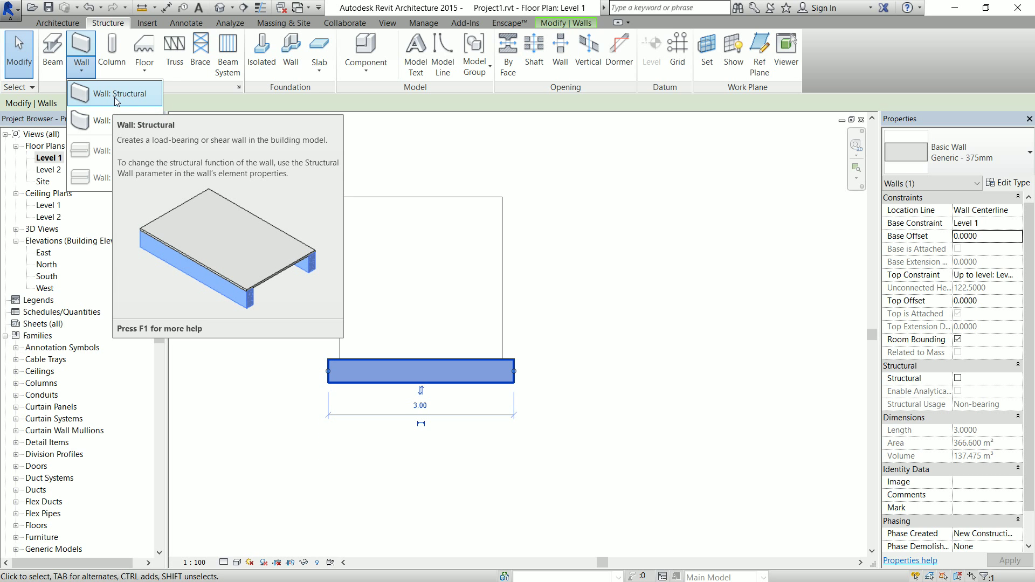
pyautogui.click(97, 122)
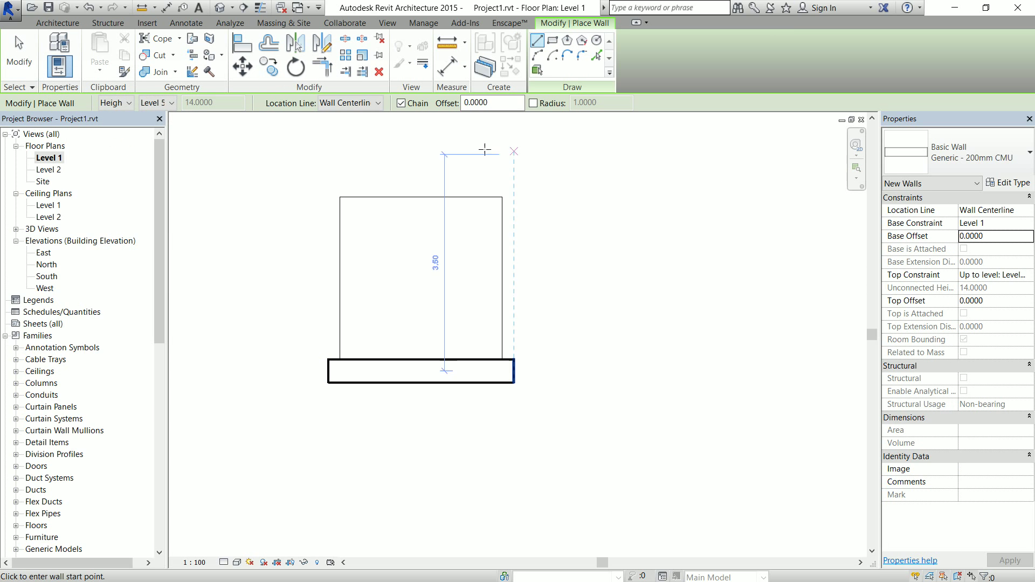
pyautogui.click(959, 156)
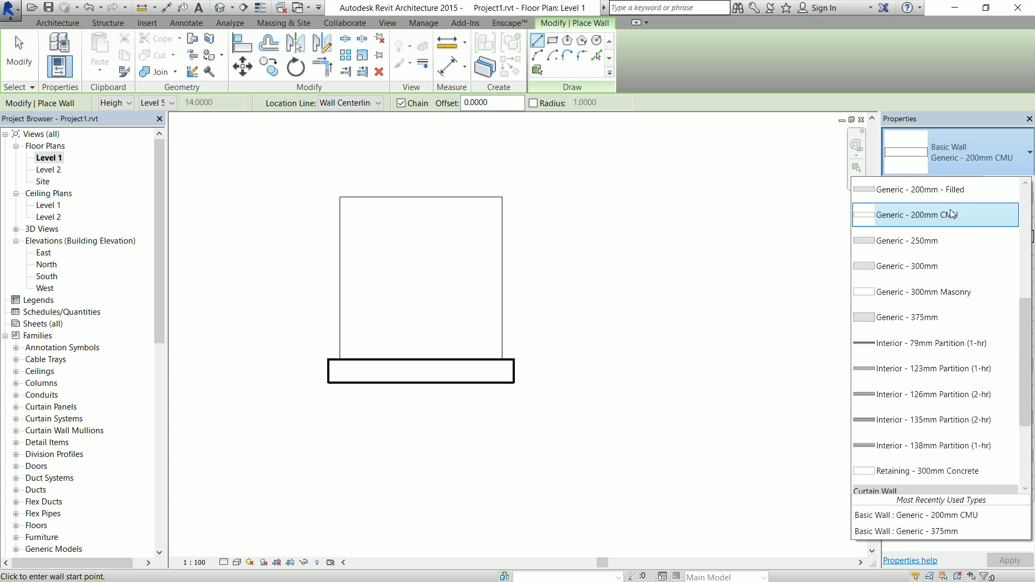
pyautogui.click(926, 318)
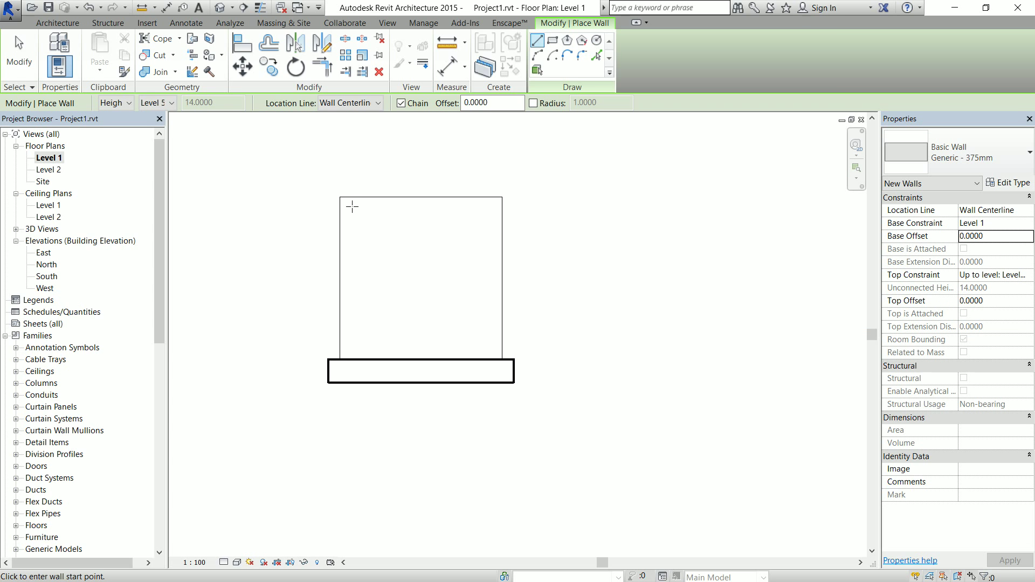
pyautogui.click(1015, 276)
pyautogui.click(1015, 276)
pyautogui.scroll(-4, 999, 321)
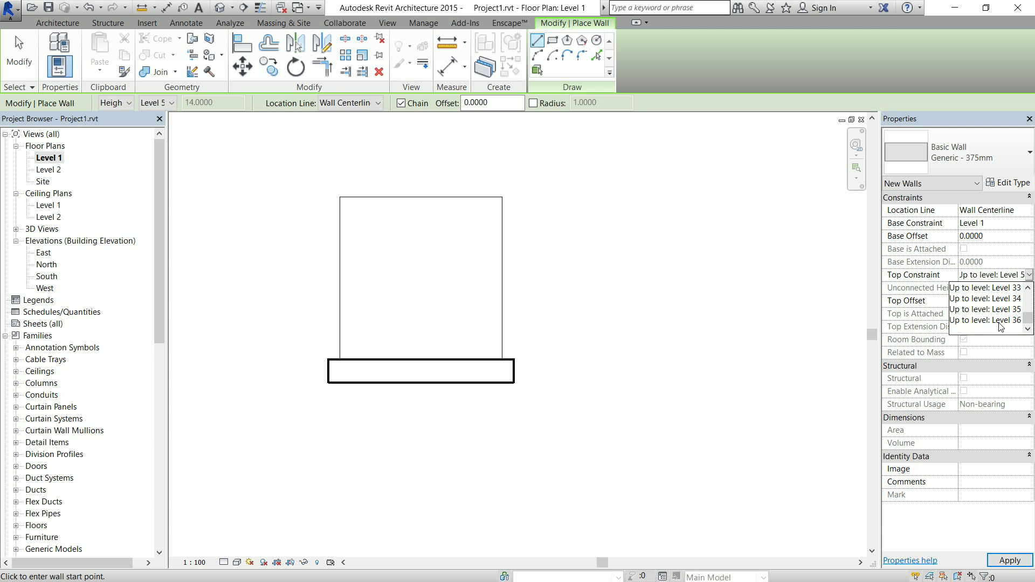
pyautogui.click(1000, 321)
pyautogui.click(1009, 560)
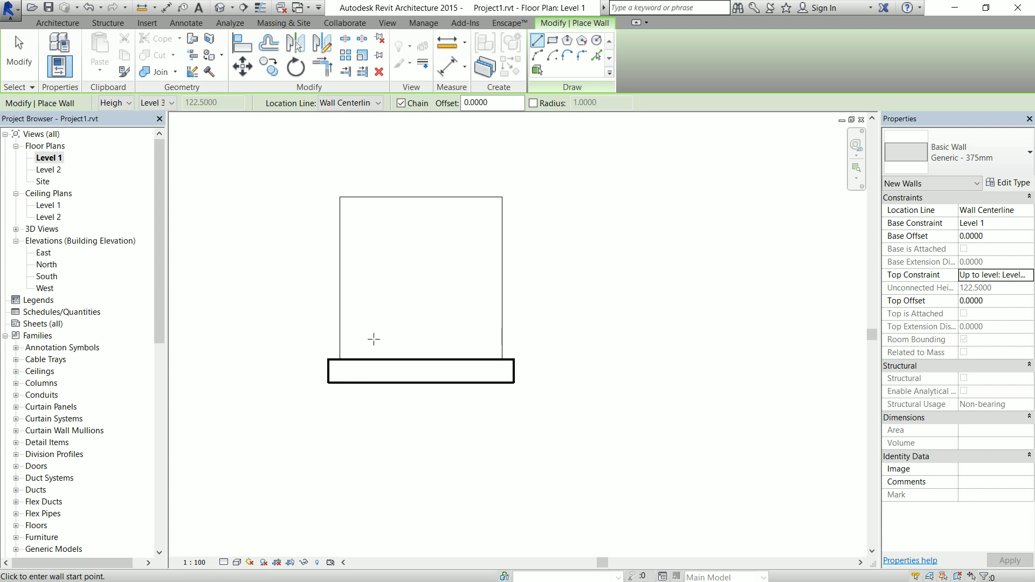
# Step: Draw the left, top and right walls around the square outline and exit the wall tool
pyautogui.click(335, 360)
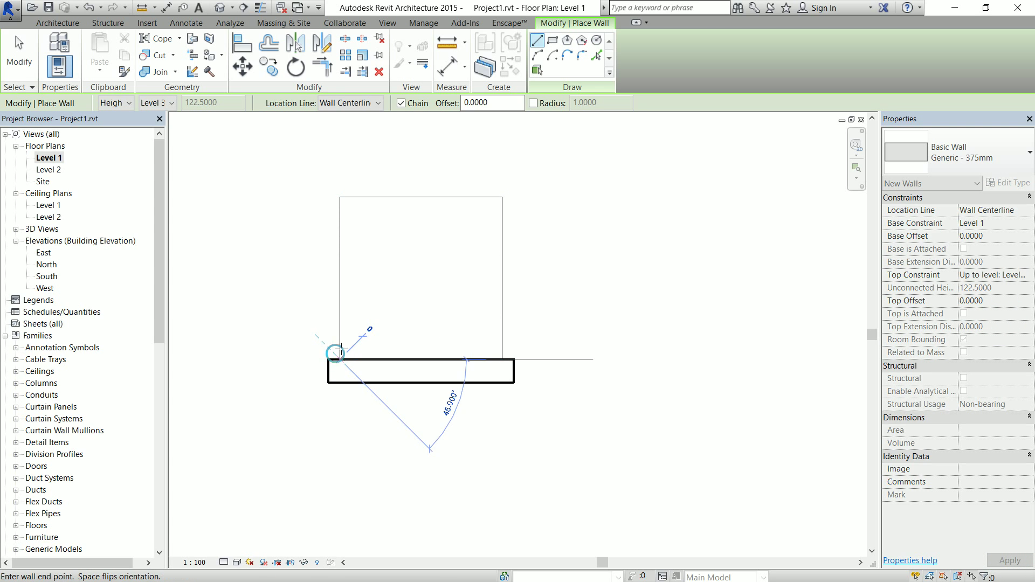
pyautogui.click(340, 197)
pyautogui.click(501, 197)
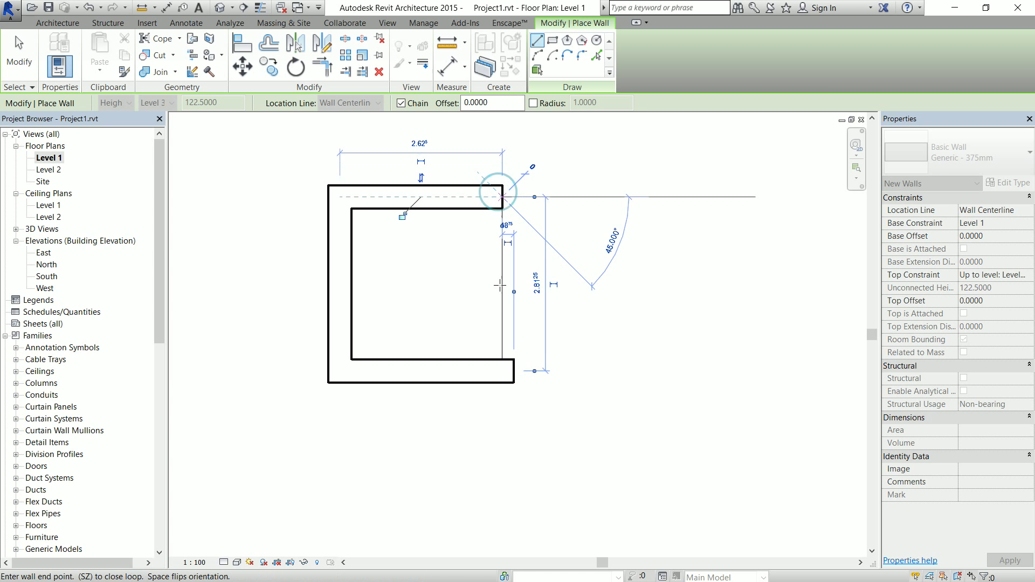
pyautogui.click(502, 359)
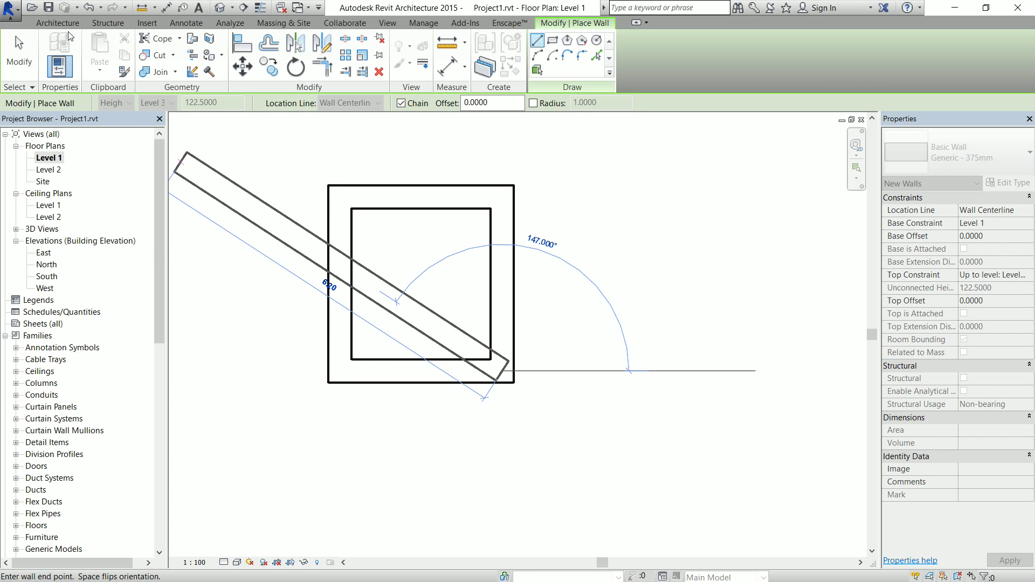
pyautogui.click(28, 58)
# Step: Open the default 3D view and orbit, zoom and pan to frame the CMU podium at the tower's base
pyautogui.click(219, 7)
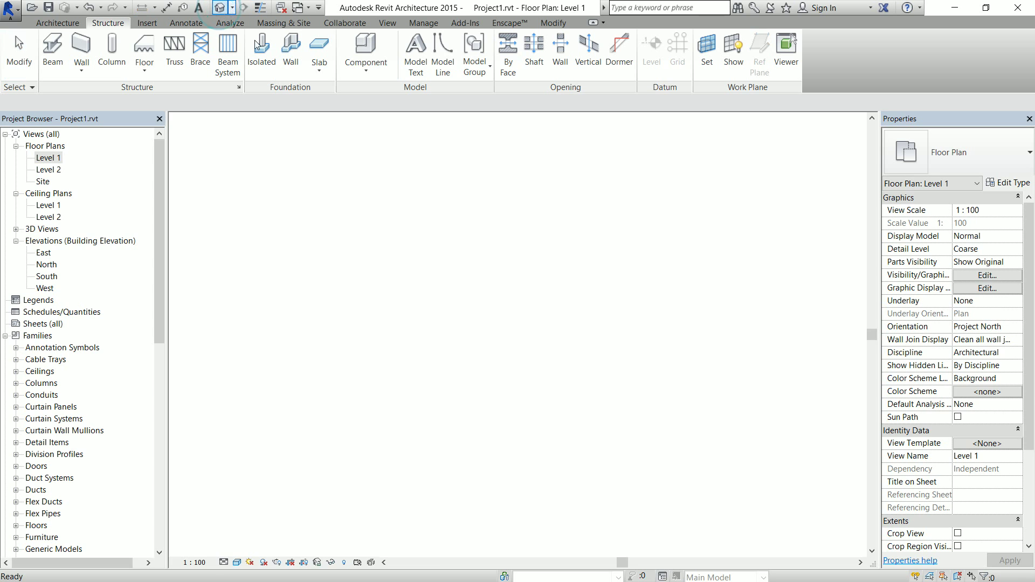
pyautogui.scroll(-5, 472, 249)
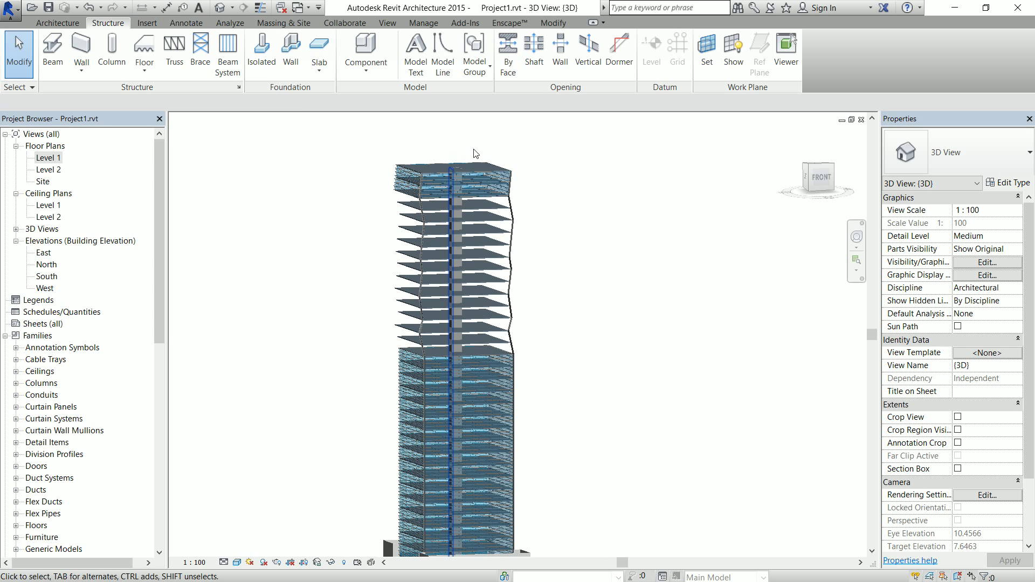
pyautogui.keyDown('shift'); pyautogui.moveTo(616, 340); pyautogui.dragTo(652, 260, button='middle'); pyautogui.keyUp('shift')
pyautogui.scroll(2, 548, 464)
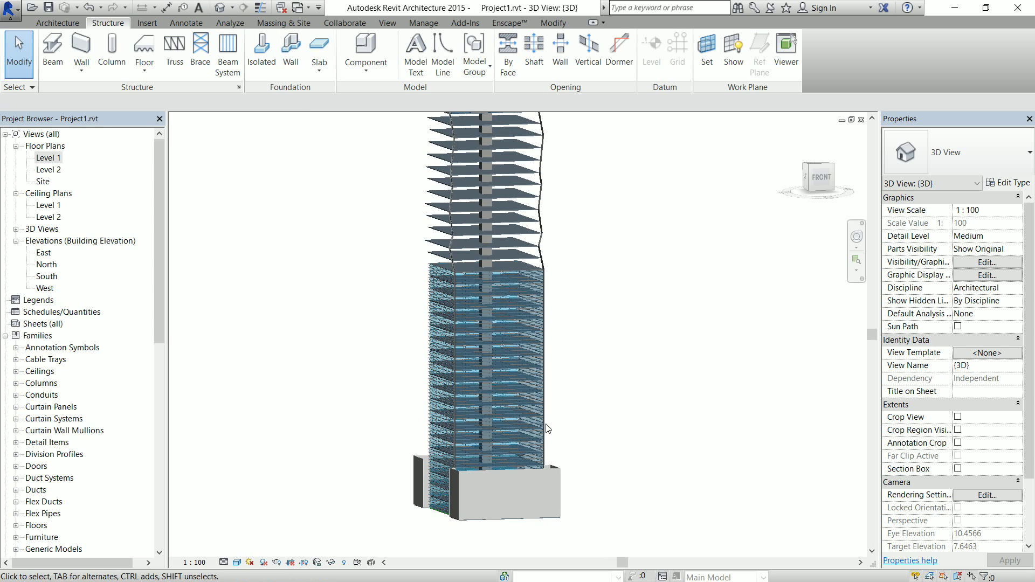
pyautogui.scroll(5, 542, 506)
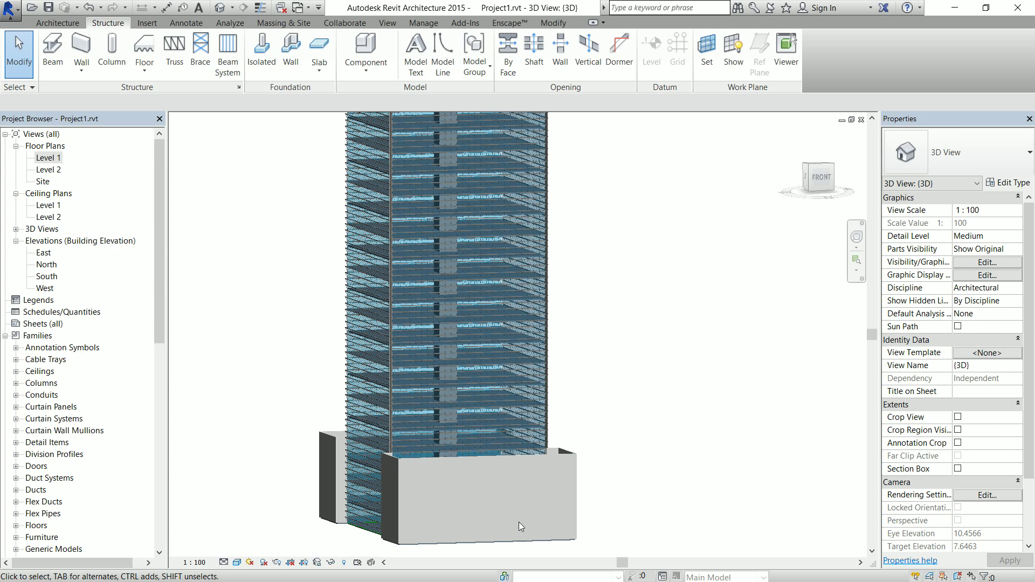
pyautogui.moveTo(584, 485); pyautogui.dragTo(667, 453, button='middle')
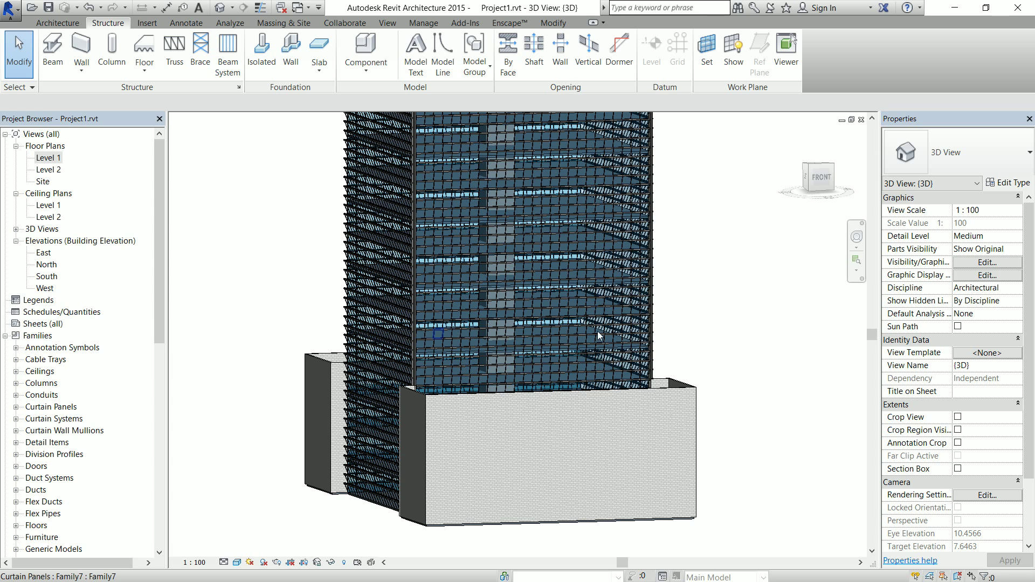
pyautogui.moveTo(770, 296); pyautogui.dragTo(770, 296, button='middle')
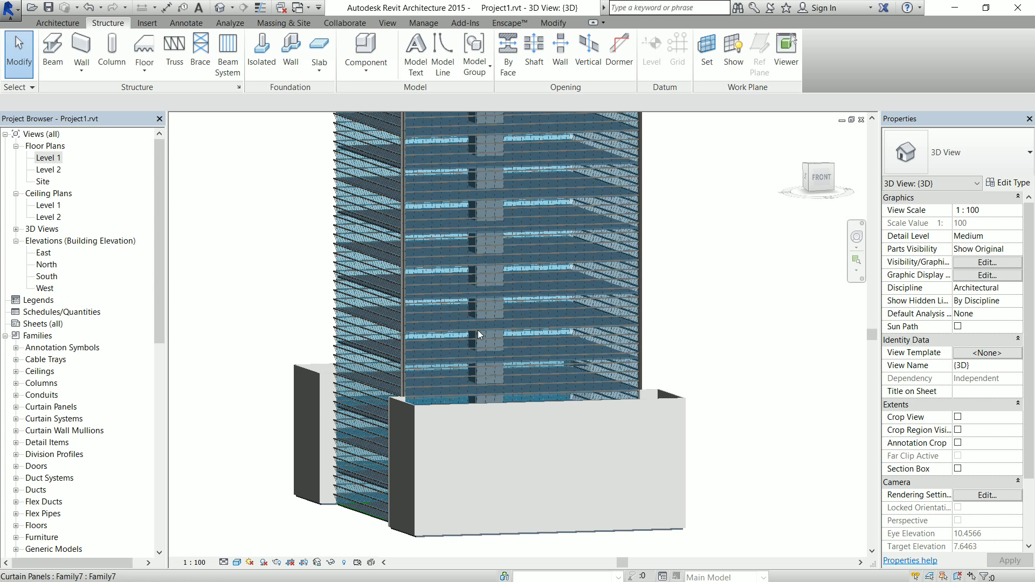
pyautogui.moveTo(749, 361); pyautogui.dragTo(759, 312, button='middle')
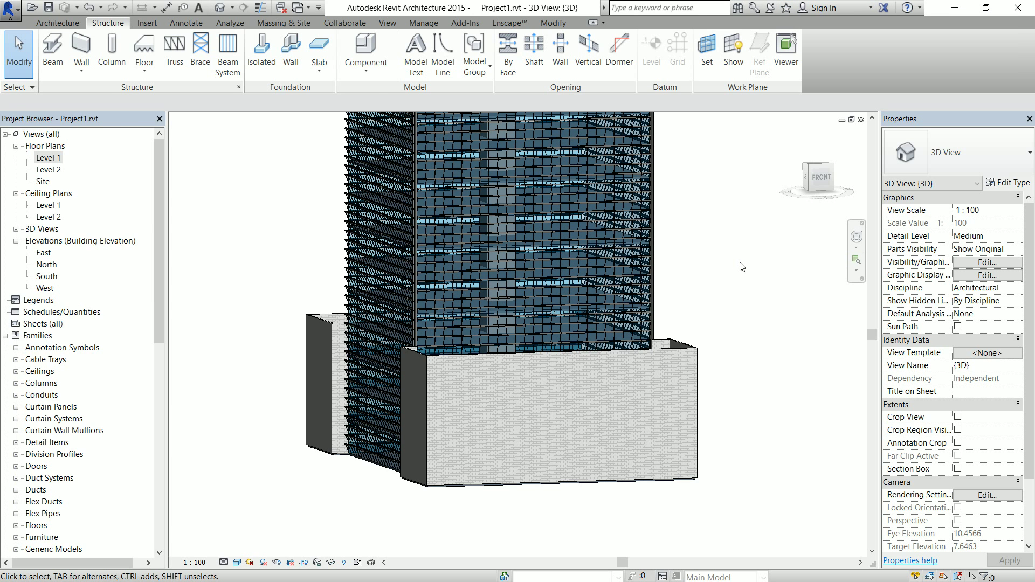
pyautogui.press('super')
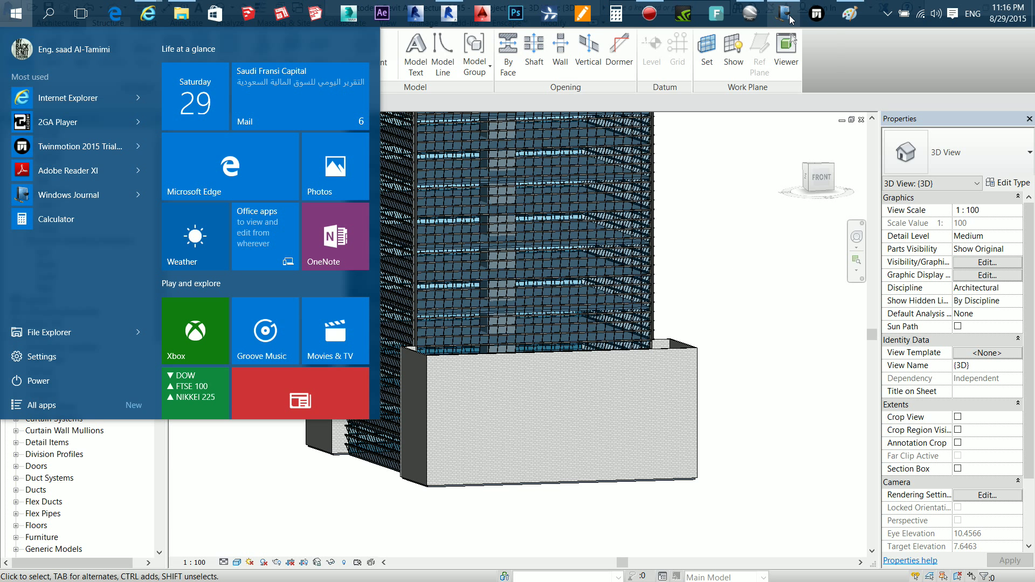
pyautogui.click(750, 13)
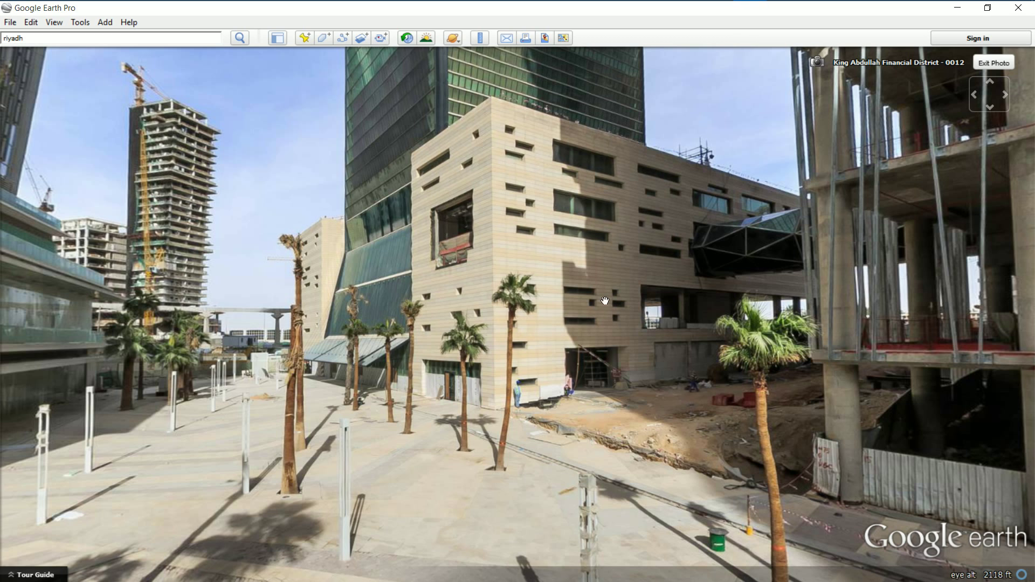
pyautogui.click(957, 7)
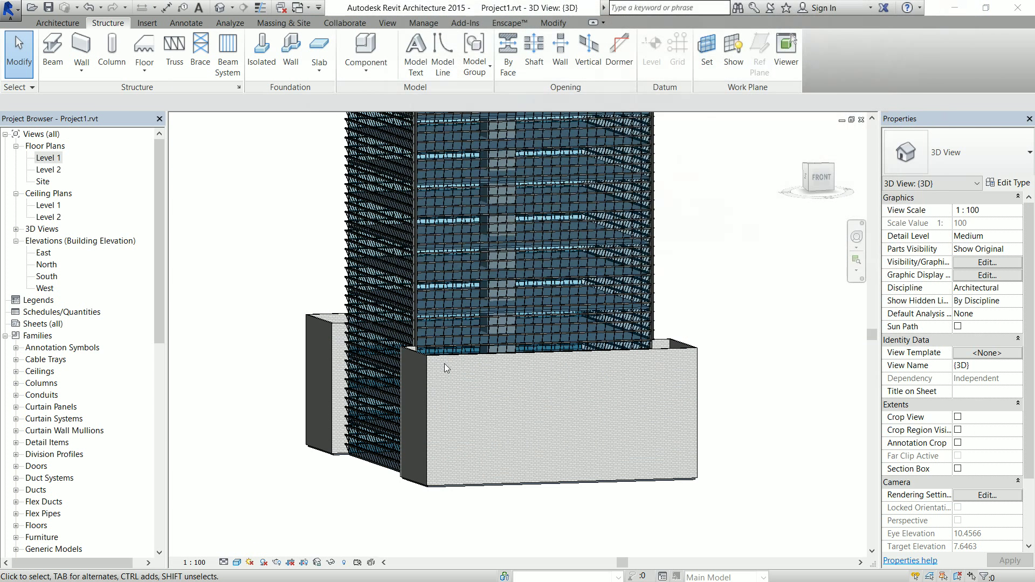
# Step: Open the Level 1 floor plan and zoom out to show the whole building
pyautogui.doubleClick(49, 158)
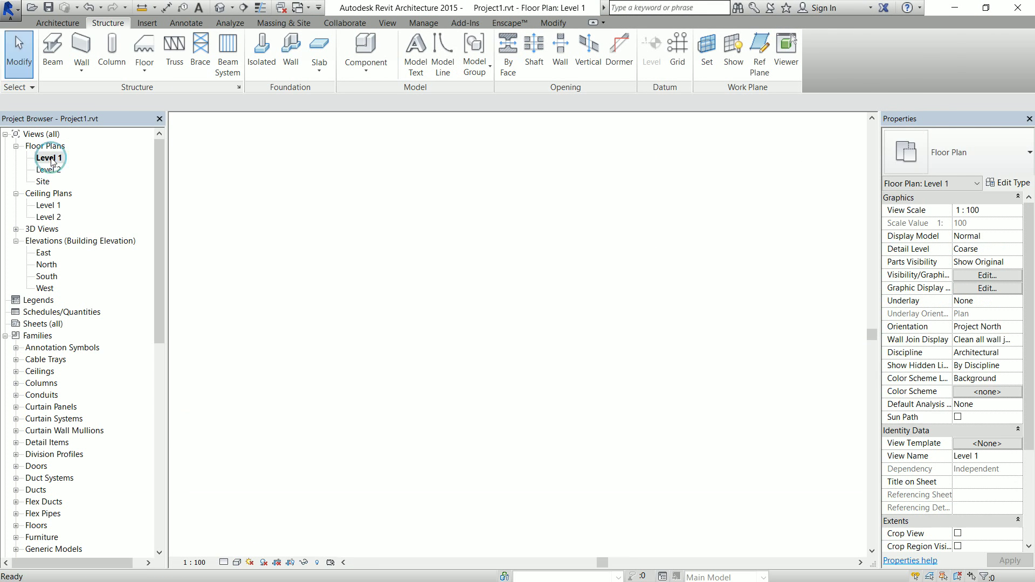
pyautogui.scroll(-6, 440, 324)
pyautogui.scroll(-2, 440, 330)
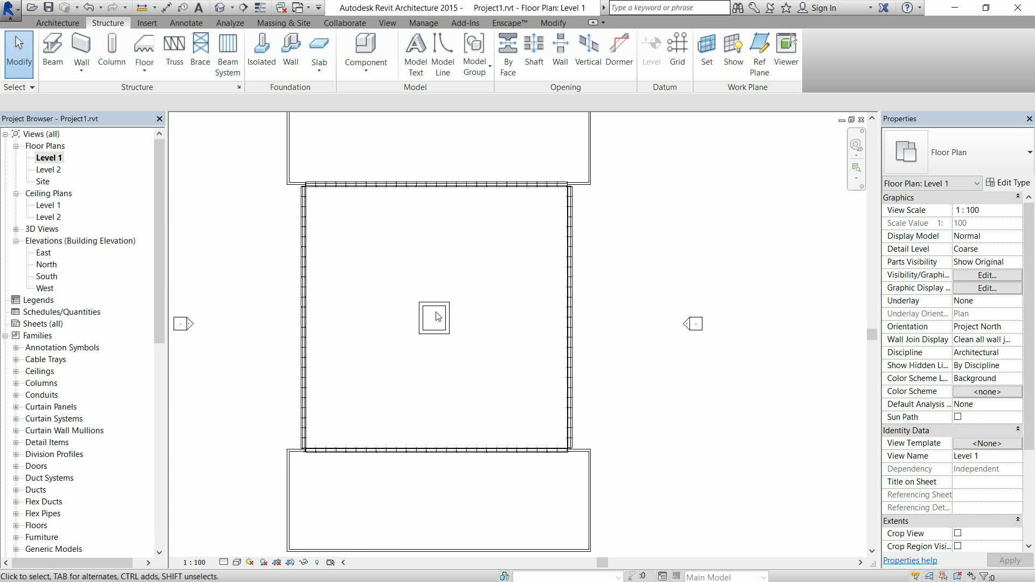
pyautogui.moveTo(439, 330); pyautogui.dragTo(436, 410, button='middle')
pyautogui.scroll(-2, 437, 409)
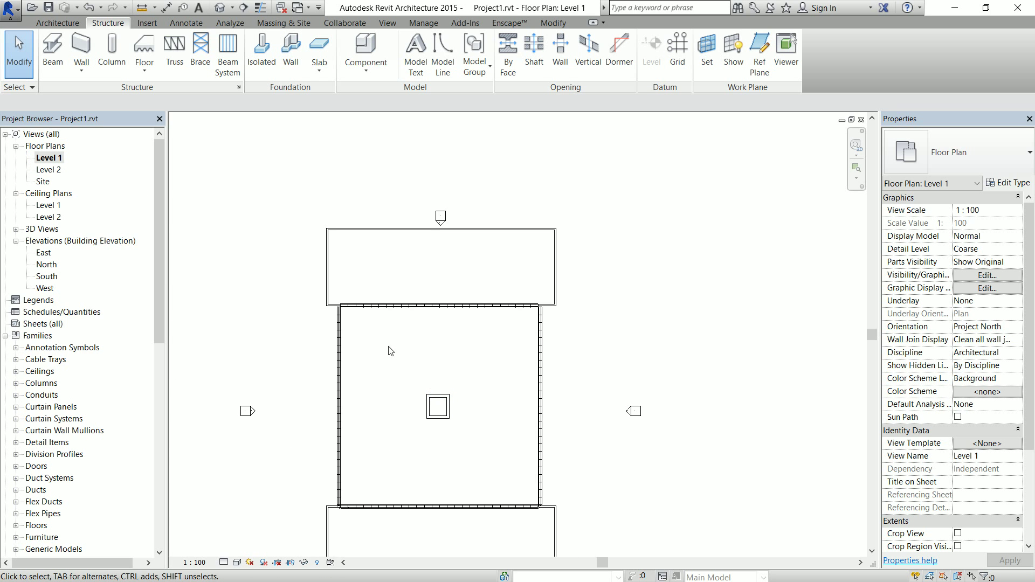
# Step: Select each podium wall in turn to inspect it
pyautogui.click(325, 268)
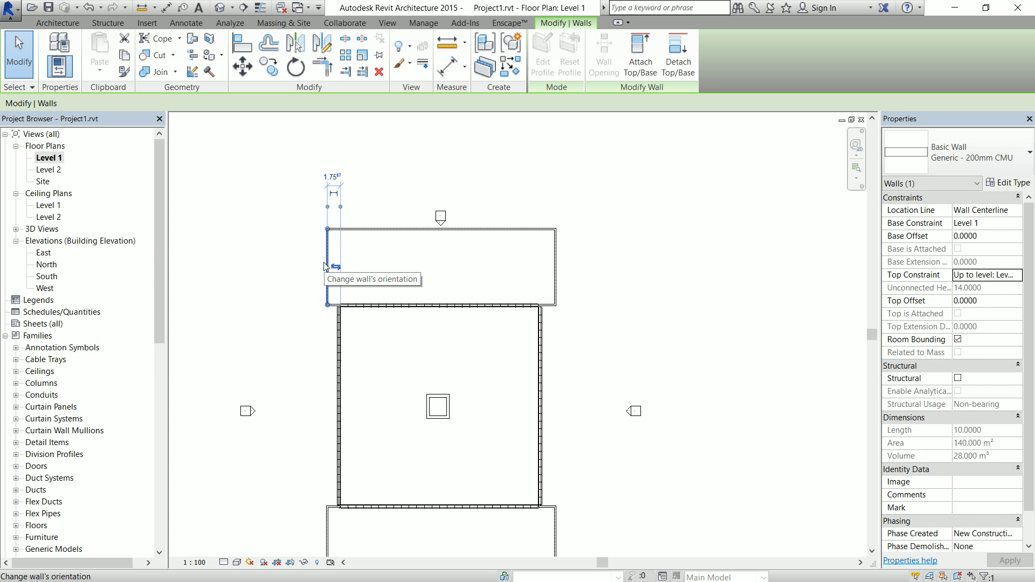
pyautogui.press('Escape')
pyautogui.click(354, 229)
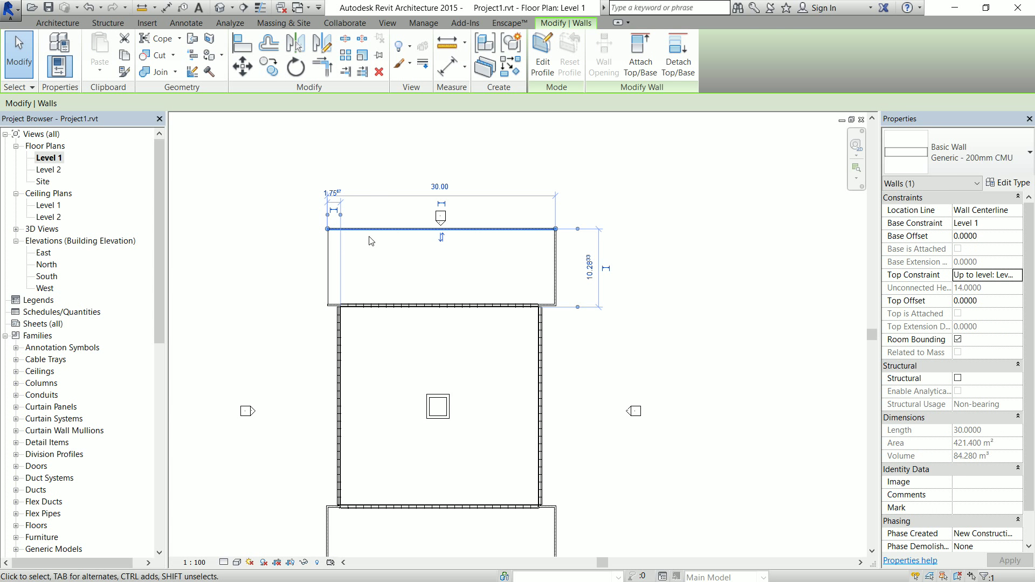
pyautogui.press('Escape')
pyautogui.click(551, 262)
pyautogui.press('Escape')
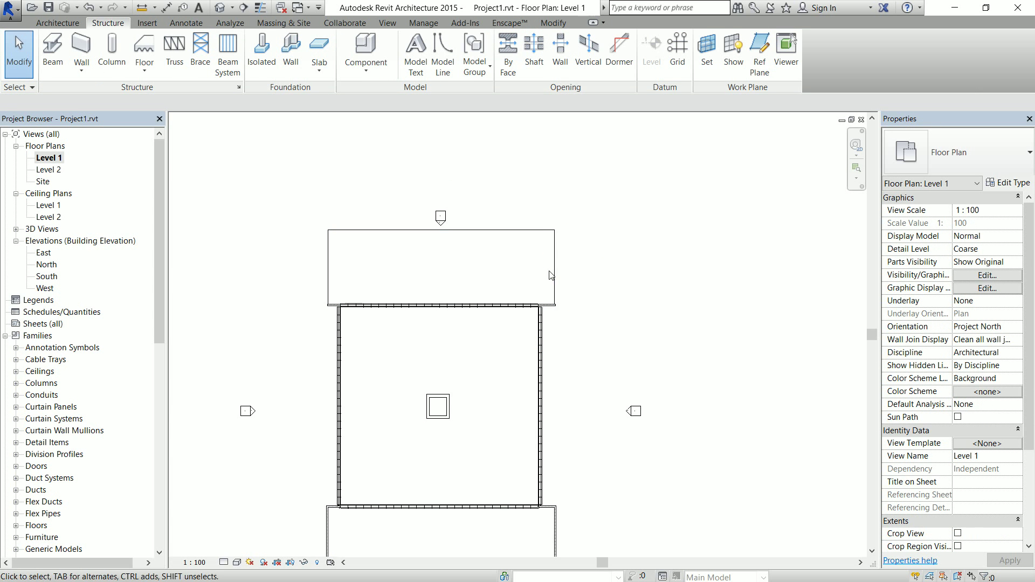
pyautogui.click(554, 310)
pyautogui.press('Escape')
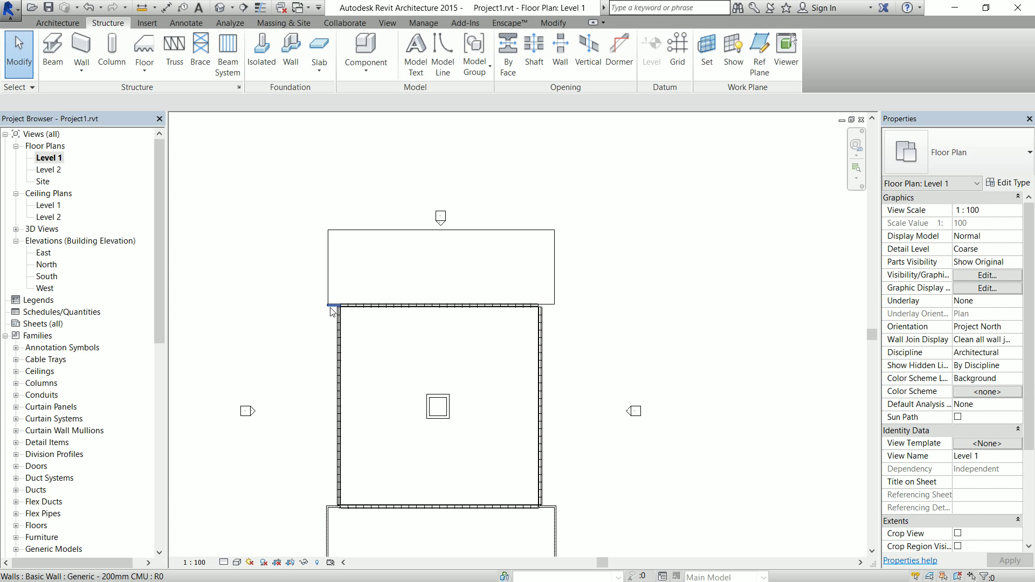
pyautogui.click(332, 310)
pyautogui.press('Escape')
pyautogui.click(328, 517)
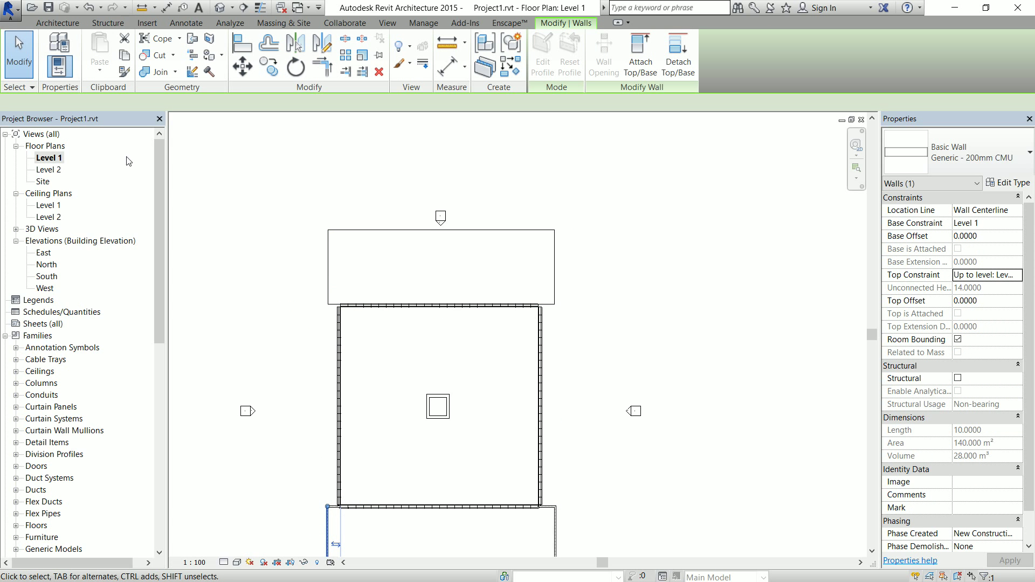
# Step: Browse the wall types in the Architecture Wall dropdown without choosing one
pyautogui.click(57, 23)
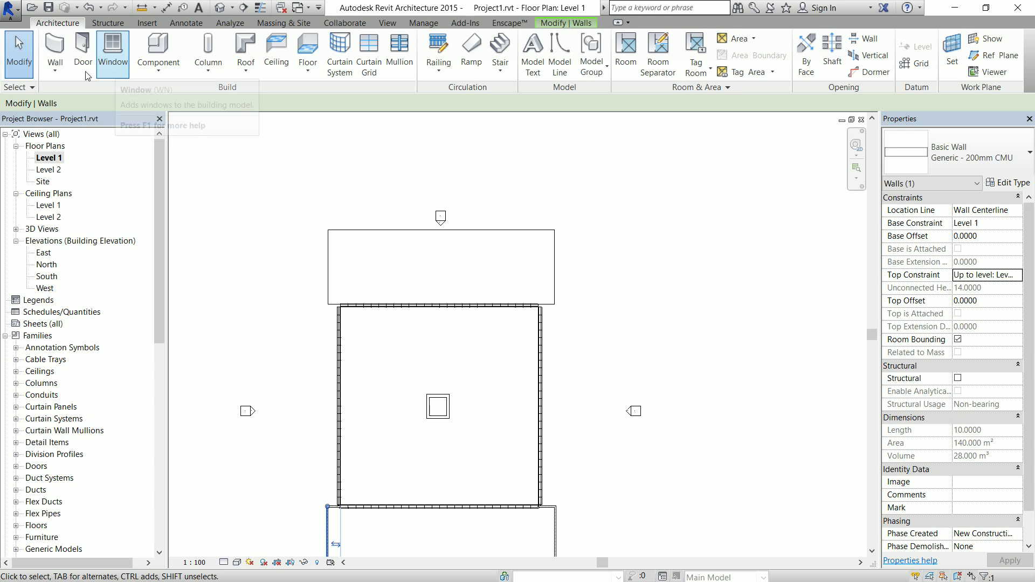
pyautogui.click(55, 69)
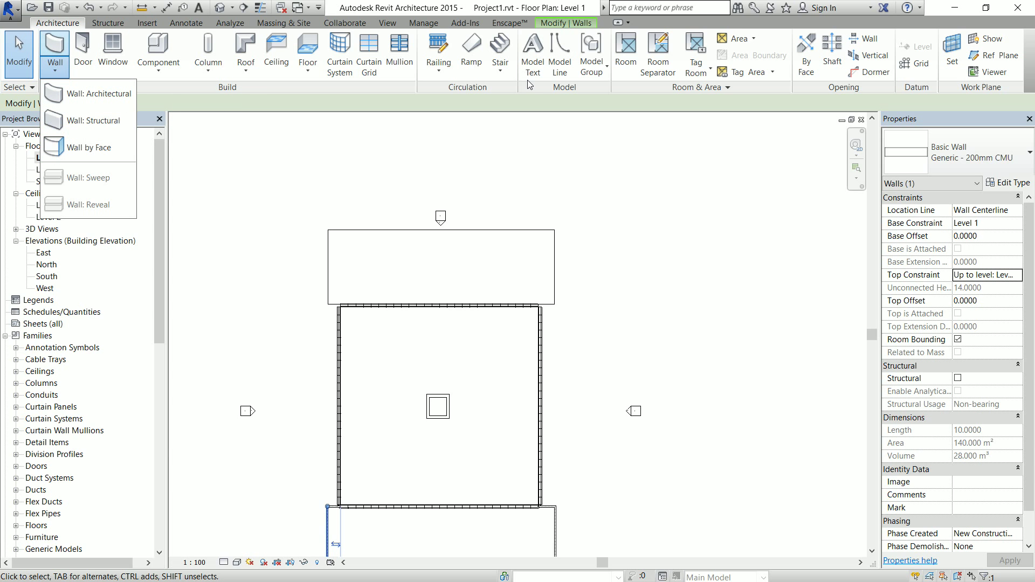
pyautogui.click(62, 24)
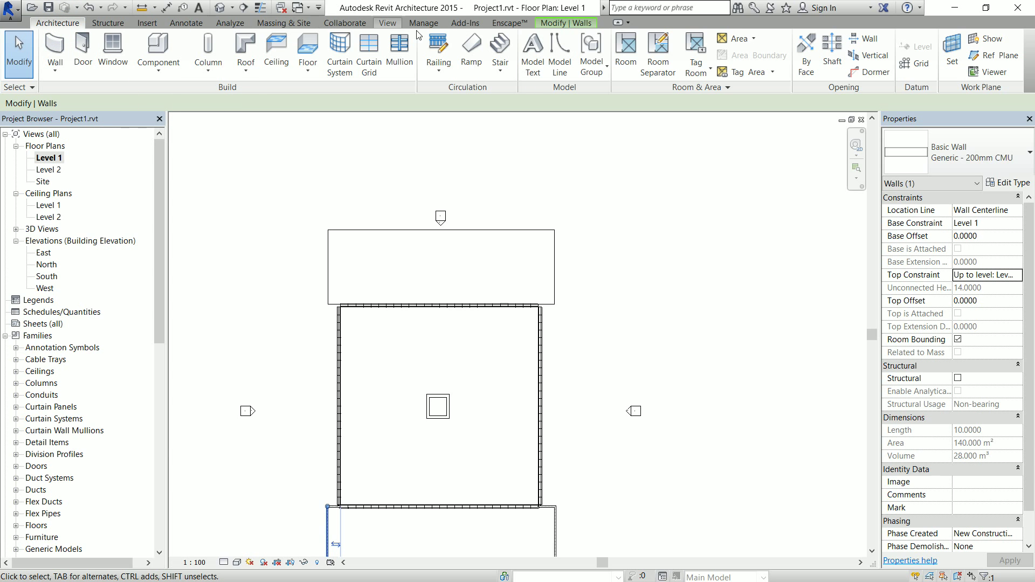
# Step: Start a new wall matching the lower-right podium wall, keeping Generic - 200mm CMU
pyautogui.click(619, 487)
pyautogui.click(555, 485)
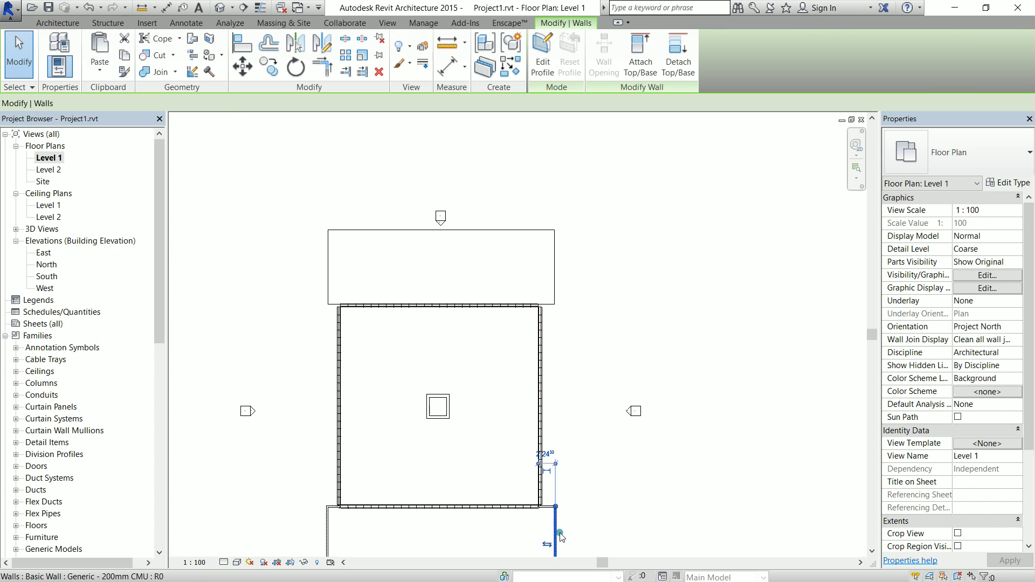
pyautogui.click(517, 76)
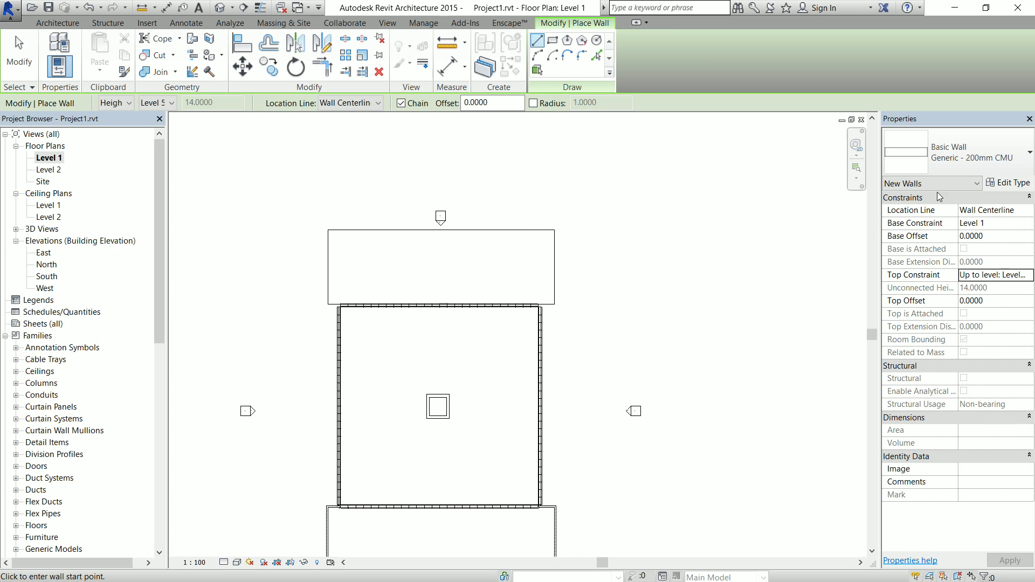
pyautogui.click(966, 164)
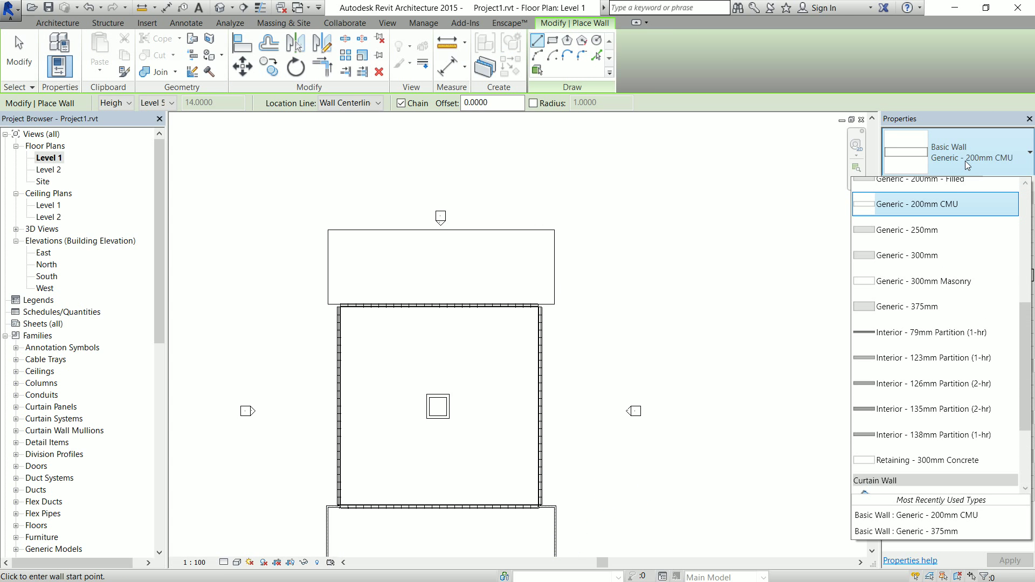
pyautogui.click(968, 165)
pyautogui.scroll(5, 539, 307)
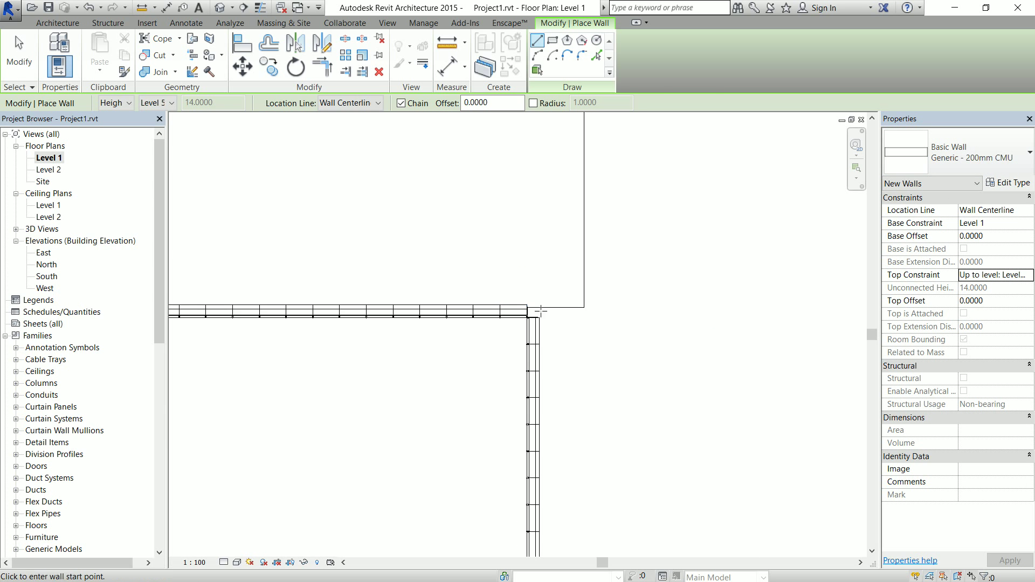
pyautogui.scroll(2, 540, 311)
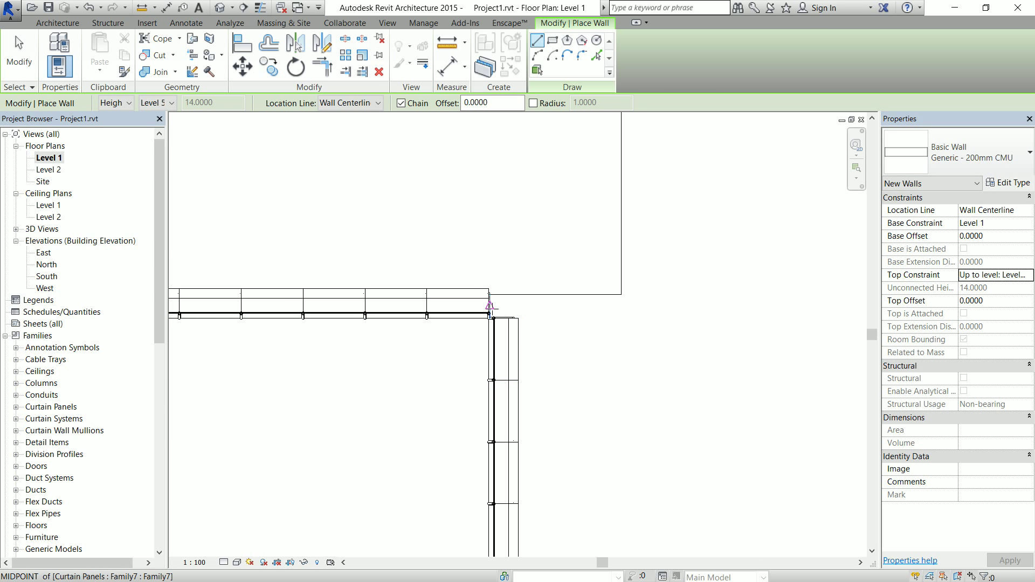
# Step: Draw chained podium walls 2.20, 10.00, 29.90 and 9.40 long, then view them in 3D
pyautogui.click(489, 299)
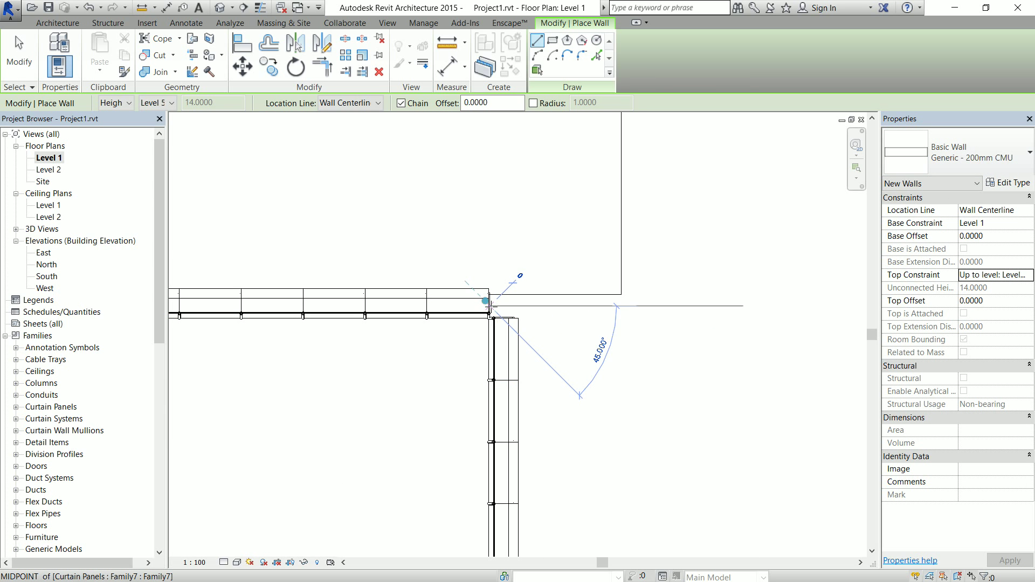
pyautogui.click(625, 306)
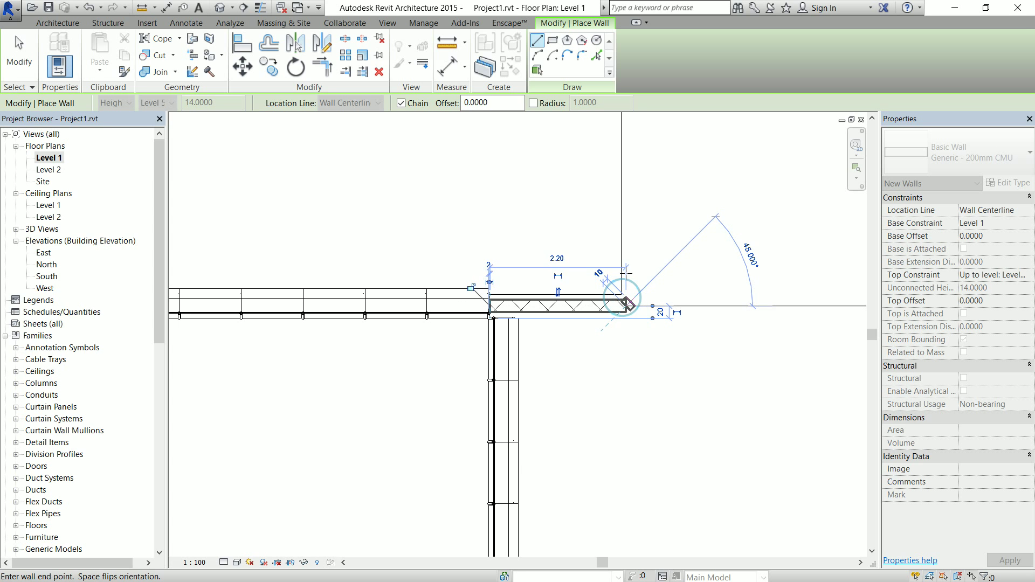
pyautogui.scroll(-3, 687, 358)
pyautogui.moveTo(640, 224); pyautogui.dragTo(605, 404, button='middle')
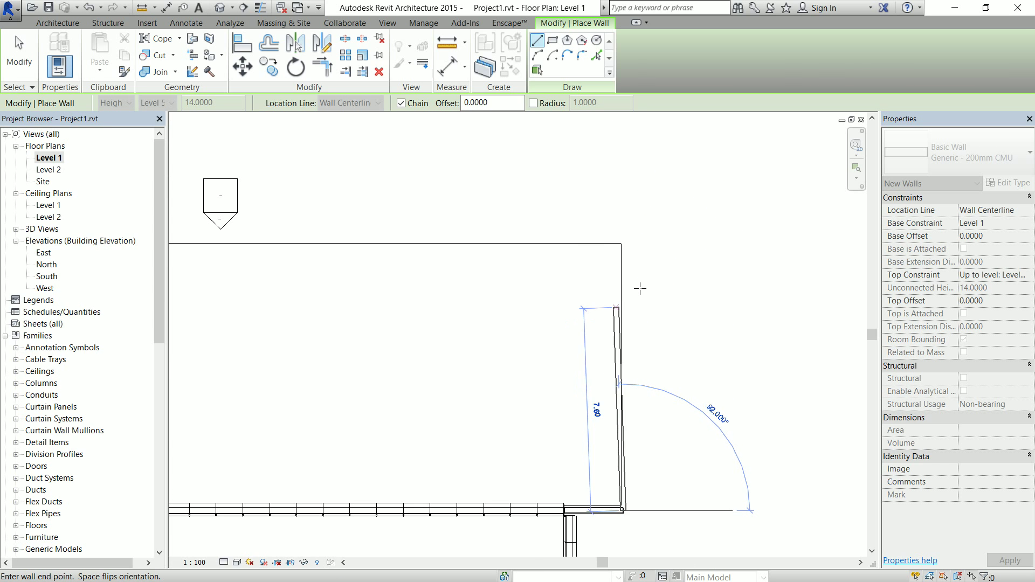
pyautogui.click(623, 243)
pyautogui.moveTo(550, 254); pyautogui.dragTo(730, 228, button='middle')
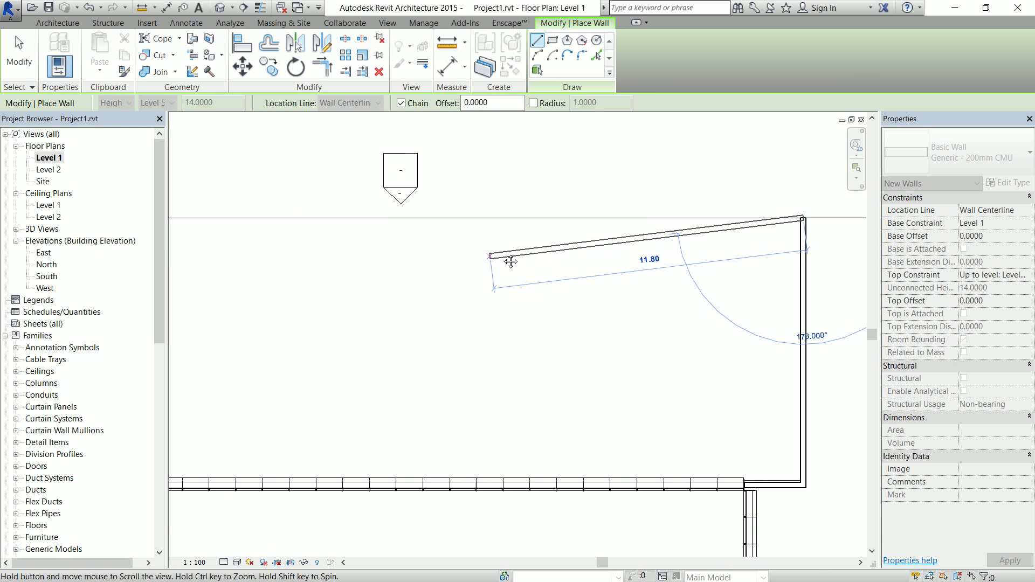
pyautogui.moveTo(511, 262); pyautogui.dragTo(706, 178, button='middle')
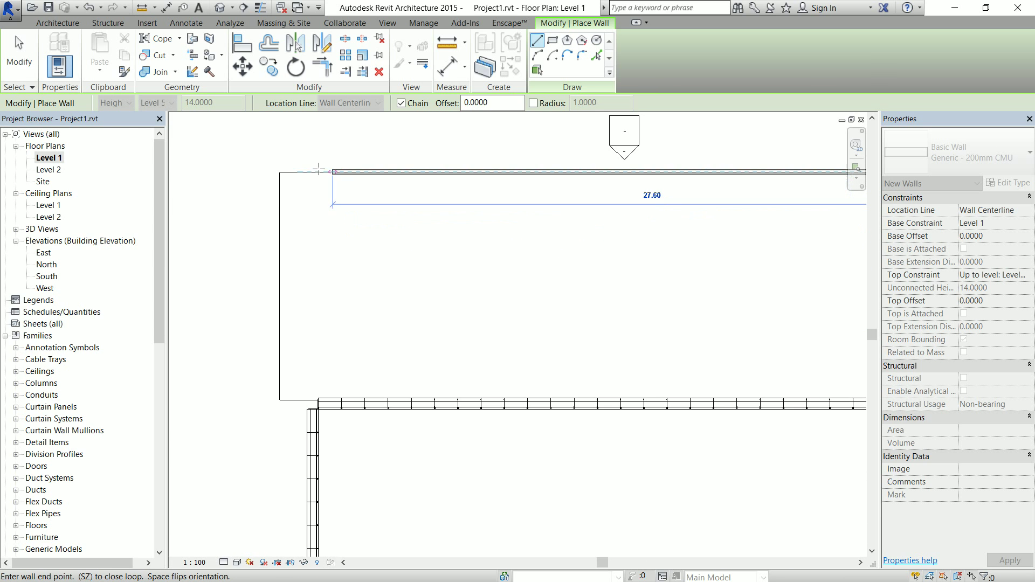
pyautogui.click(280, 171)
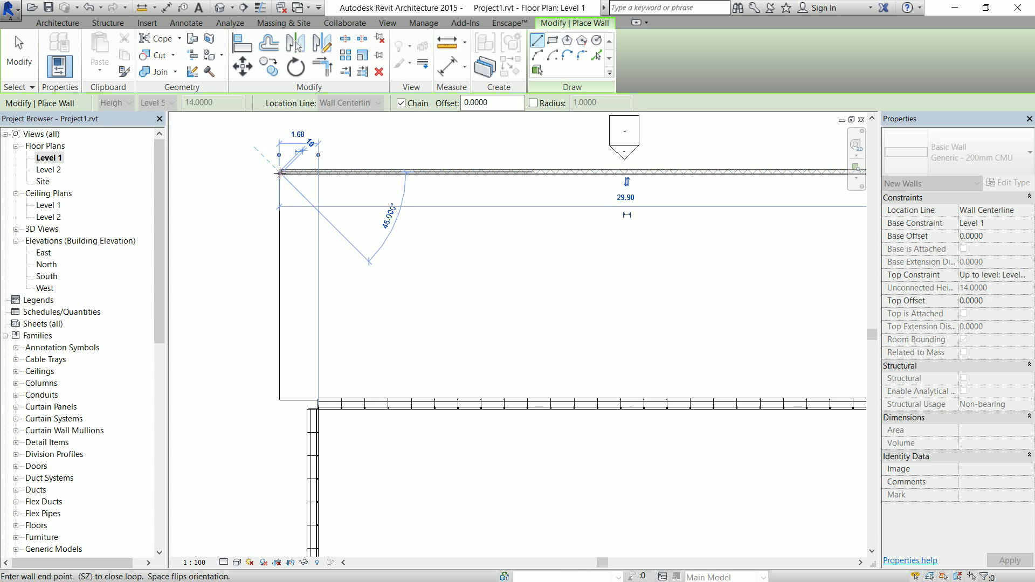
pyautogui.click(279, 400)
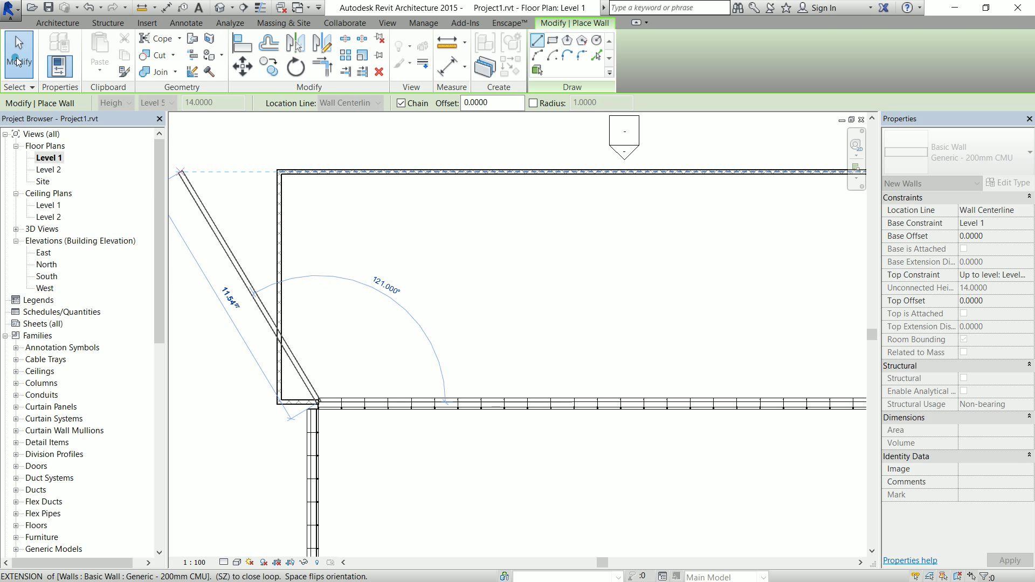
pyautogui.press('Escape')
pyautogui.press('Escape')
pyautogui.click(220, 8)
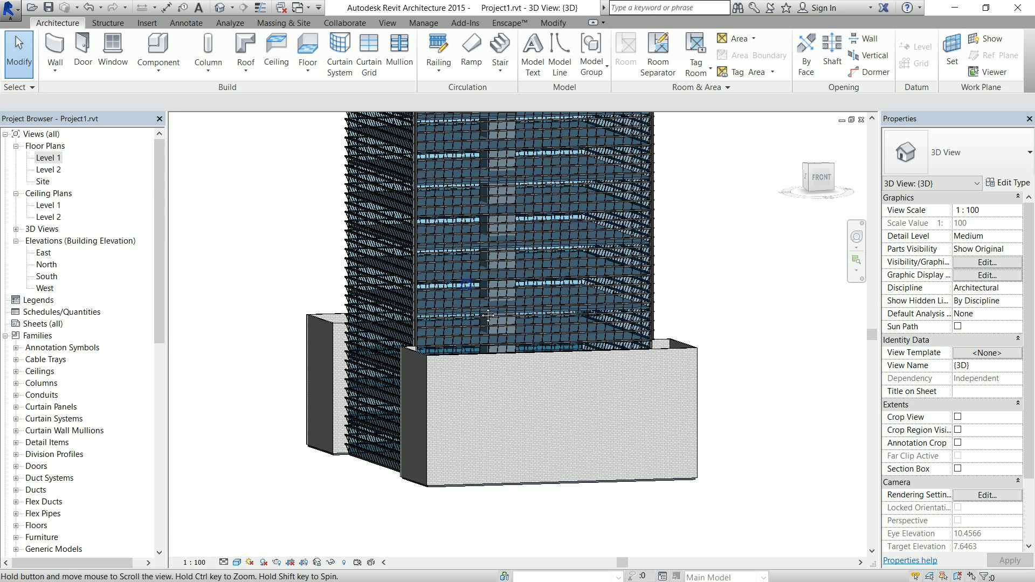
# Step: Set the left podium wall's Top Constraint to Up to level: Level 5, then reopen Level 1
pyautogui.moveTo(453, 307); pyautogui.dragTo(495, 329, button='middle')
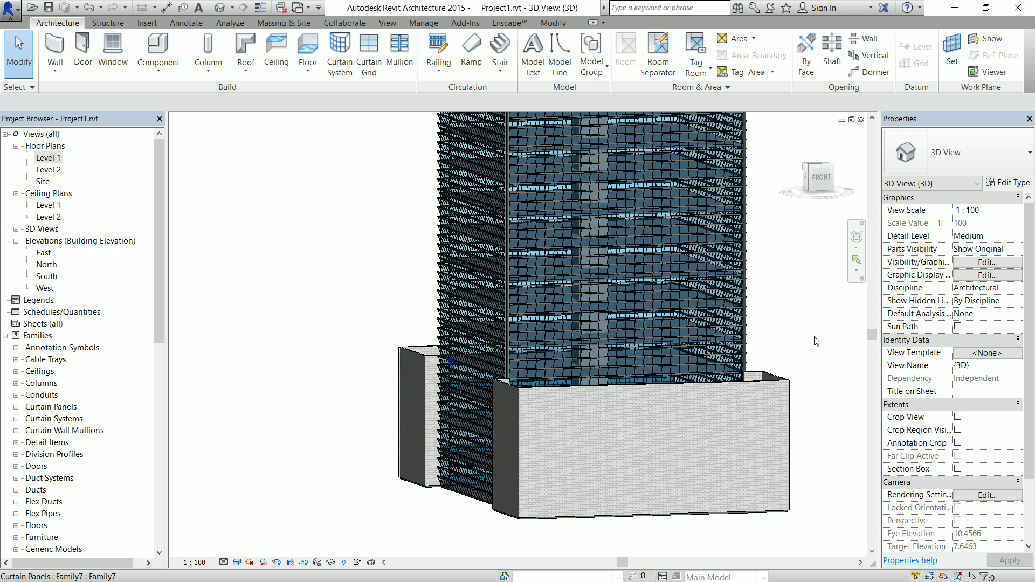
pyautogui.click(418, 363)
pyautogui.click(1016, 275)
pyautogui.click(1018, 275)
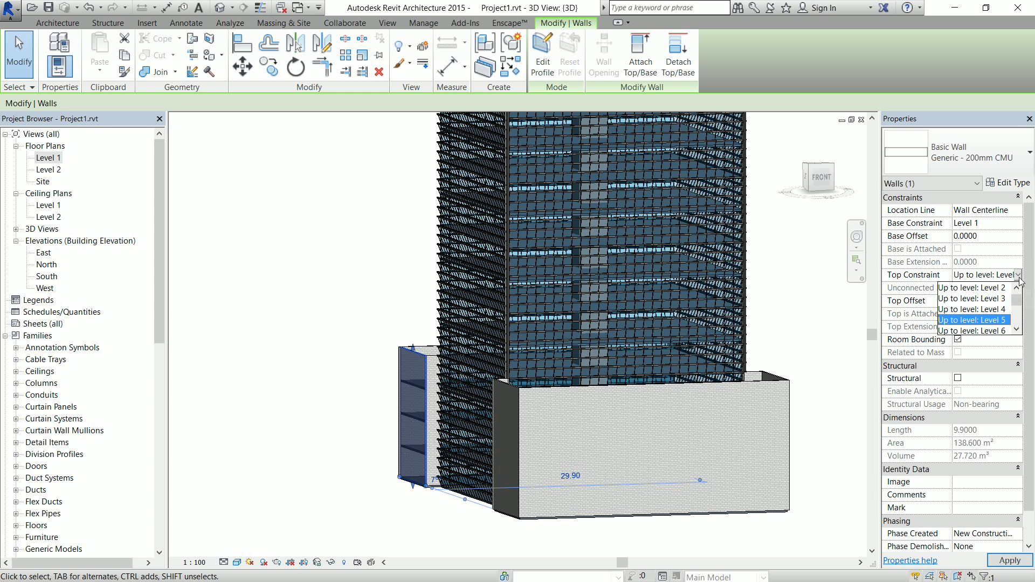
pyautogui.click(994, 563)
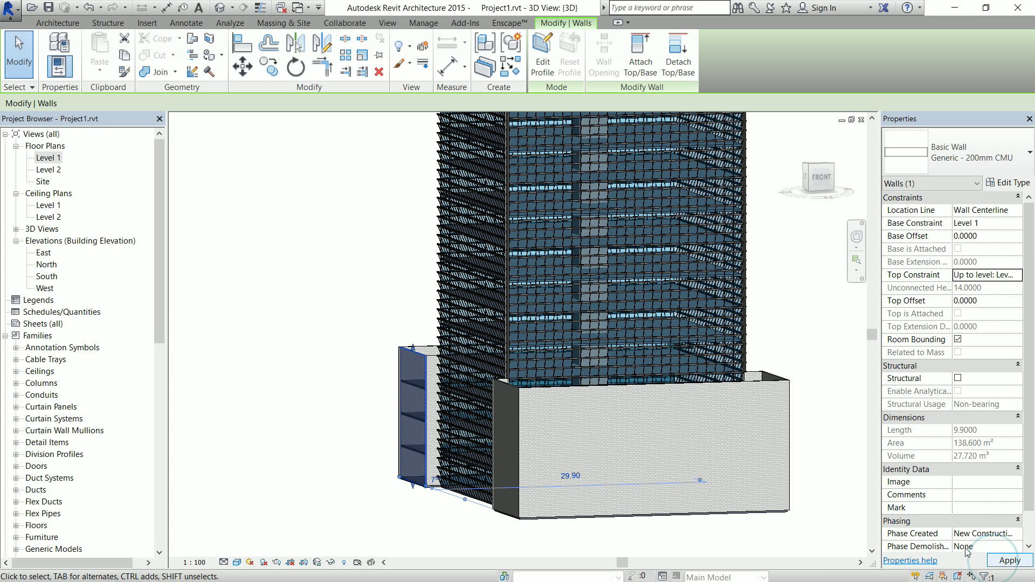
pyautogui.click(804, 521)
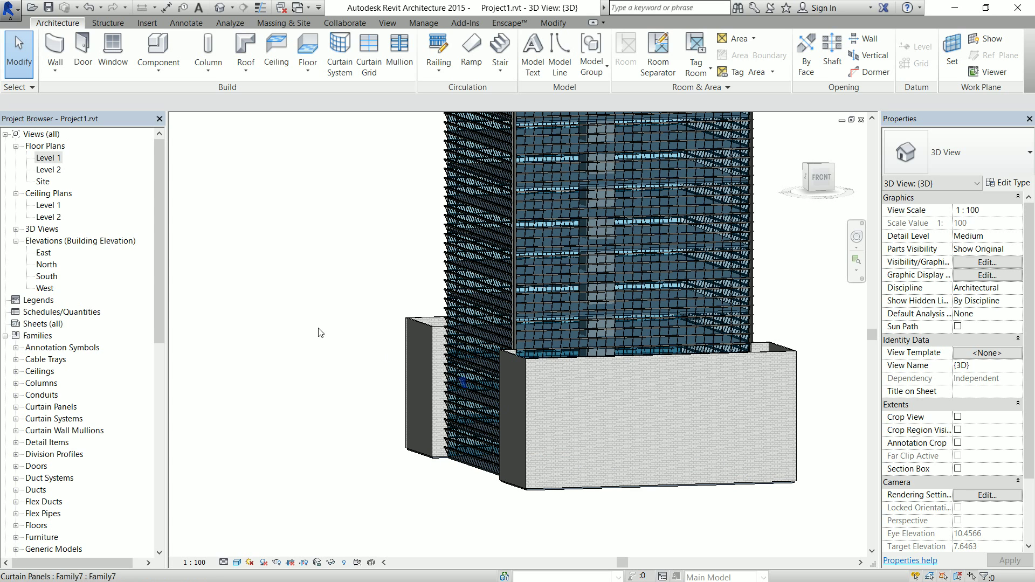
pyautogui.doubleClick(47, 157)
# Step: Tab-select the Level 1 floor, review its boundary sketch and finish it at 584.080 m²
pyautogui.scroll(-2, 465, 341)
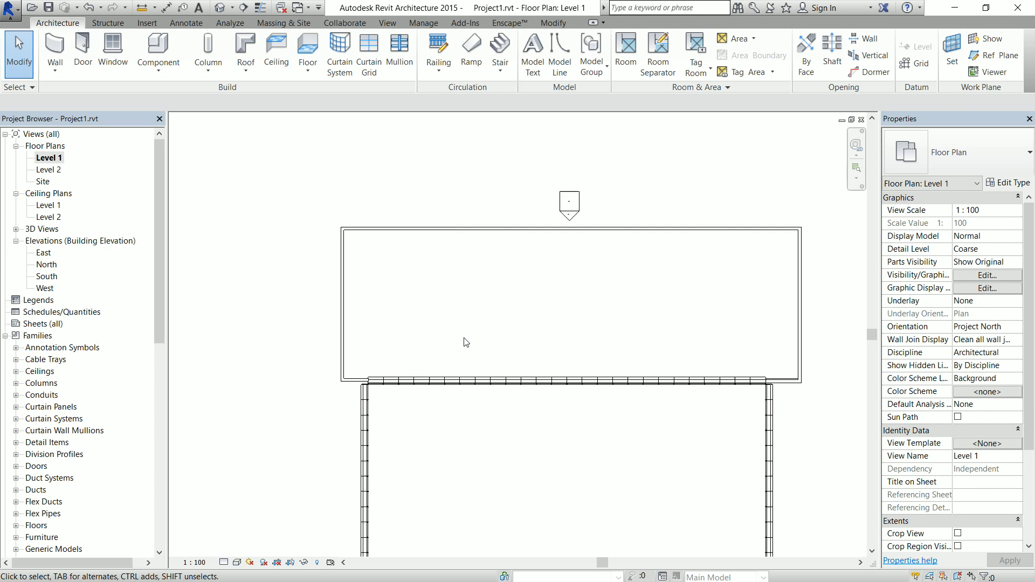
pyautogui.press('Tab')
pyautogui.press('Tab')
pyautogui.click(354, 381)
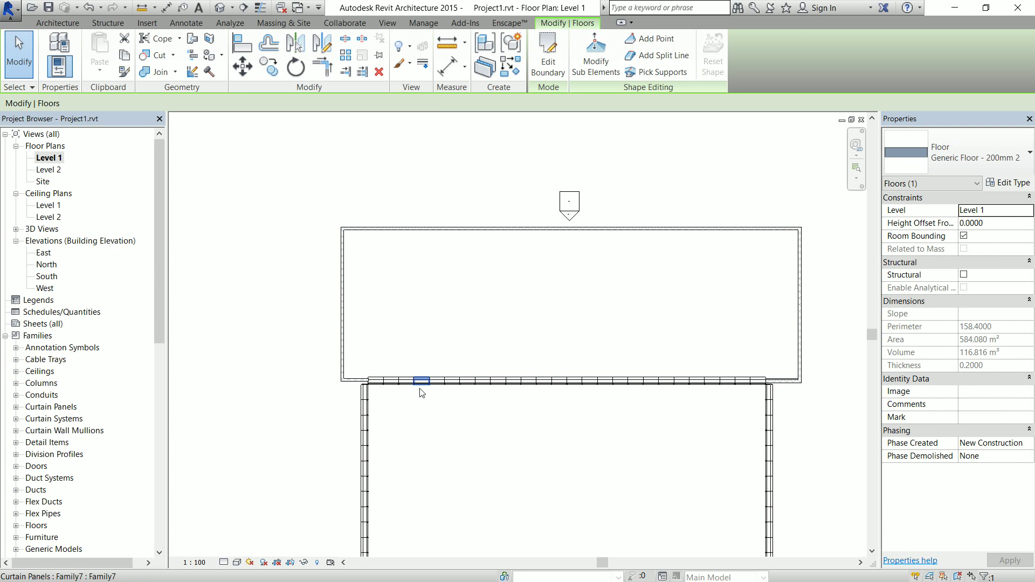
pyautogui.scroll(-2, 429, 397)
pyautogui.moveTo(430, 398); pyautogui.dragTo(405, 229, button='middle')
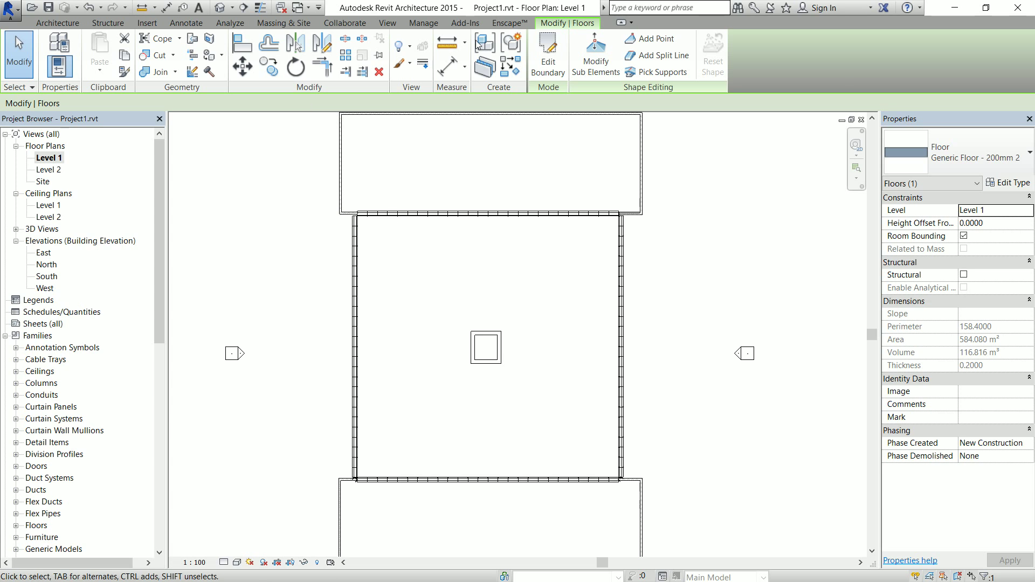
pyautogui.click(544, 65)
pyautogui.scroll(-1, 496, 367)
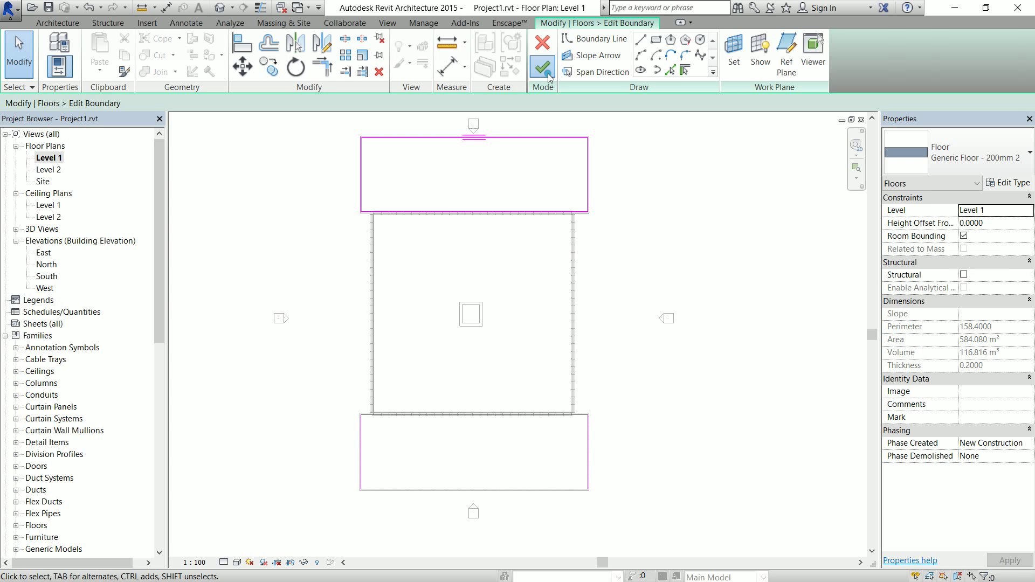
pyautogui.click(542, 66)
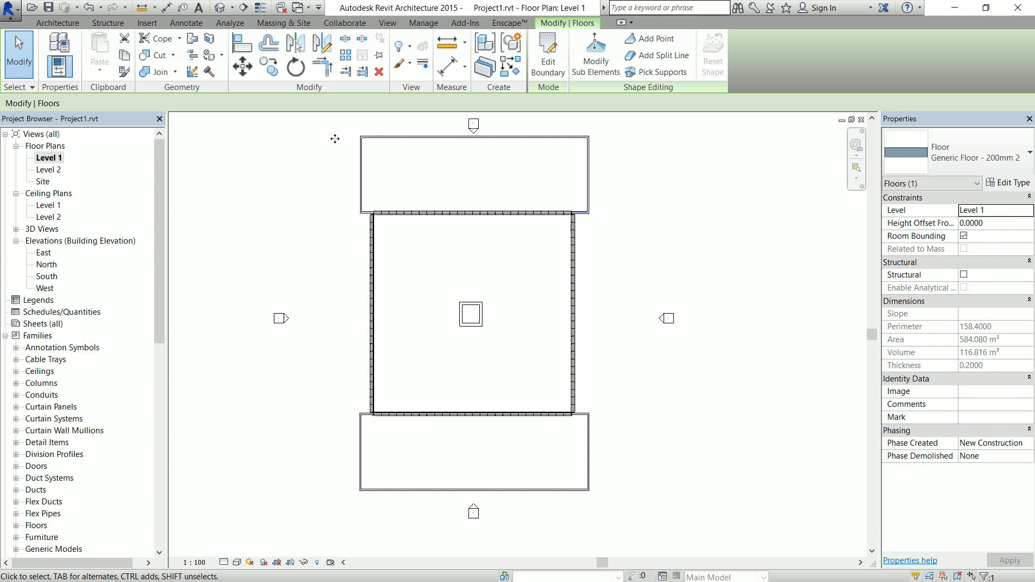
pyautogui.click(59, 66)
# Step: Paste the Level 1 floor aligned onto Levels 2, 3 and 4, then view the tower in 3D
pyautogui.click(290, 454)
pyautogui.click(110, 73)
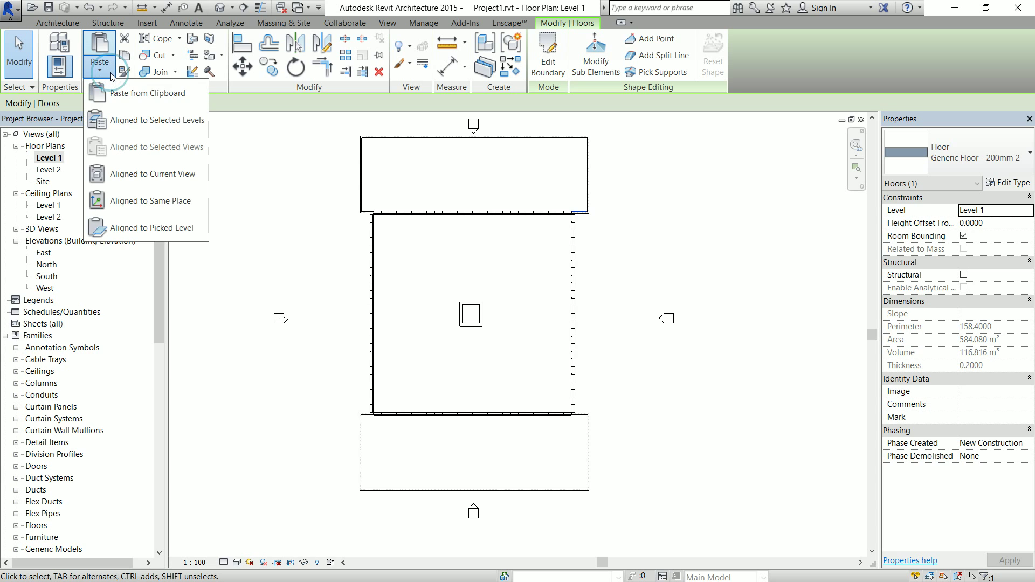
pyautogui.click(149, 122)
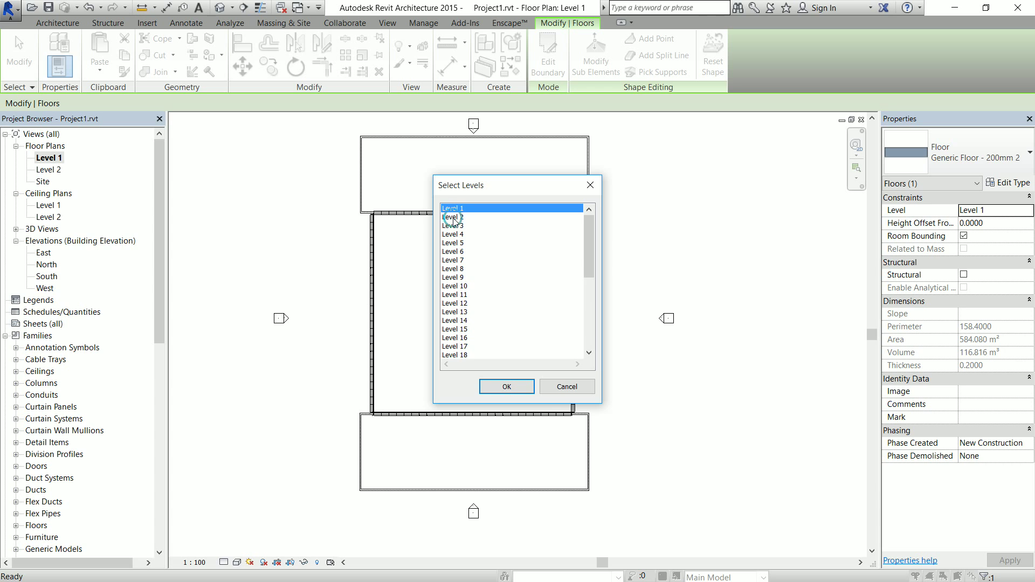
pyautogui.click(454, 218)
pyautogui.keyDown('shift'); pyautogui.click(454, 235); pyautogui.keyUp('shift')
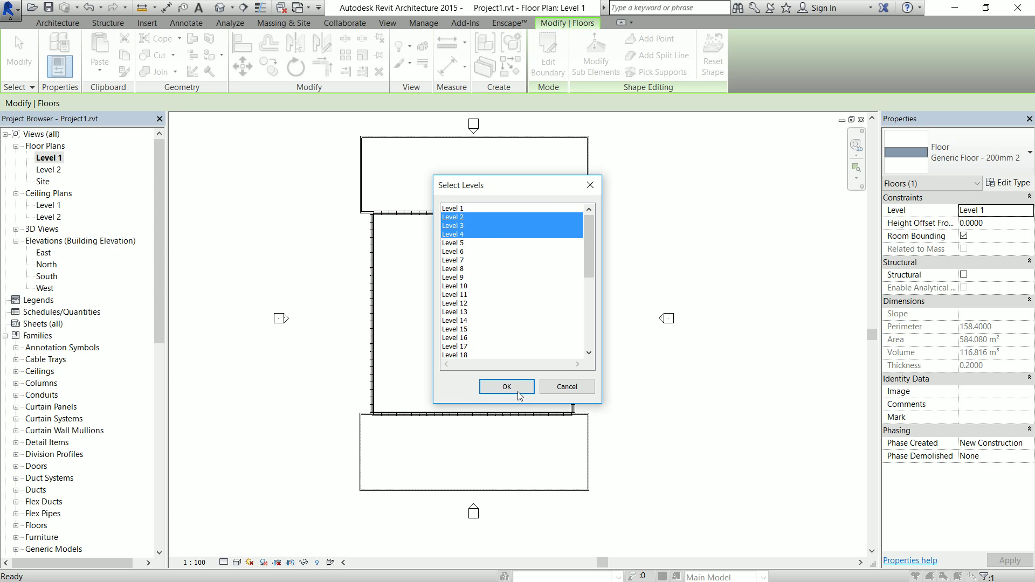
pyautogui.click(566, 387)
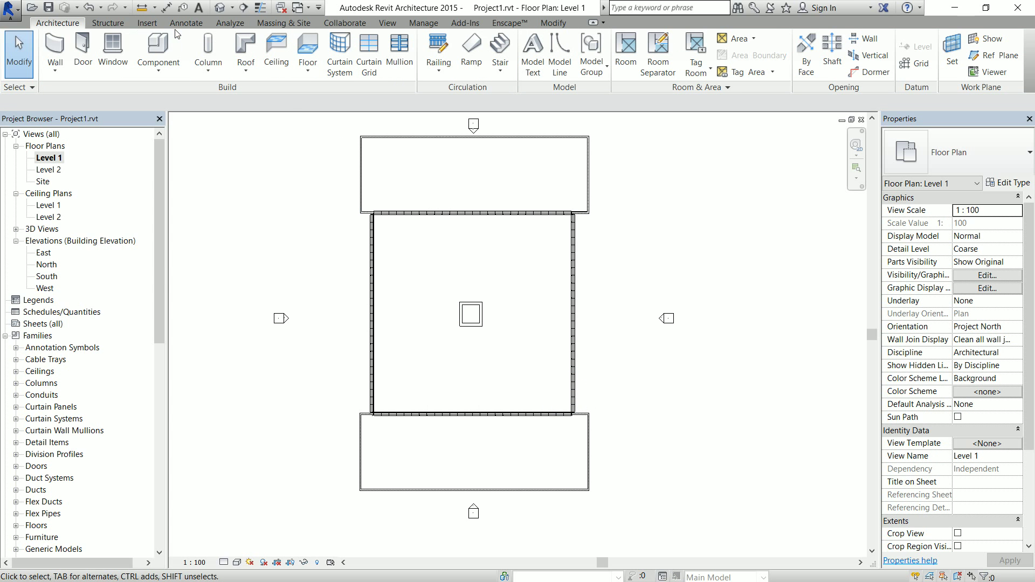
pyautogui.click(220, 8)
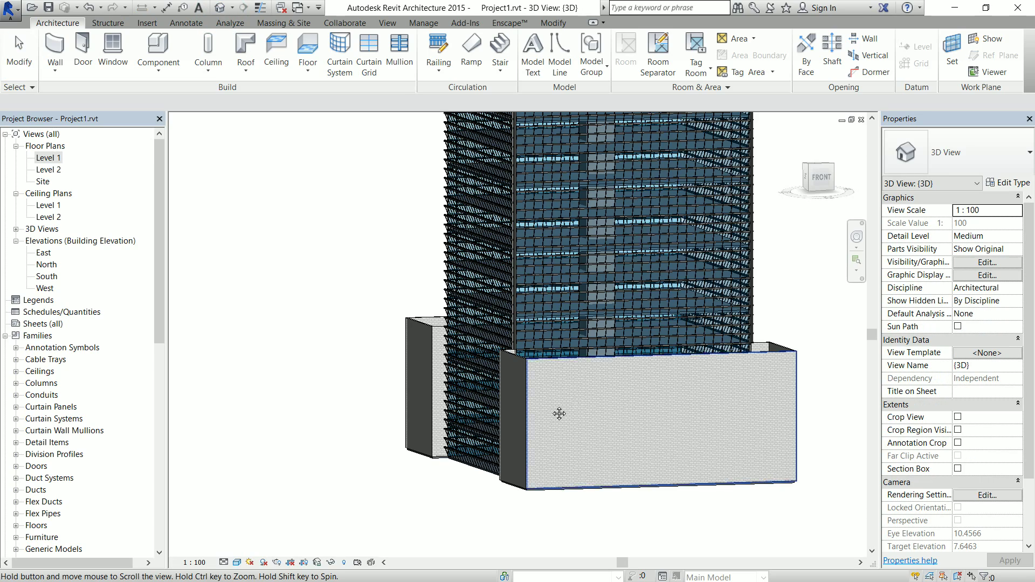
pyautogui.keyDown('shift'); pyautogui.moveTo(559, 414); pyautogui.dragTo(535, 451, button='middle'); pyautogui.keyUp('shift')
pyautogui.scroll(-6, 573, 445)
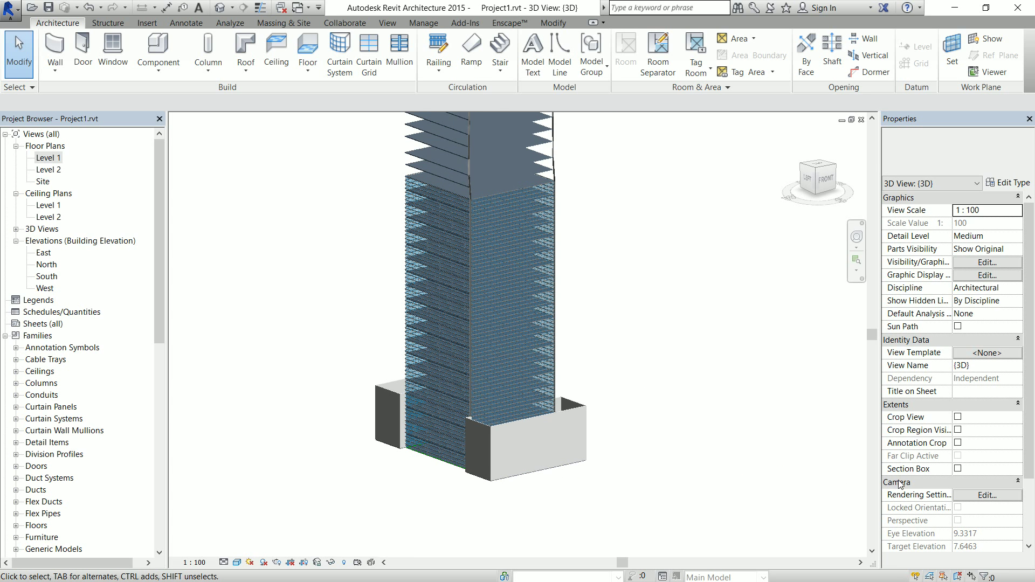
pyautogui.click(957, 468)
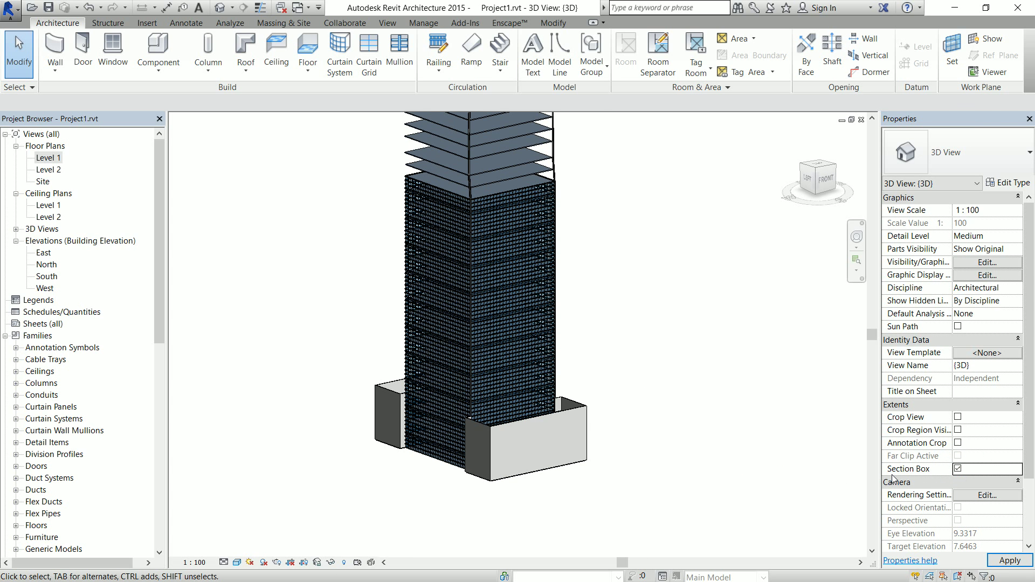
pyautogui.scroll(-5, 612, 430)
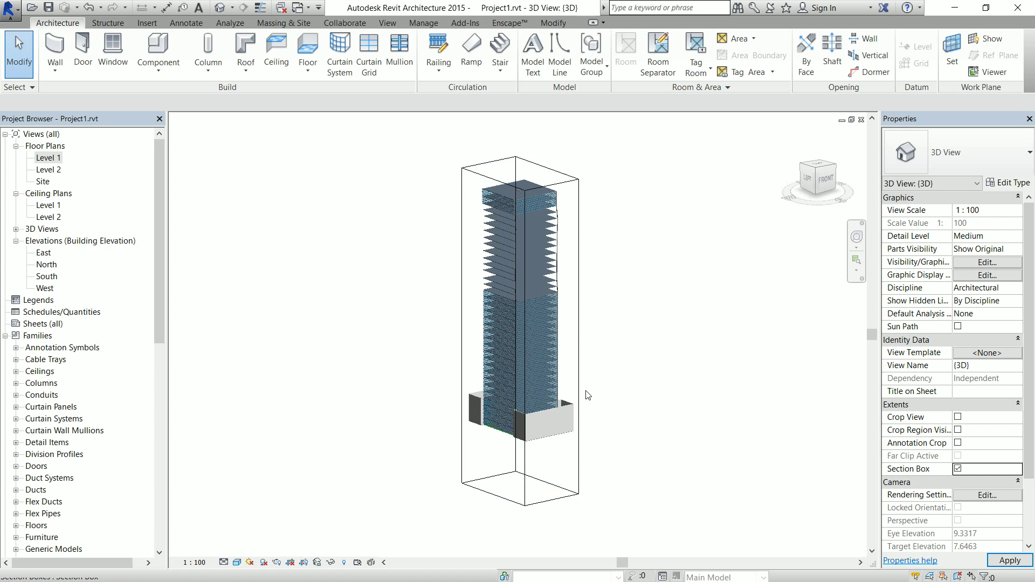
pyautogui.click(580, 391)
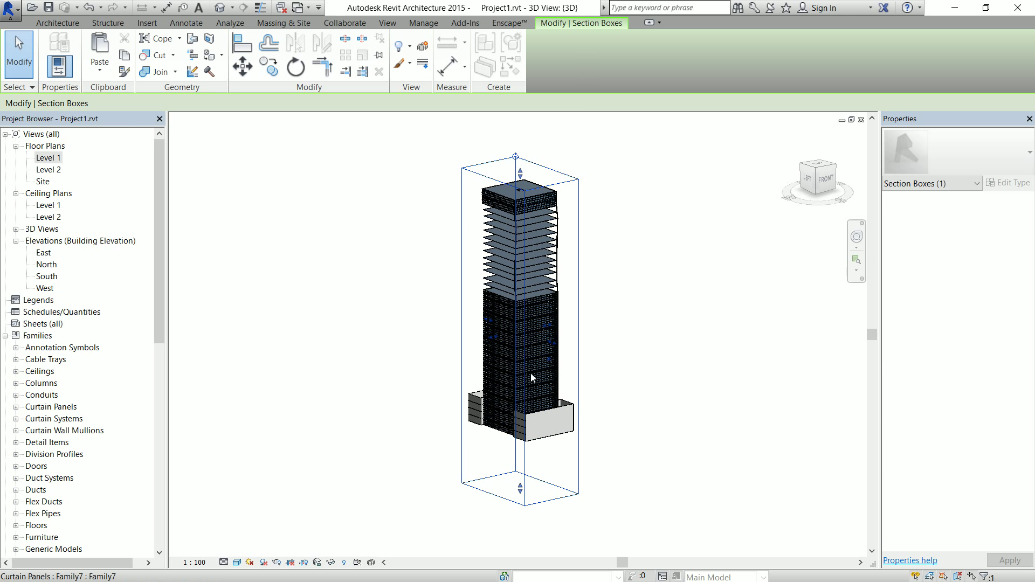
pyautogui.scroll(2, 530, 373)
pyautogui.scroll(3, 530, 373)
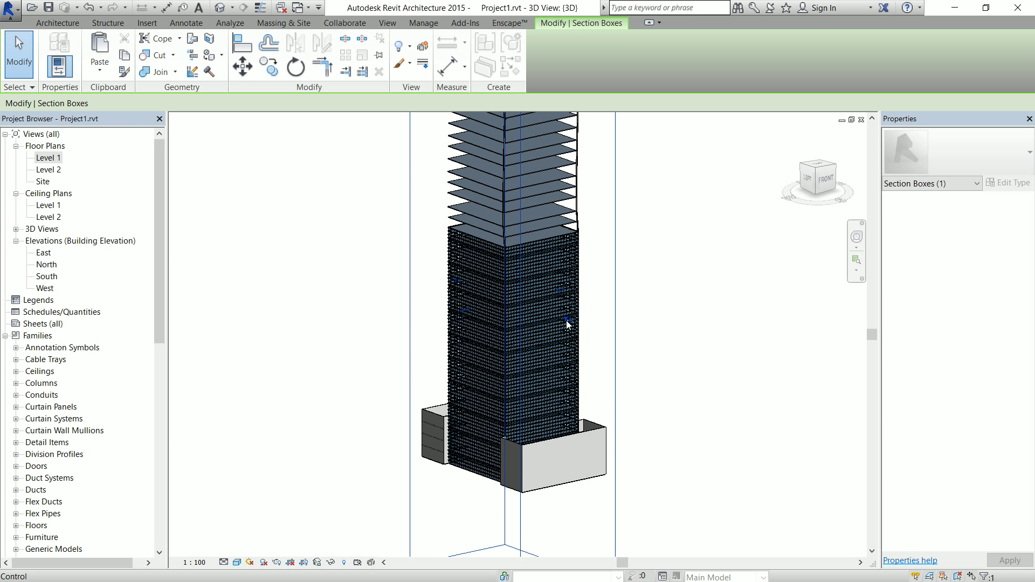
pyautogui.moveTo(561, 320)
pyautogui.mouseDown()
pyautogui.moveTo(550, 315)
pyautogui.moveTo(559, 319)
pyautogui.mouseUp()
pyautogui.click(667, 427)
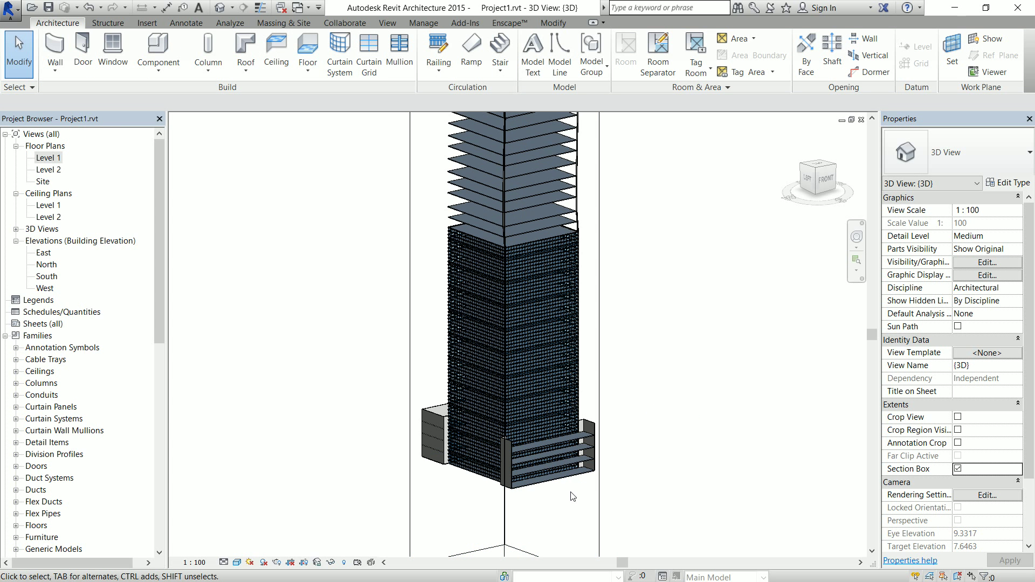
pyautogui.scroll(5, 573, 497)
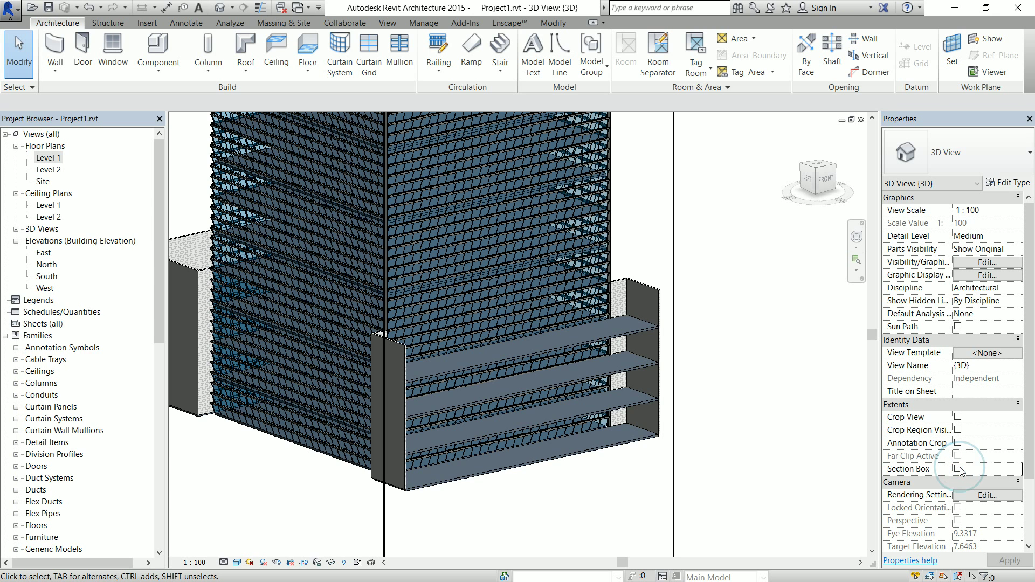
pyautogui.scroll(-1, 733, 425)
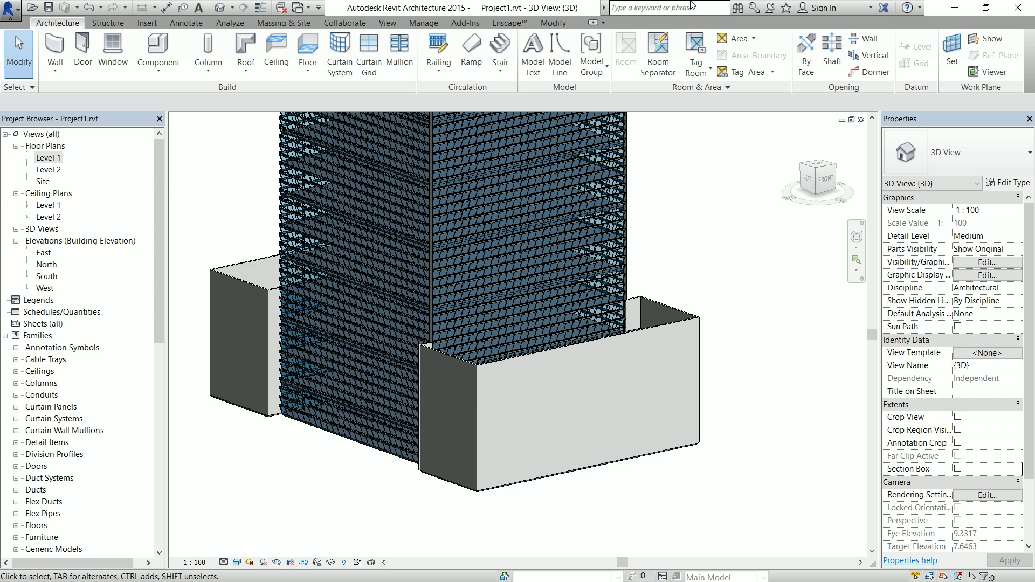
# Step: Close the image in Paint without saving changes
pyautogui.press('super')
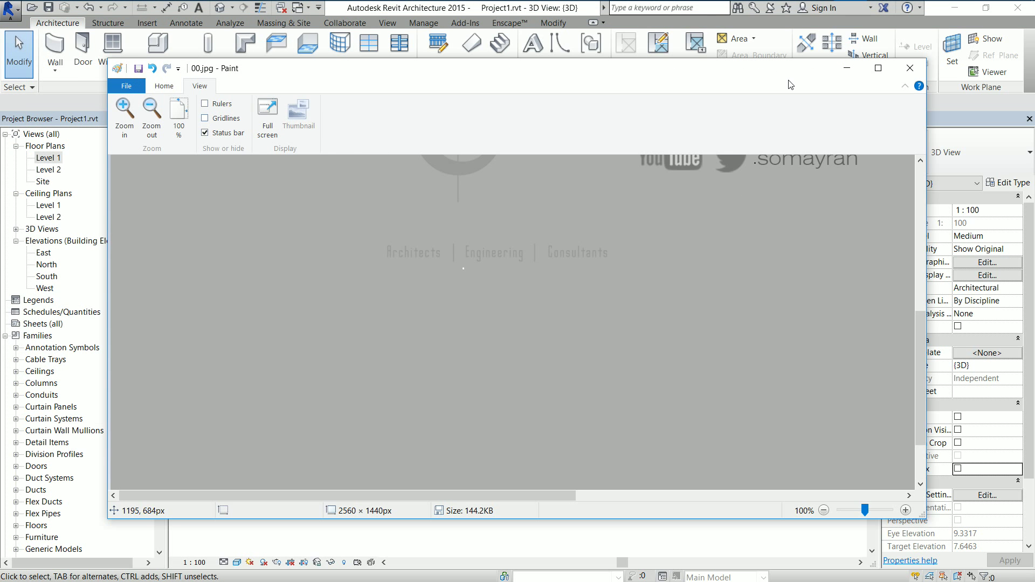
pyautogui.click(910, 68)
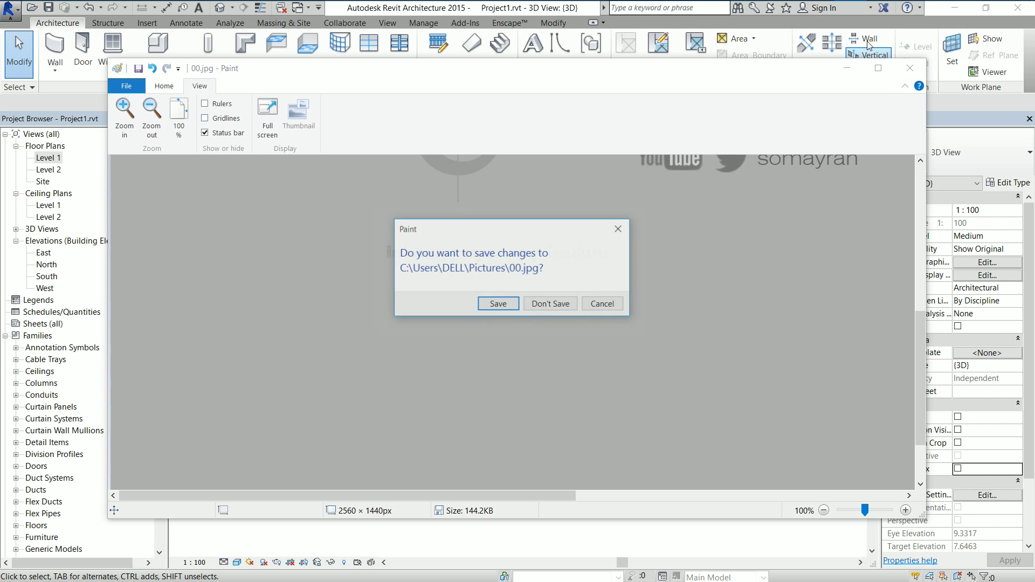
pyautogui.click(561, 305)
# Step: Review the sketch note in Windows Journal, then minimize it
pyautogui.press('super')
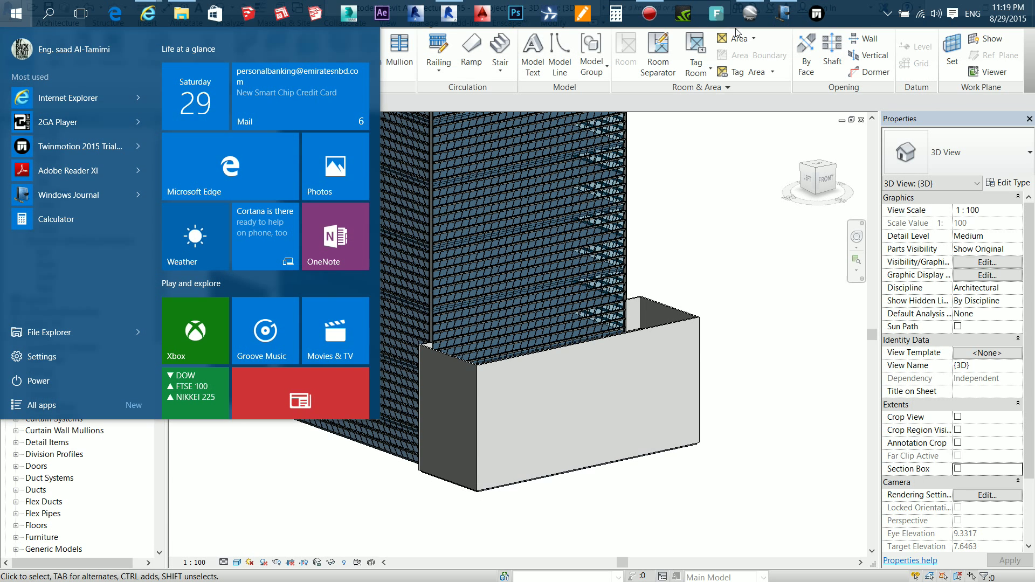
pyautogui.click(780, 14)
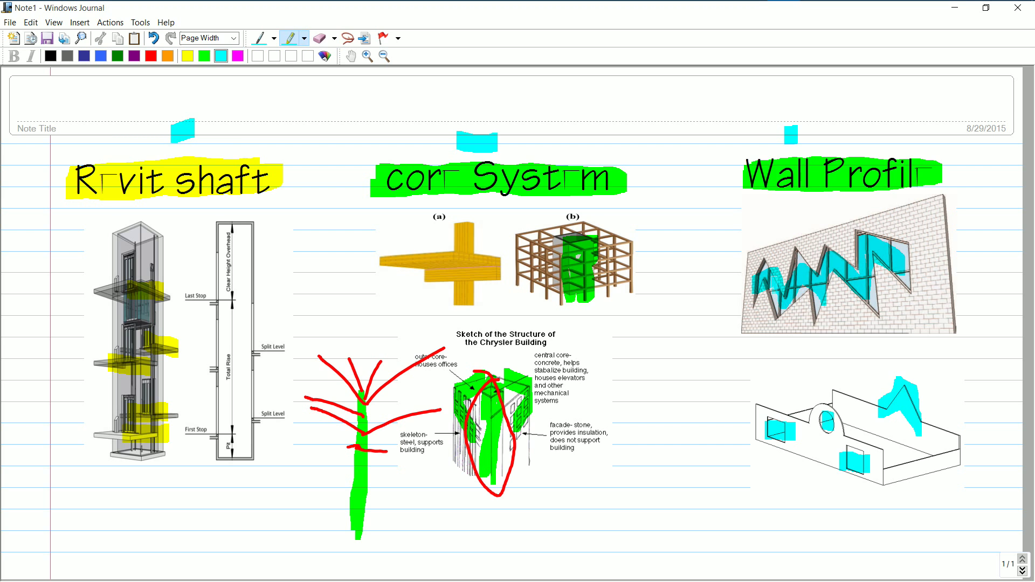
pyautogui.click(960, 9)
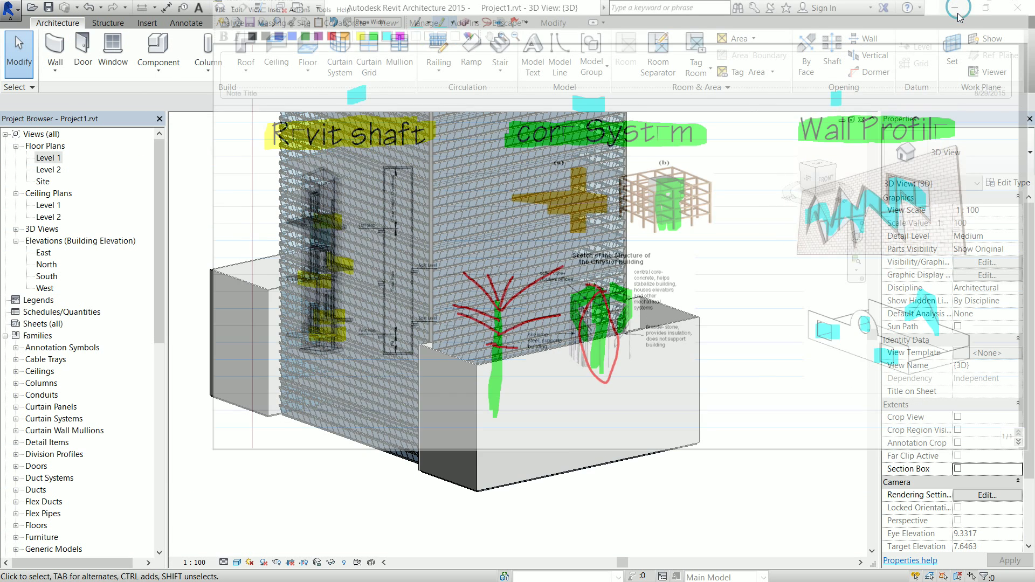
pyautogui.press('super')
# Step: Bring up Google Earth Pro's King Abdullah Financial District street-level photo for reference
pyautogui.click(750, 13)
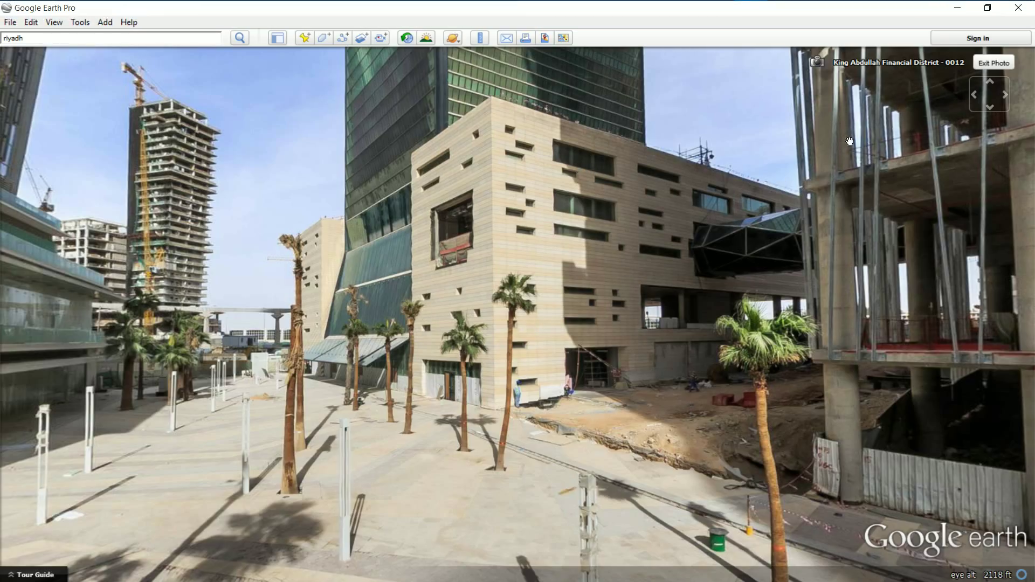
pyautogui.moveTo(904, 132)
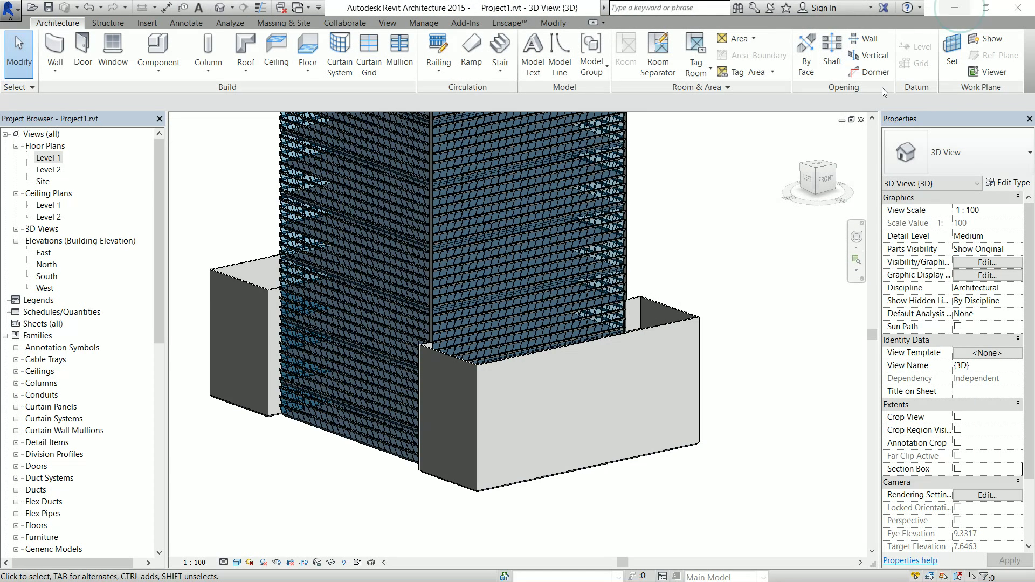
# Step: Isolate the front Generic - 200mm CMU wall and view it from the FRONT ViewCube face
pyautogui.click(528, 359)
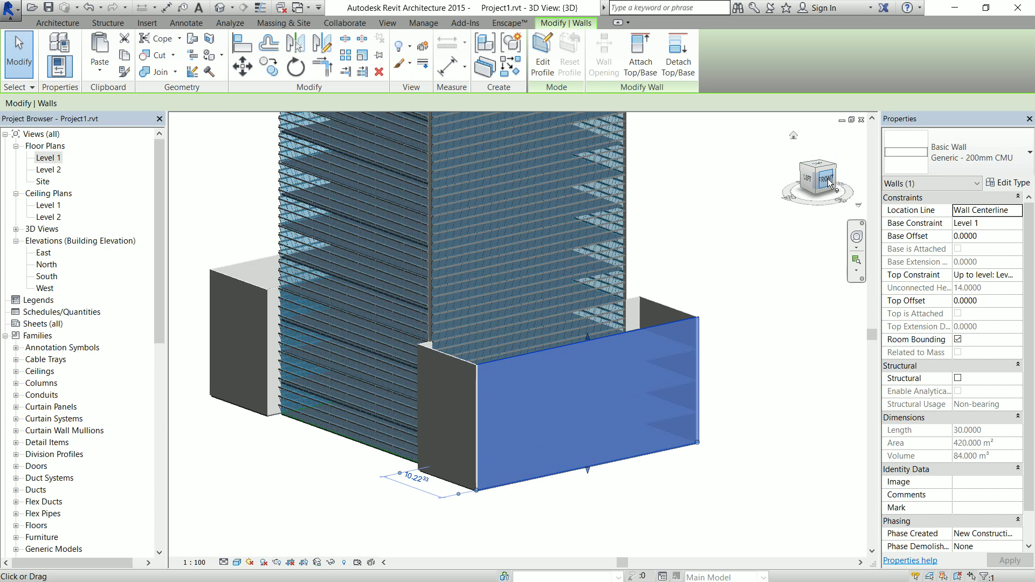
pyautogui.click(827, 179)
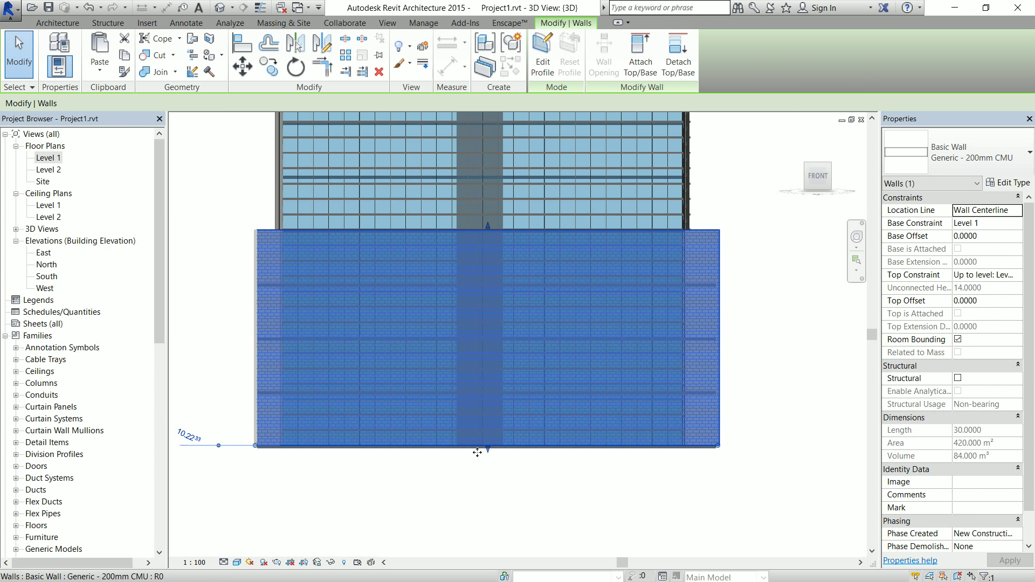
pyautogui.click(330, 563)
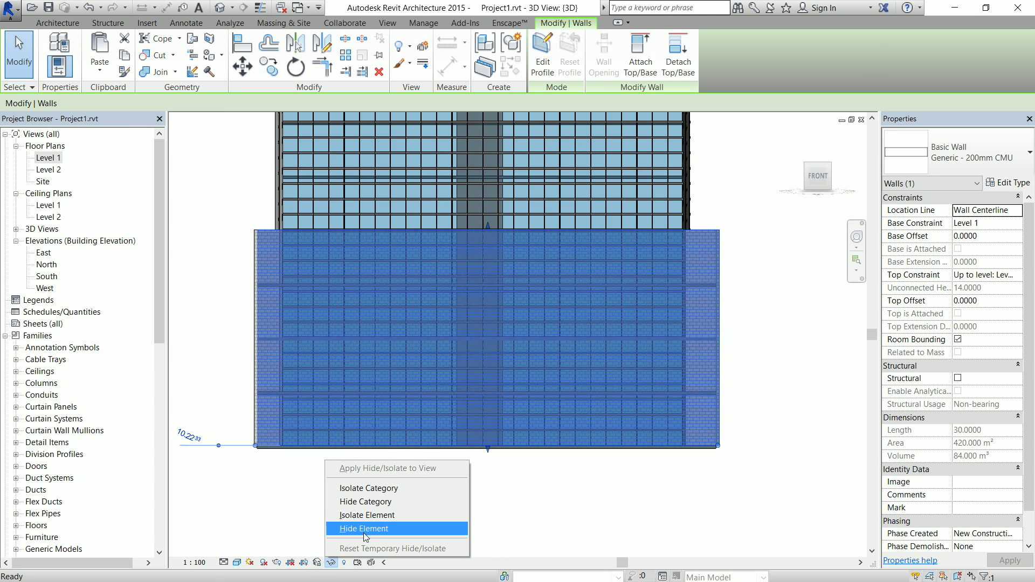
pyautogui.click(390, 515)
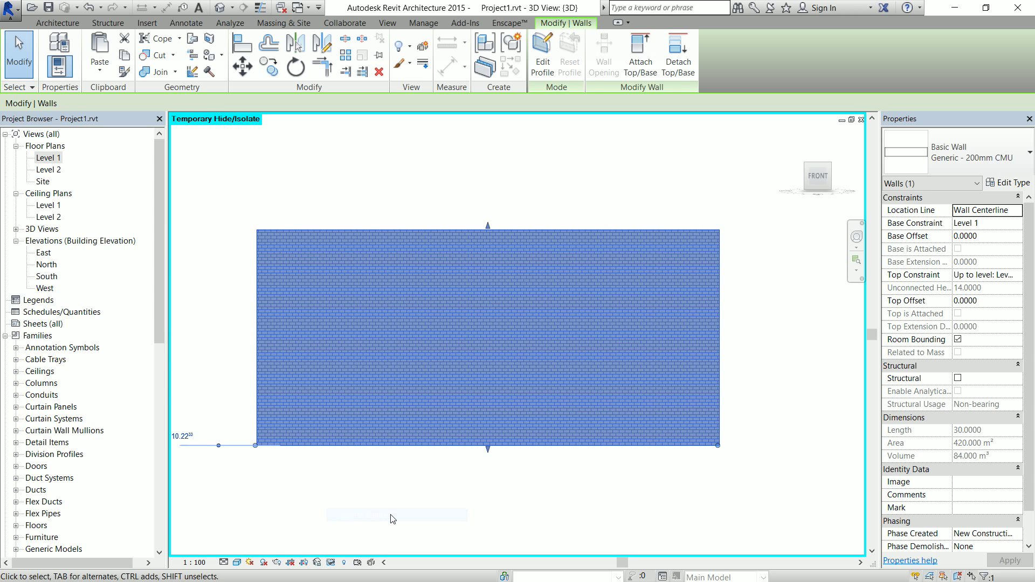
pyautogui.moveTo(495, 438); pyautogui.dragTo(522, 446, button='middle')
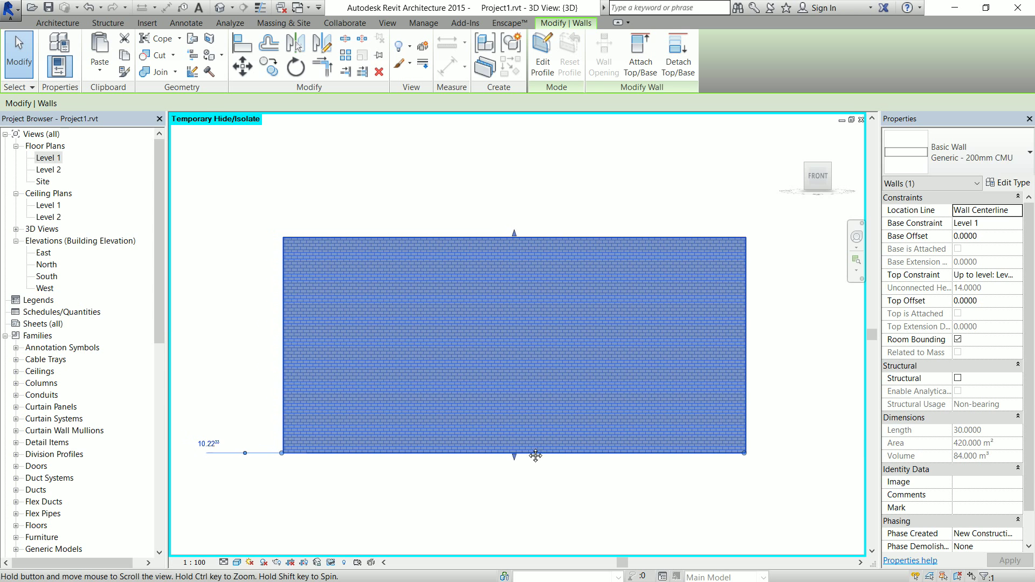
# Step: Enter Edit Profile and sketch five rectangular openings across the wall's top band
pyautogui.click(543, 68)
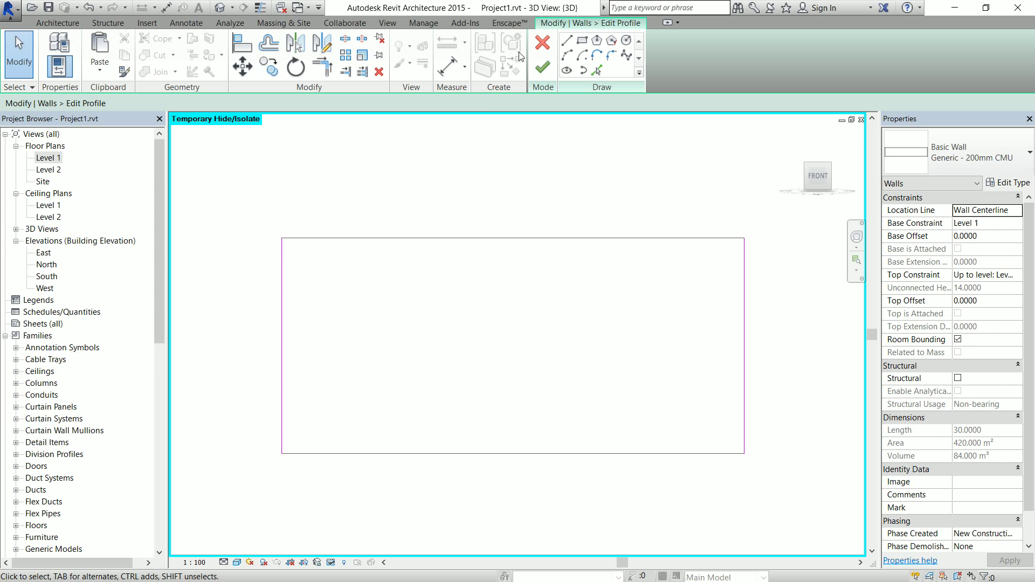
pyautogui.click(582, 42)
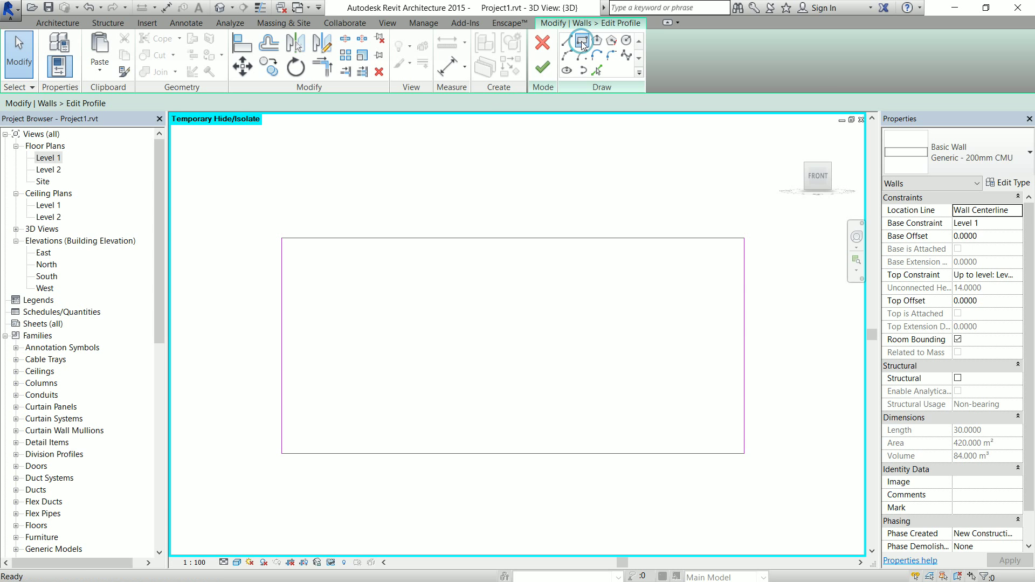
pyautogui.click(300, 259)
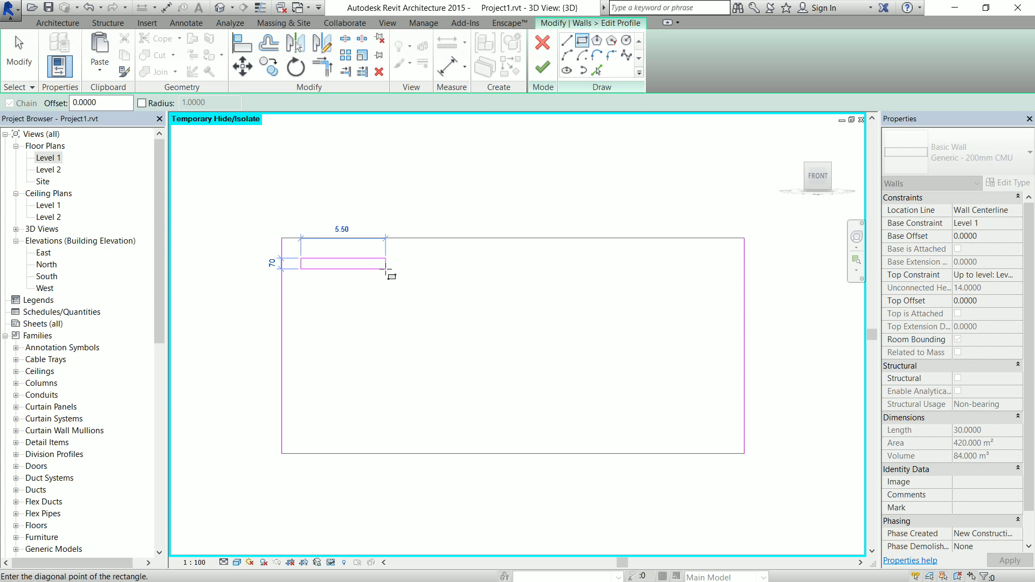
pyautogui.click(350, 265)
pyautogui.click(421, 266)
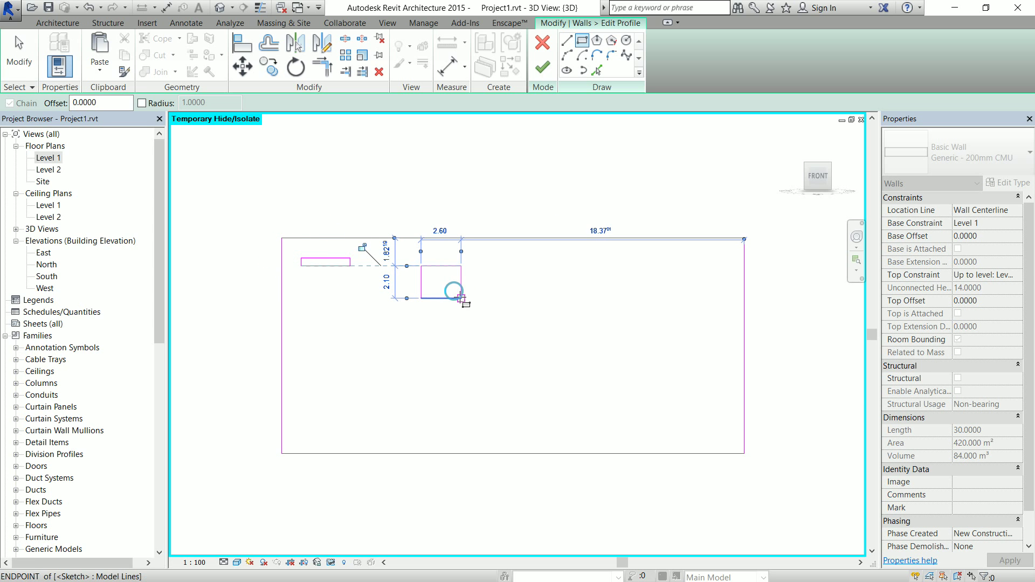
pyautogui.click(461, 298)
pyautogui.click(360, 292)
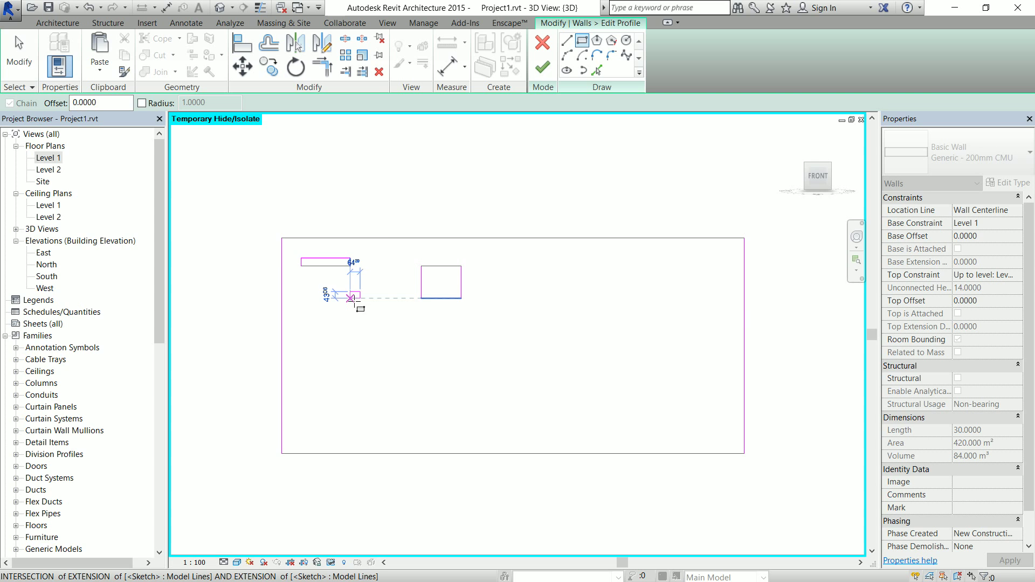
pyautogui.click(355, 303)
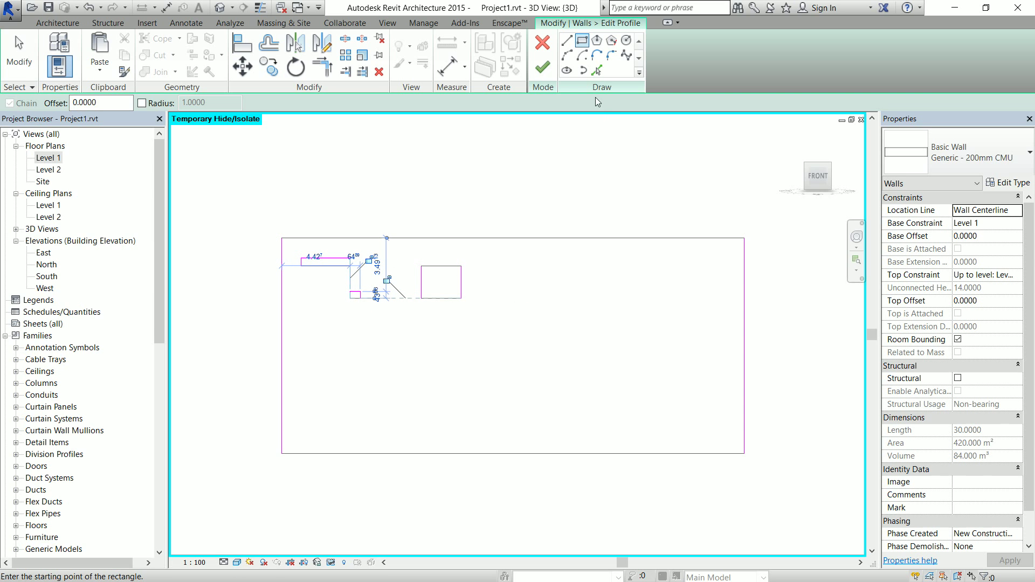
pyautogui.click(496, 298)
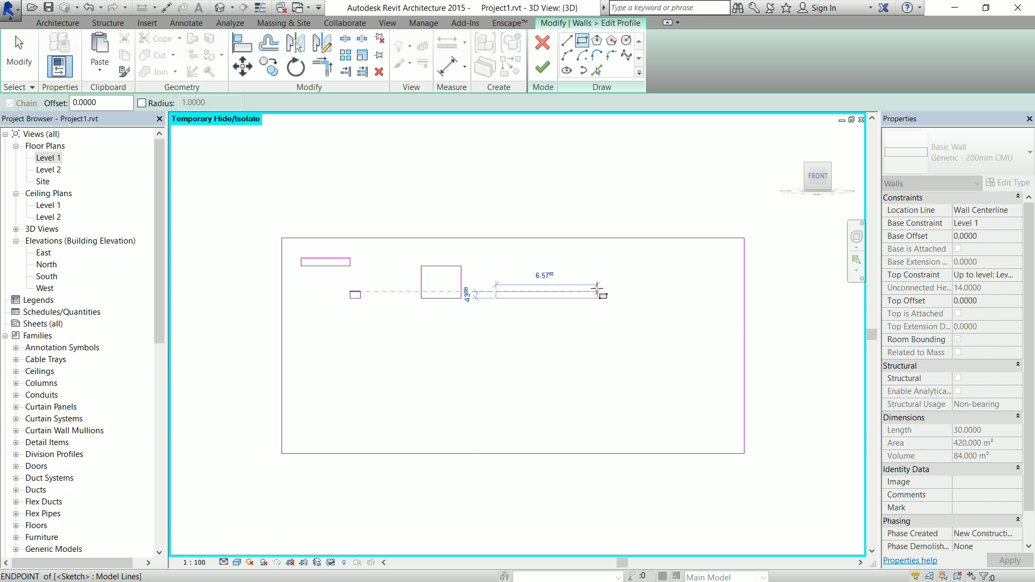
pyautogui.click(597, 291)
pyautogui.click(693, 266)
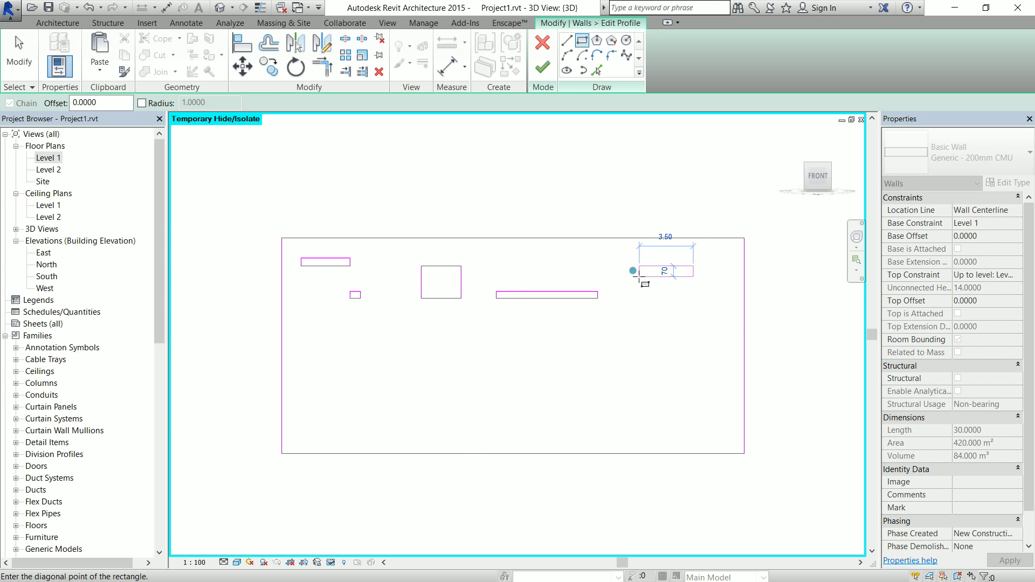
pyautogui.click(639, 276)
# Step: Sketch five more rectangular openings of varying sizes through the wall's middle
pyautogui.click(307, 319)
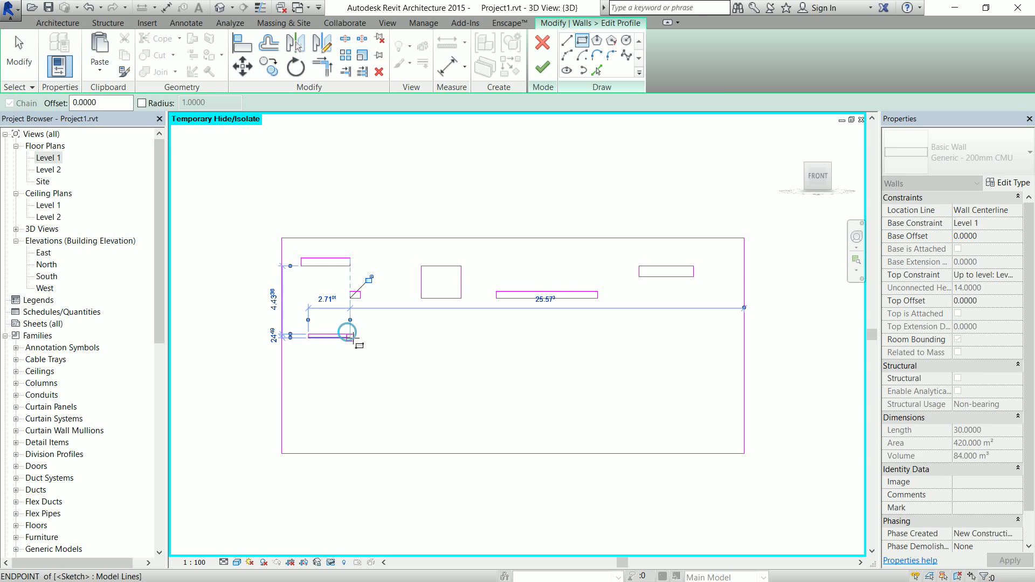
pyautogui.click(350, 338)
pyautogui.click(343, 351)
pyautogui.click(380, 360)
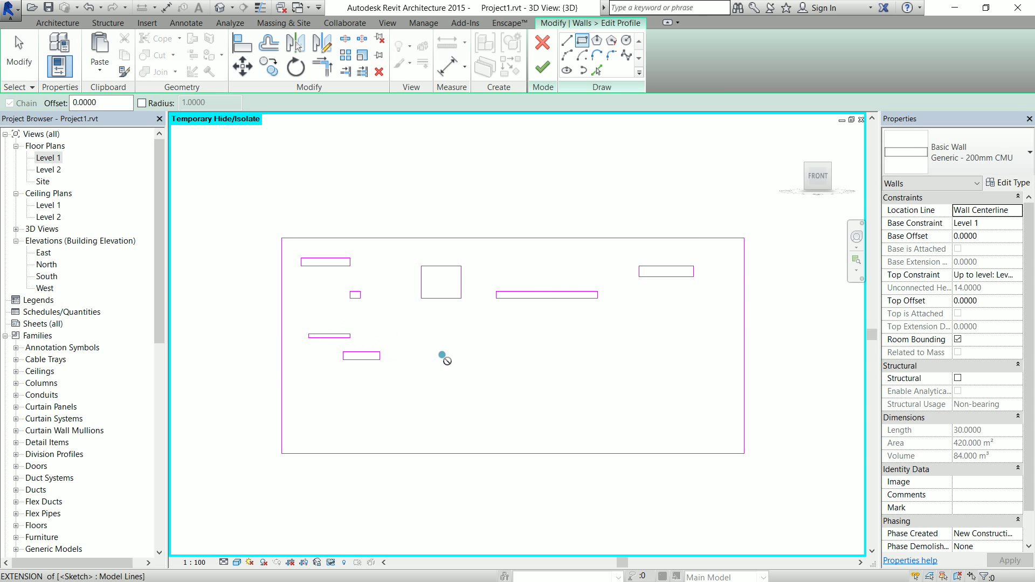
pyautogui.click(448, 351)
pyautogui.click(472, 360)
pyautogui.click(549, 360)
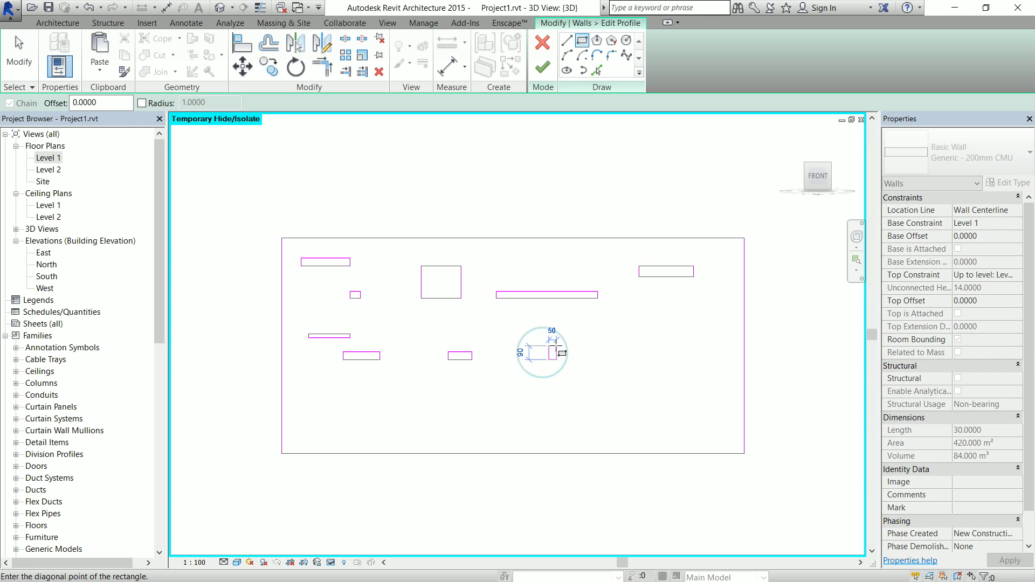
pyautogui.click(557, 345)
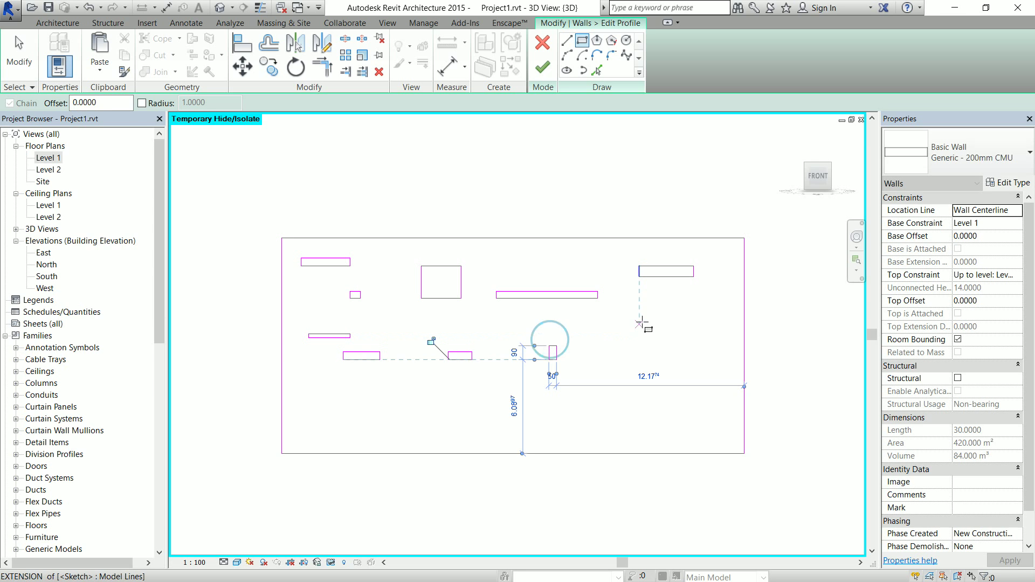
pyautogui.click(634, 353)
pyautogui.click(587, 359)
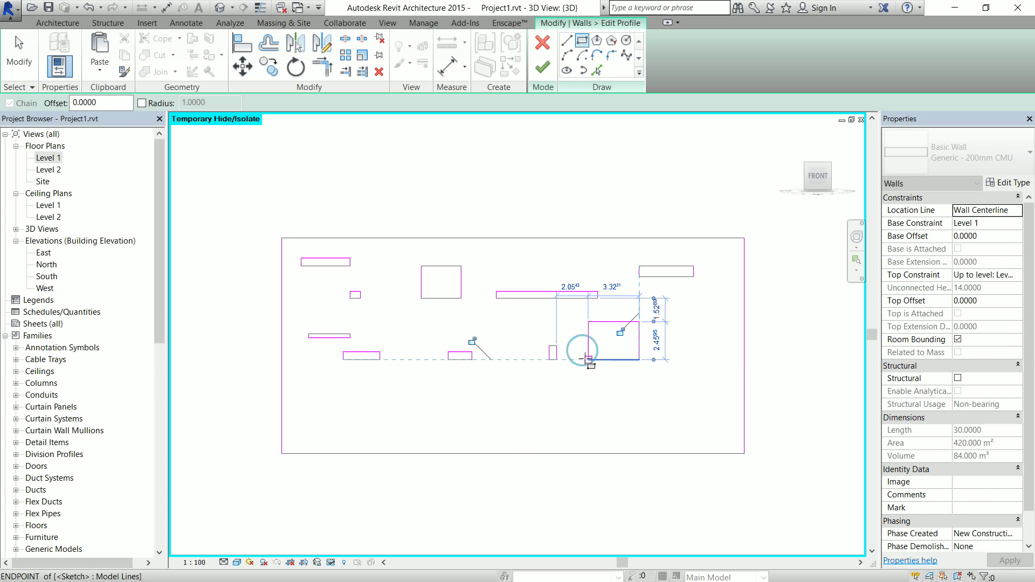
# Step: Add two small rectangular openings near the bottom-left and start a tall one at the base
pyautogui.click(300, 383)
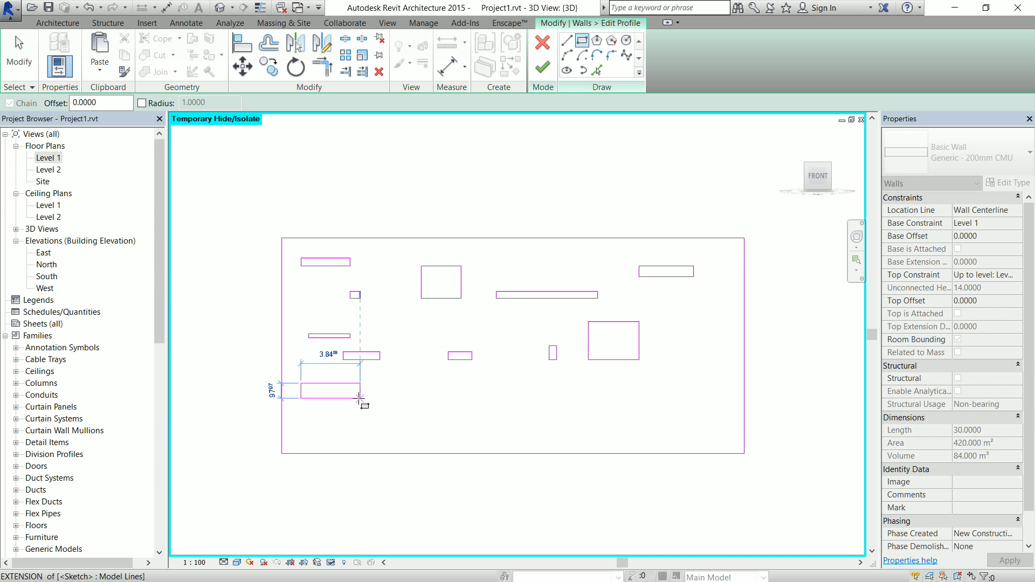
pyautogui.click(350, 392)
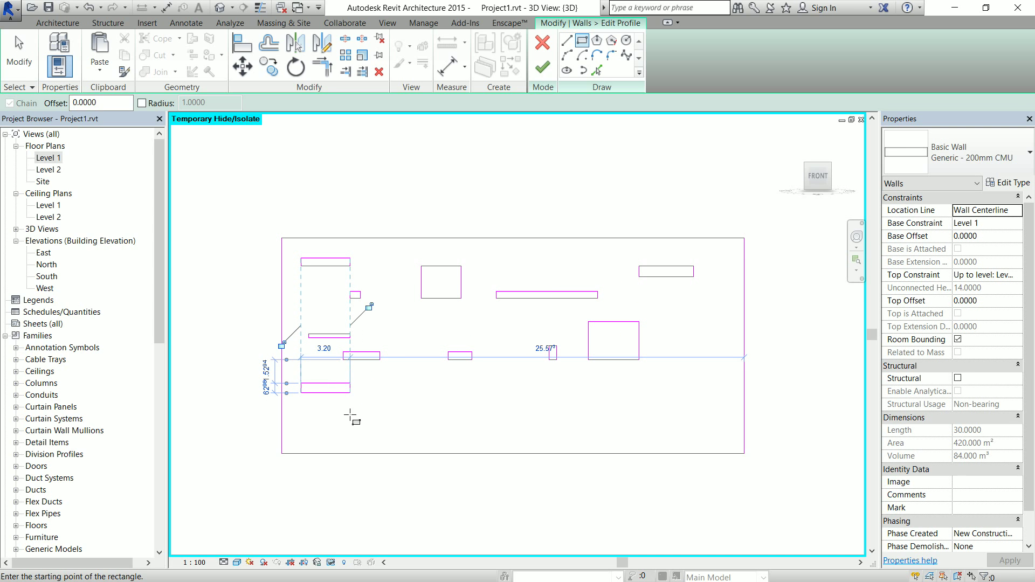
pyautogui.click(386, 392)
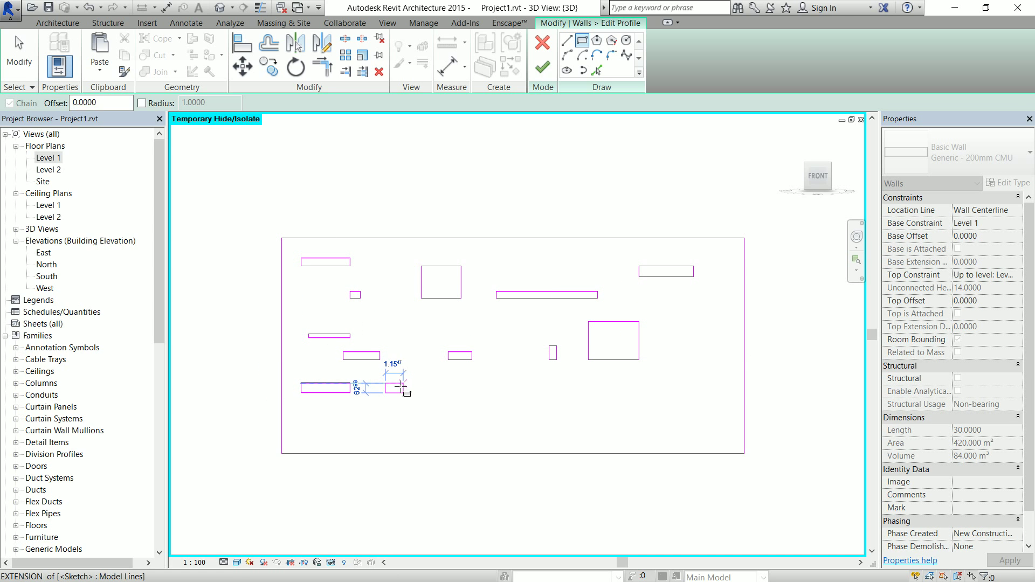
pyautogui.click(400, 384)
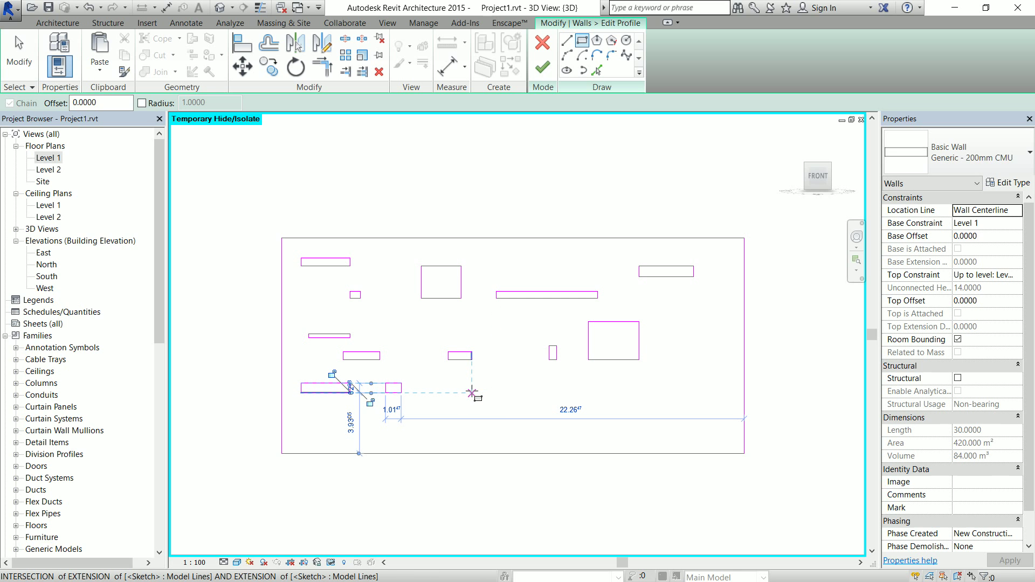
pyautogui.click(427, 393)
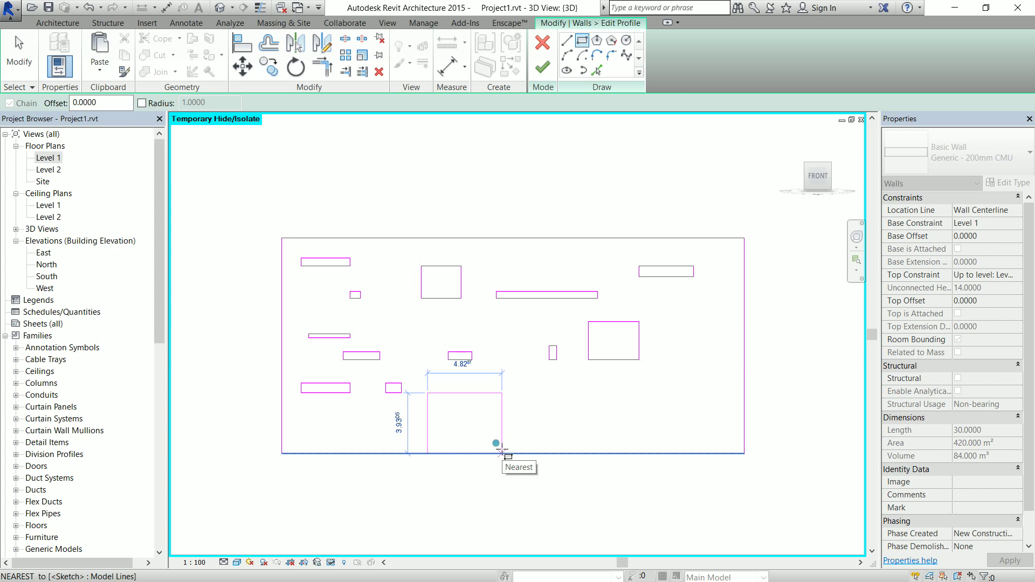
# Step: Complete the large rectangular opening at the wall's base, dismissing the overlapping-lines warning
pyautogui.click(502, 451)
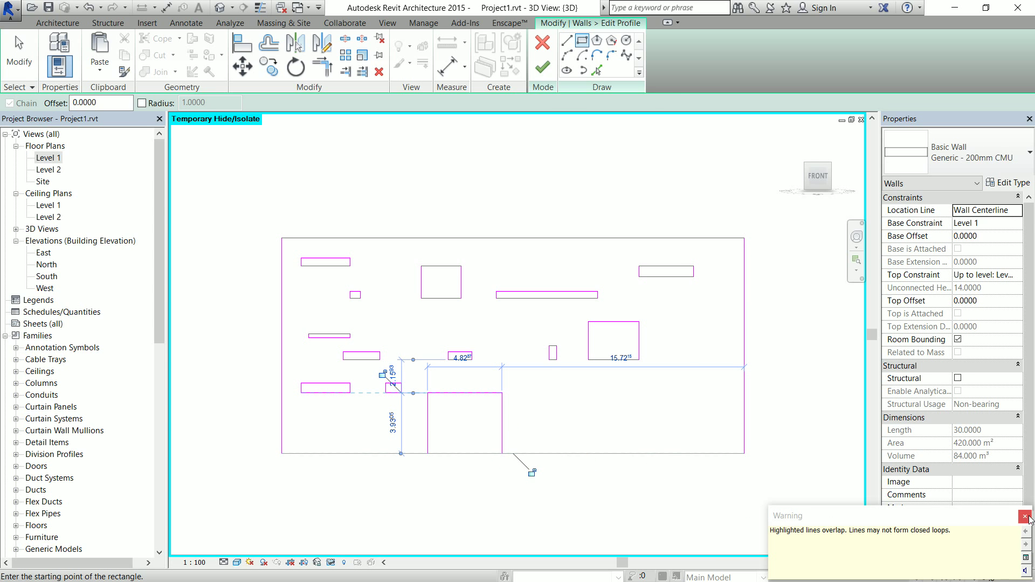
pyautogui.click(1025, 517)
pyautogui.scroll(3, 469, 453)
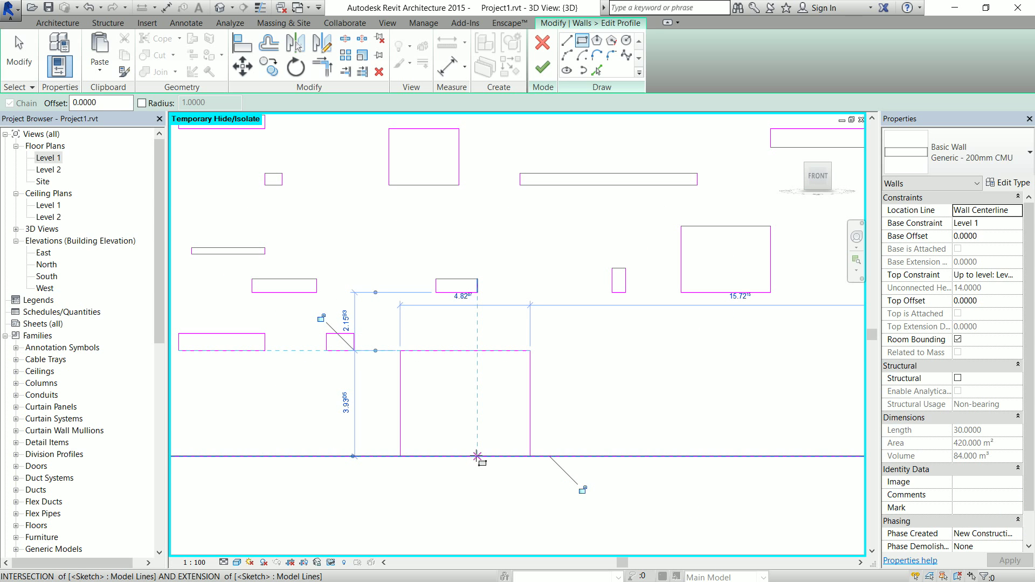
pyautogui.scroll(-4, 476, 455)
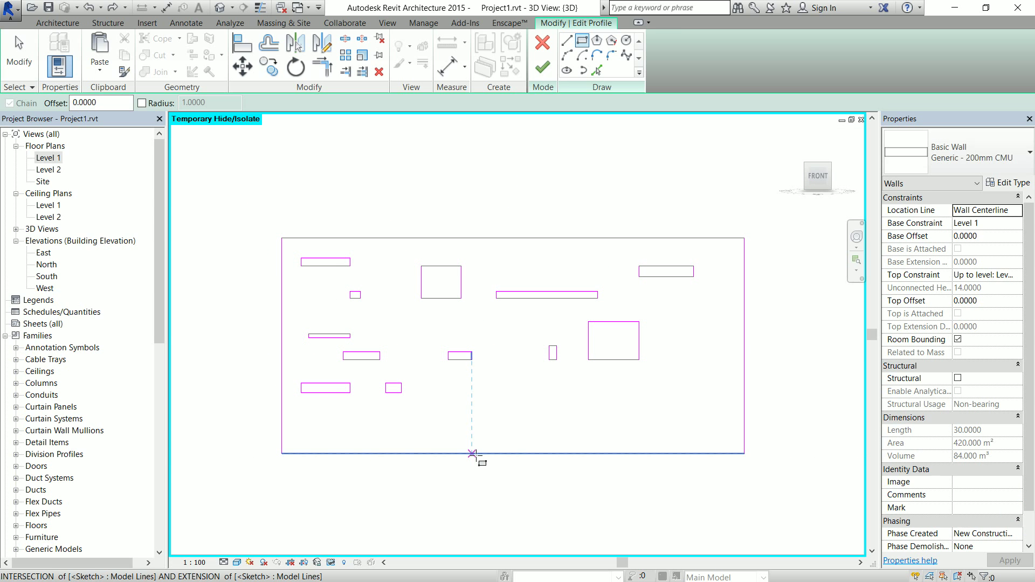
pyautogui.click(421, 398)
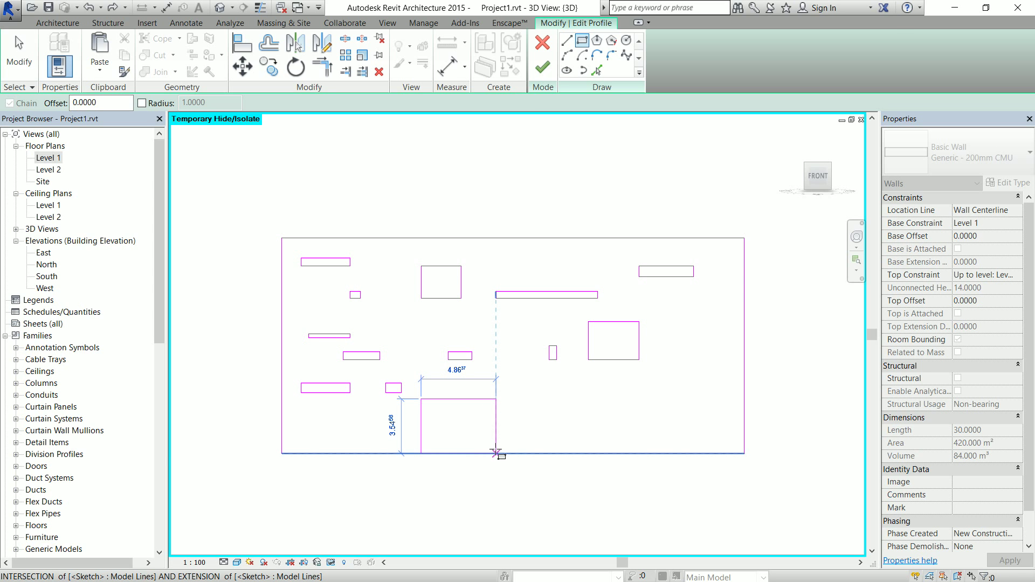
pyautogui.scroll(3, 496, 453)
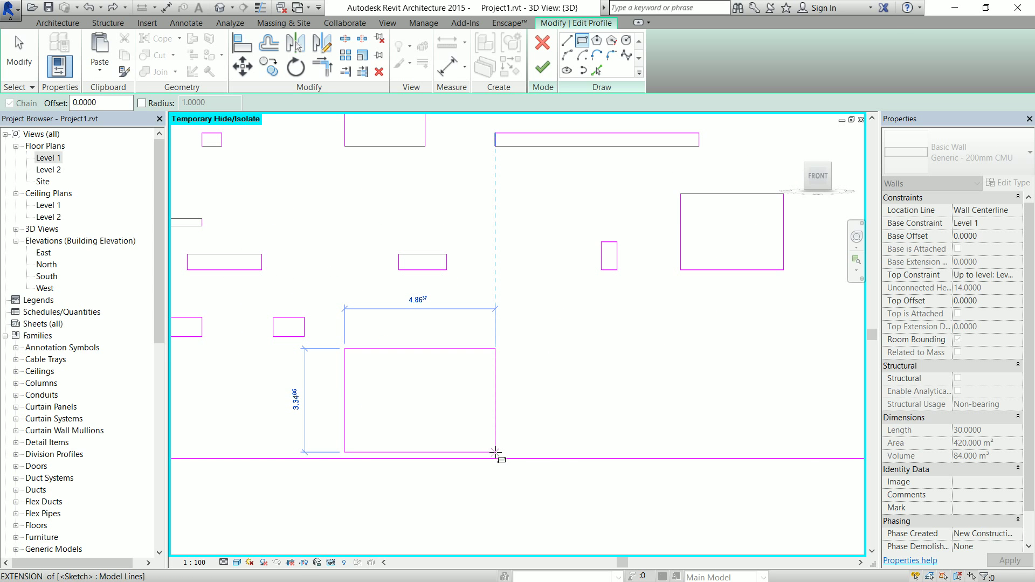
pyautogui.scroll(2, 496, 452)
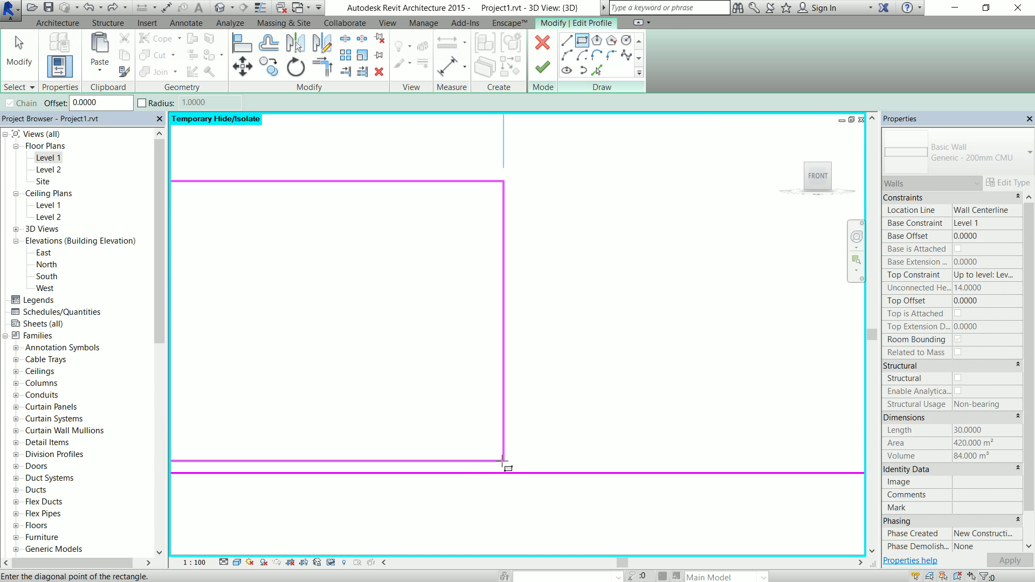
pyautogui.click(502, 462)
pyautogui.scroll(-5, 527, 416)
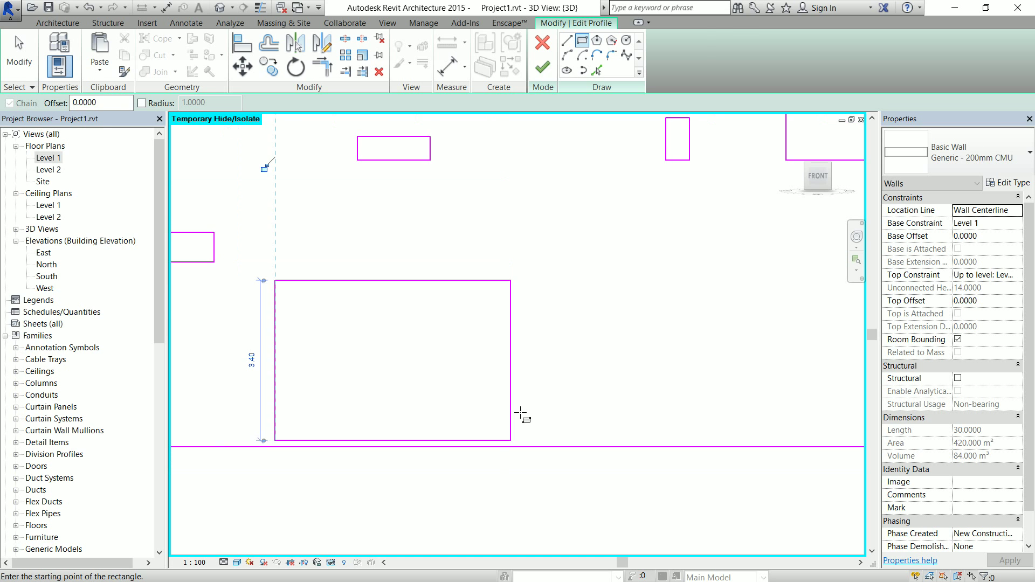
# Step: Sketch another small rectangular opening in the wall profile
pyautogui.click(486, 358)
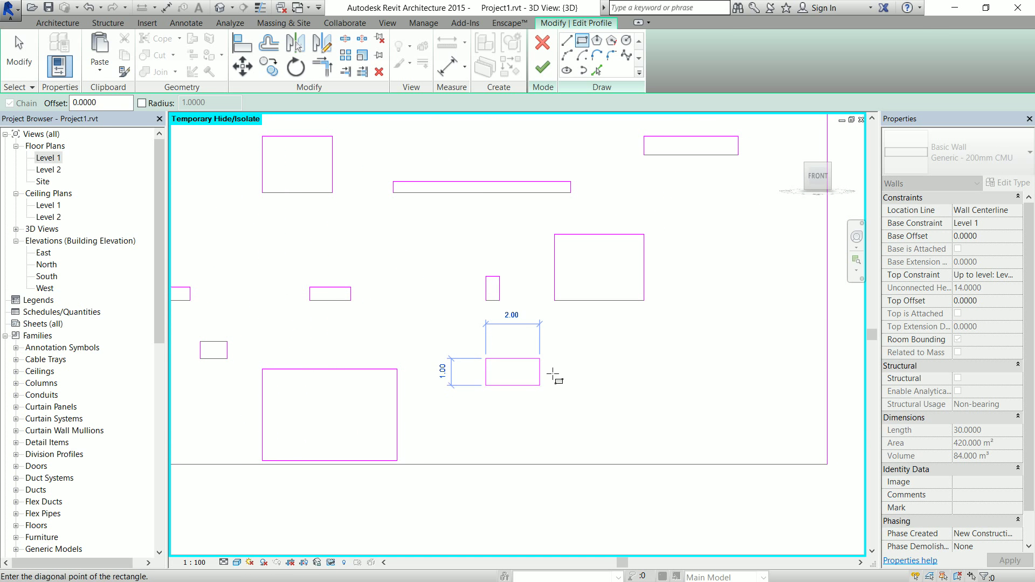
pyautogui.click(690, 368)
pyautogui.scroll(-4, 647, 415)
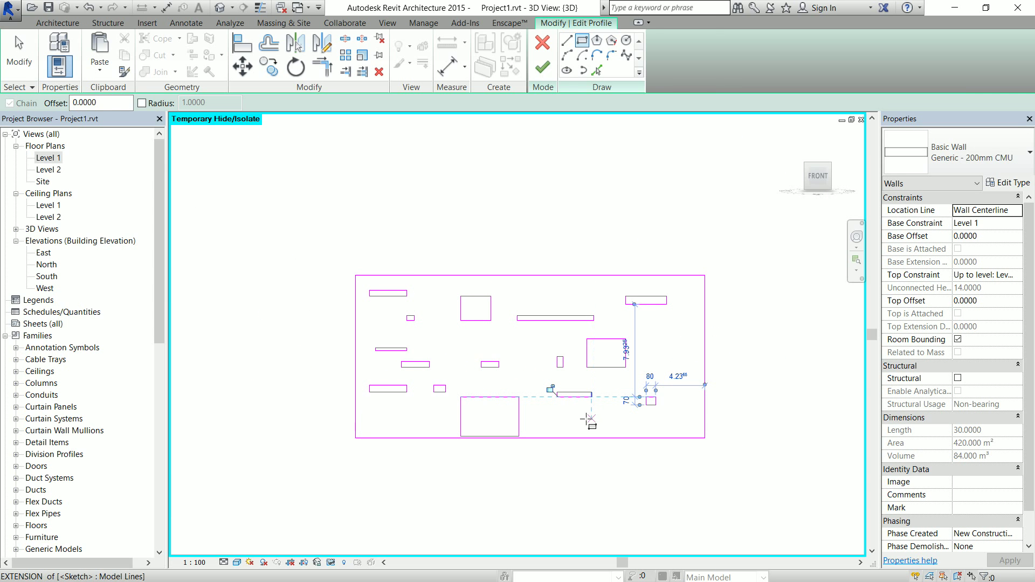
pyautogui.press('Escape')
pyautogui.click(415, 422)
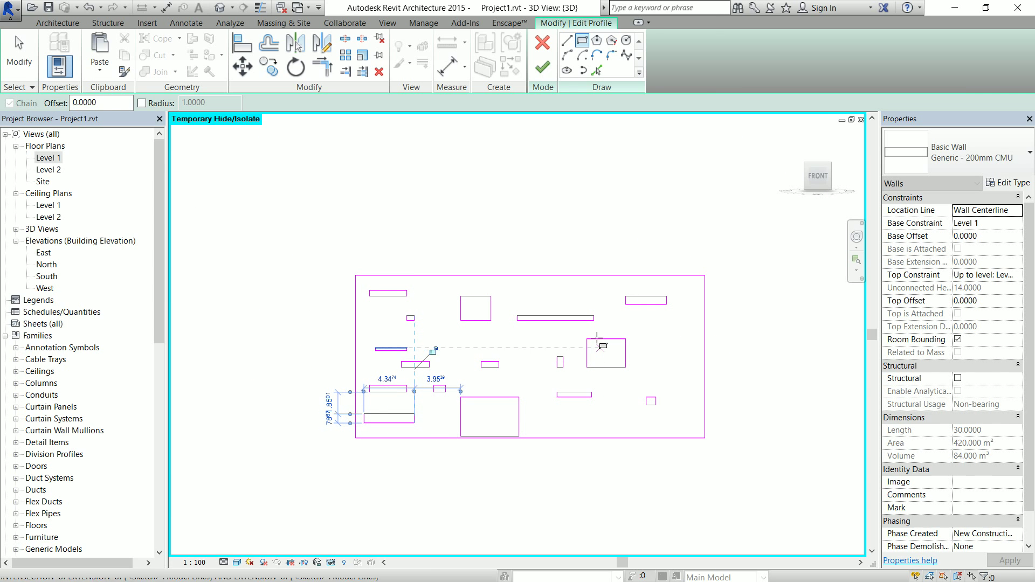
# Step: Finish the profile edit past the error, reducing the wall area to 371.355 m²
pyautogui.click(531, 306)
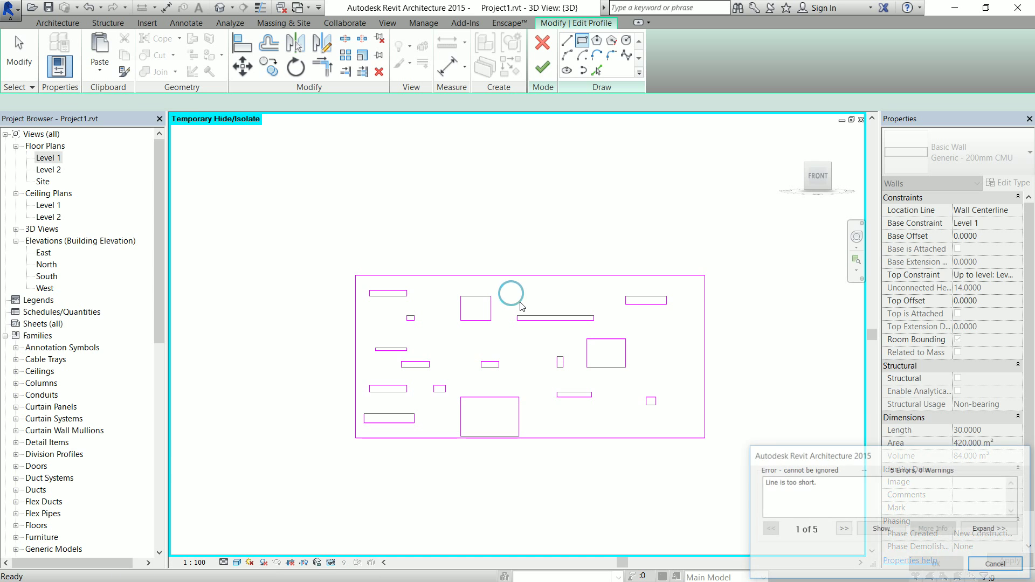
pyautogui.click(976, 562)
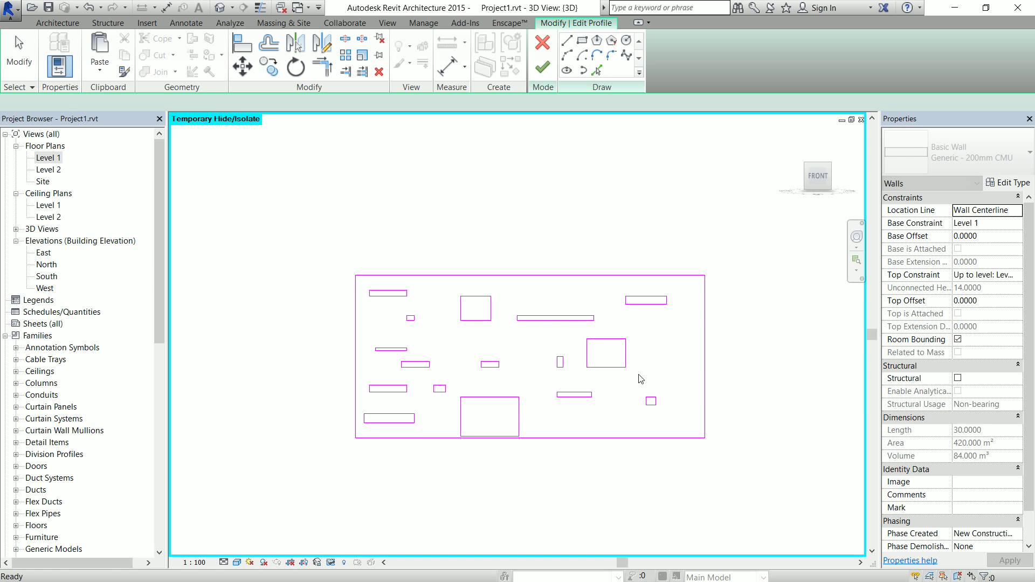
pyautogui.scroll(2, 528, 314)
pyautogui.moveTo(529, 313)
pyautogui.mouseDown(button='middle')
pyautogui.moveTo(555, 293)
pyautogui.moveTo(552, 272)
pyautogui.mouseUp(button='middle')
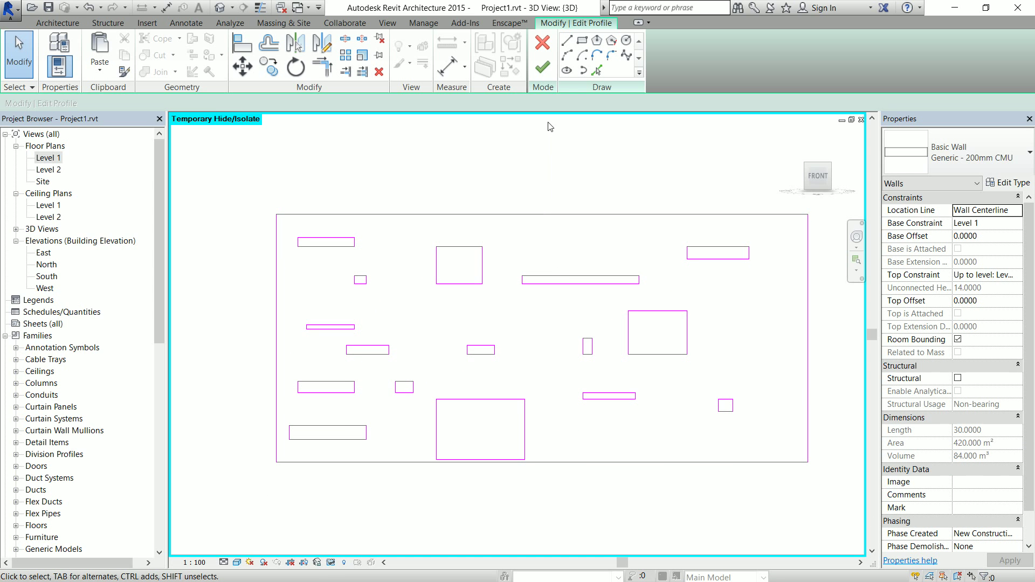
pyautogui.click(543, 67)
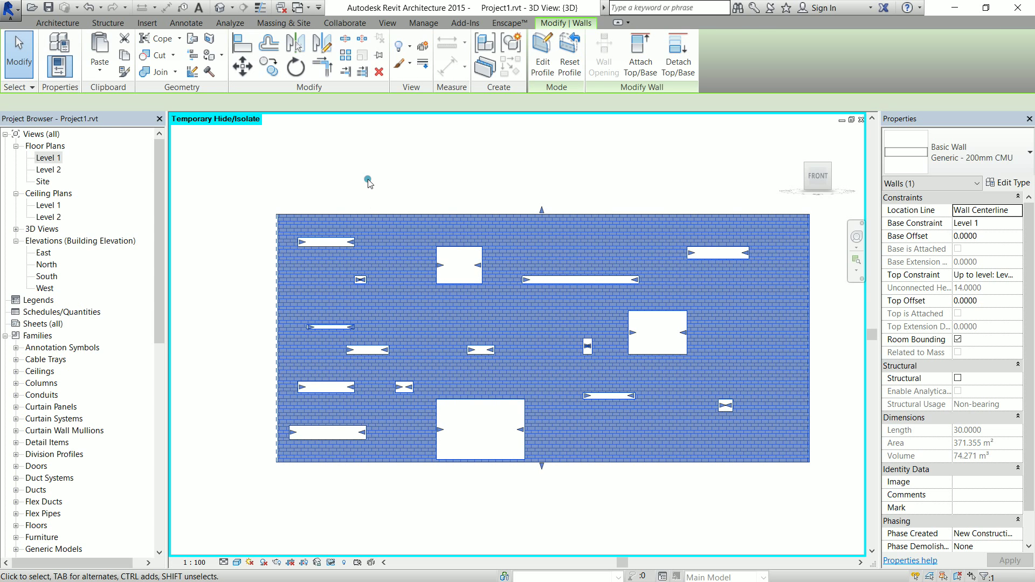
# Step: Deselect the wall and orbit the 3D view to show the openings' depth
pyautogui.click(366, 179)
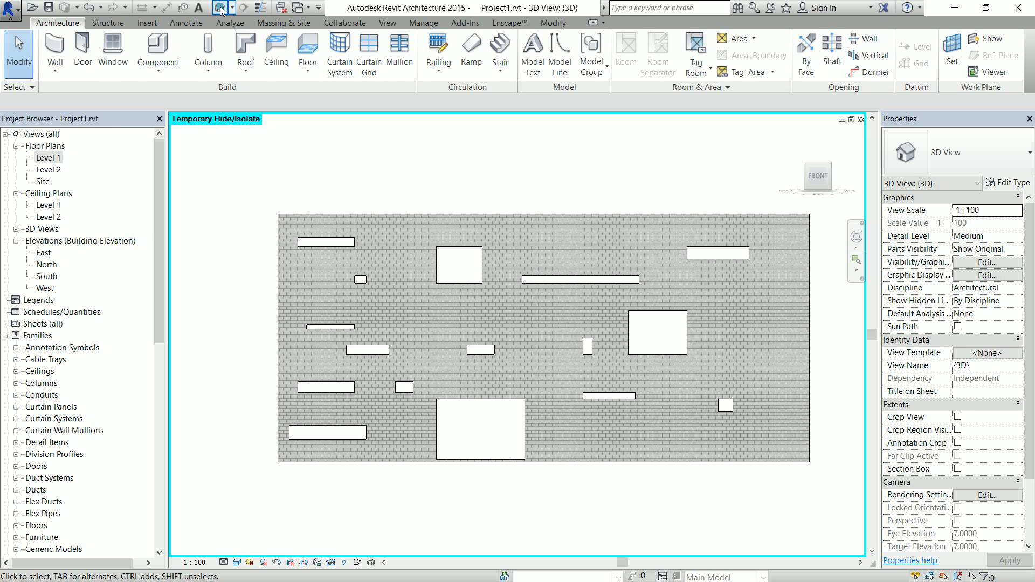
pyautogui.keyDown('shift'); pyautogui.moveTo(545, 397); pyautogui.dragTo(661, 455, button='middle'); pyautogui.keyUp('shift')
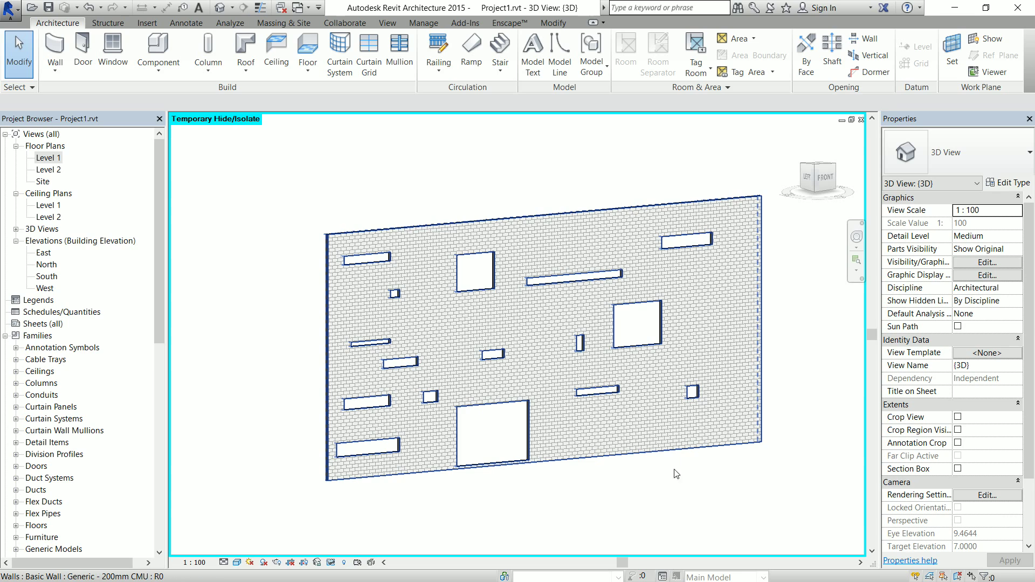
# Step: View the King Abdullah Financial District street photo in Google Earth Pro, then minimize it
pyautogui.press('super')
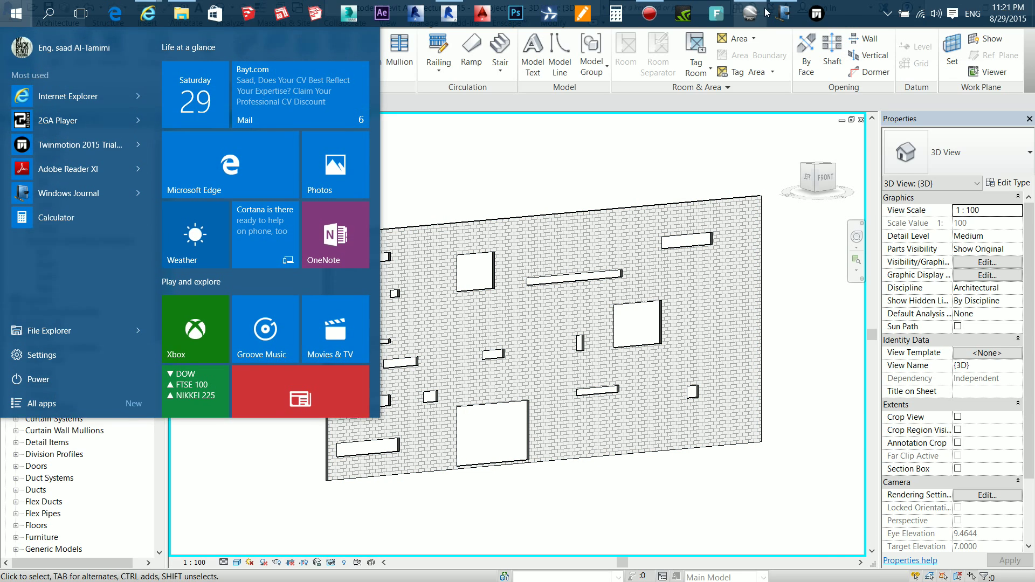
pyautogui.click(753, 18)
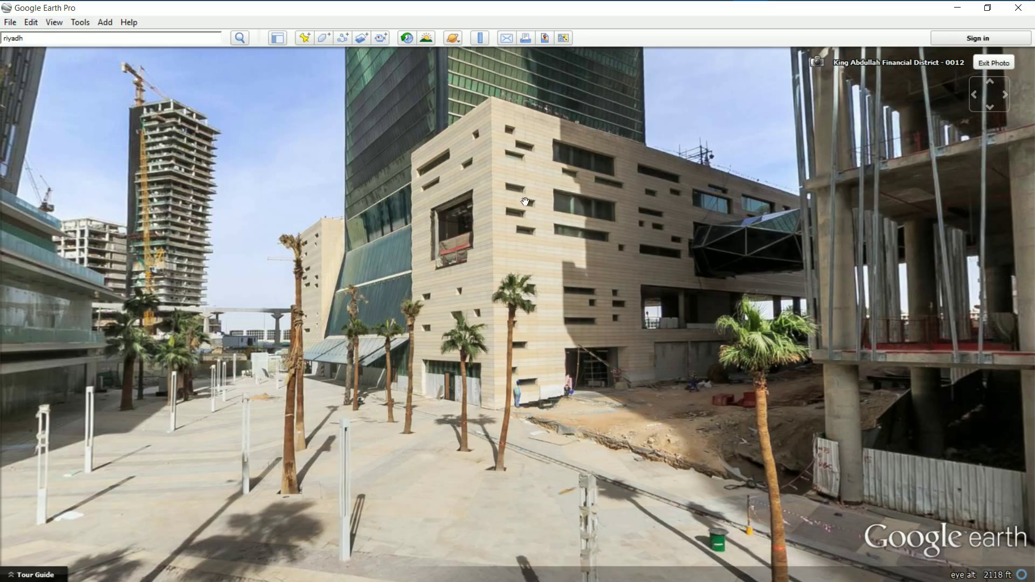
pyautogui.click(957, 12)
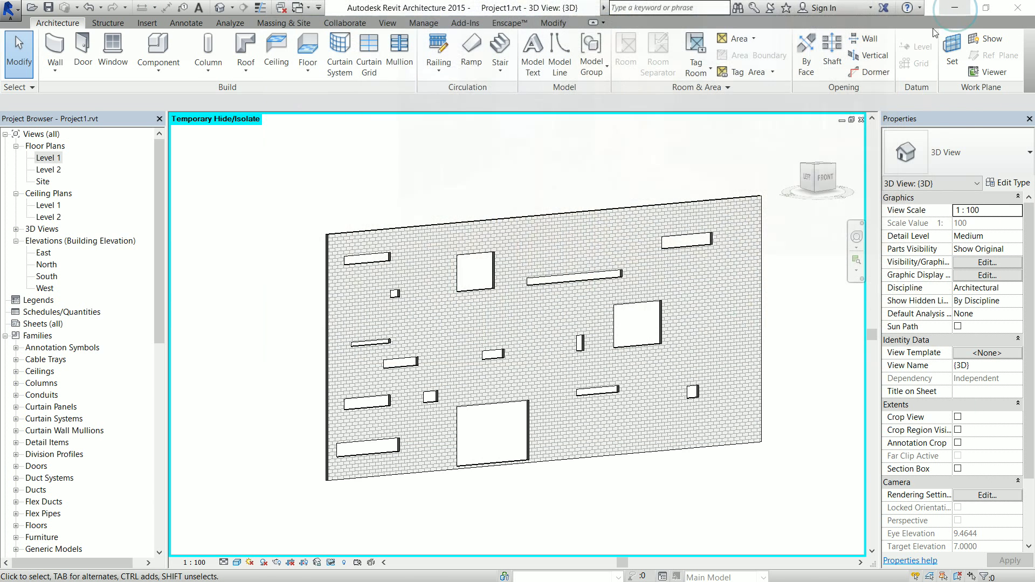
# Step: Reopen the CMU wall's profile and sketch an elliptical opening near the wall top
pyautogui.click(568, 217)
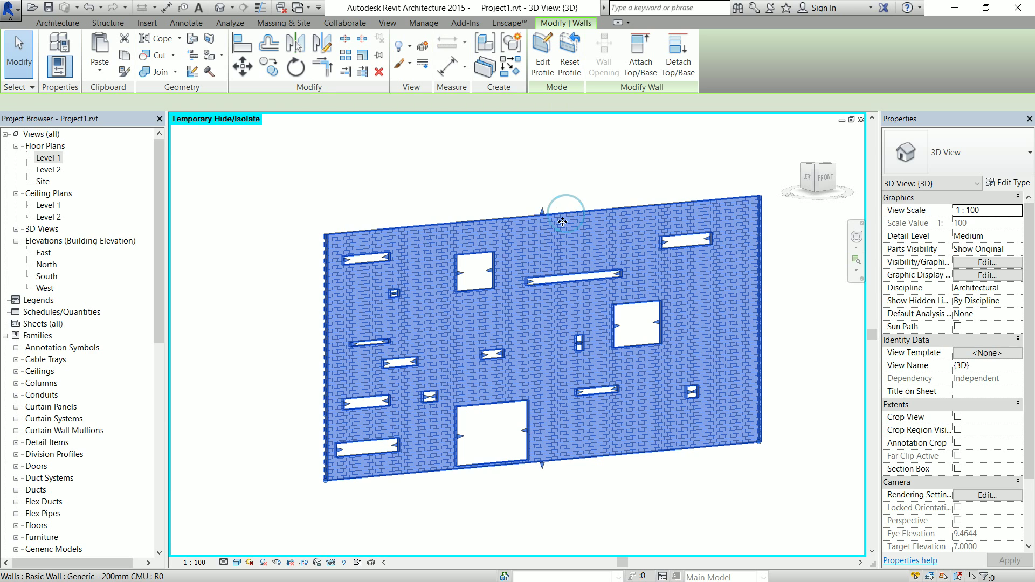
pyautogui.click(543, 65)
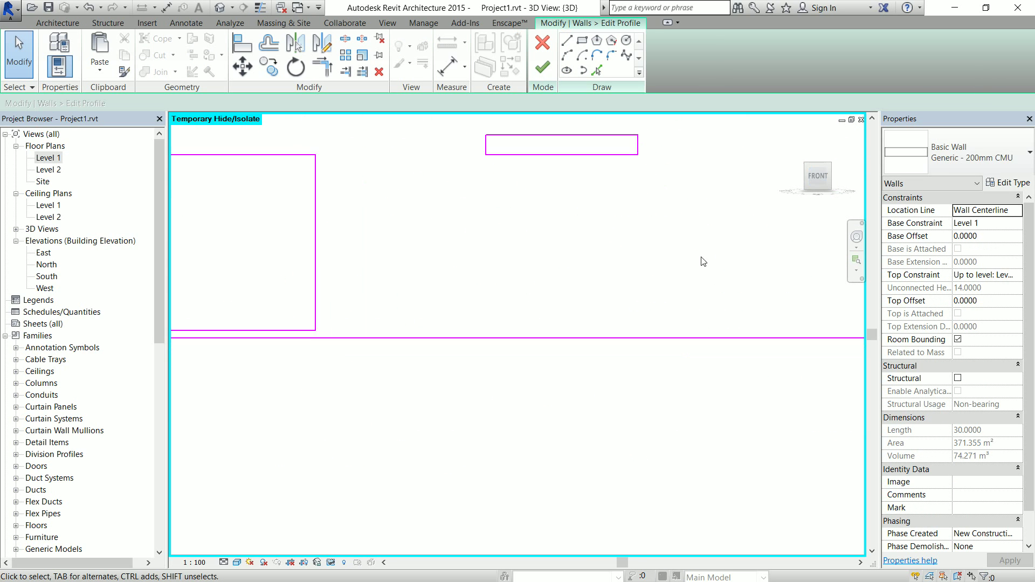
pyautogui.scroll(-6, 703, 261)
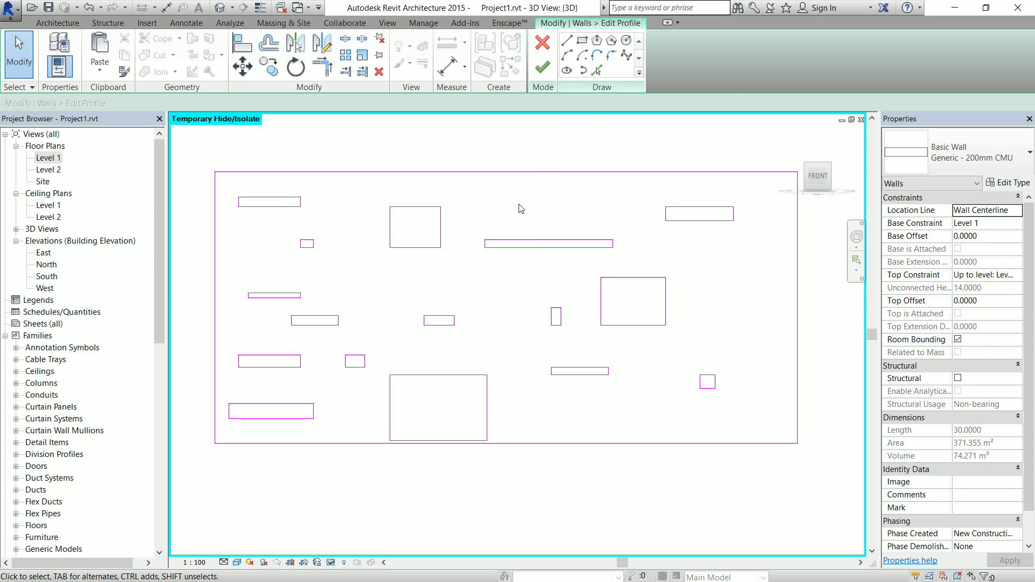
pyautogui.click(567, 70)
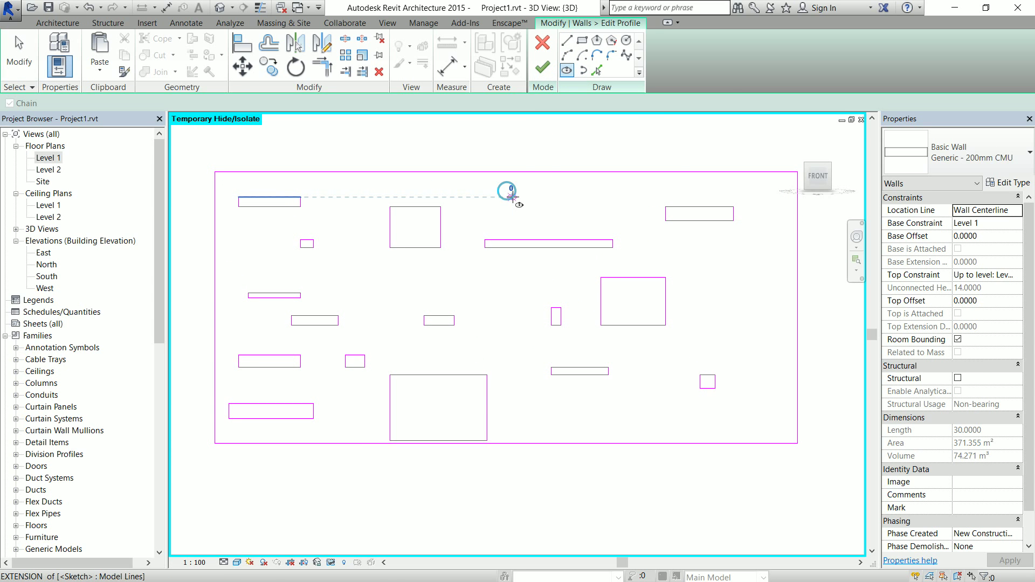
pyautogui.click(511, 198)
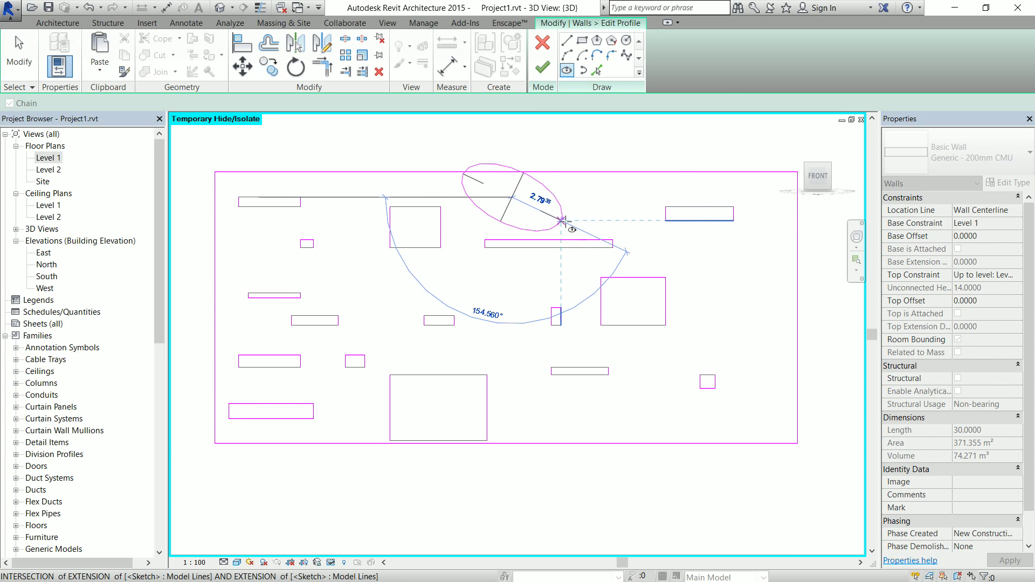
pyautogui.click(550, 189)
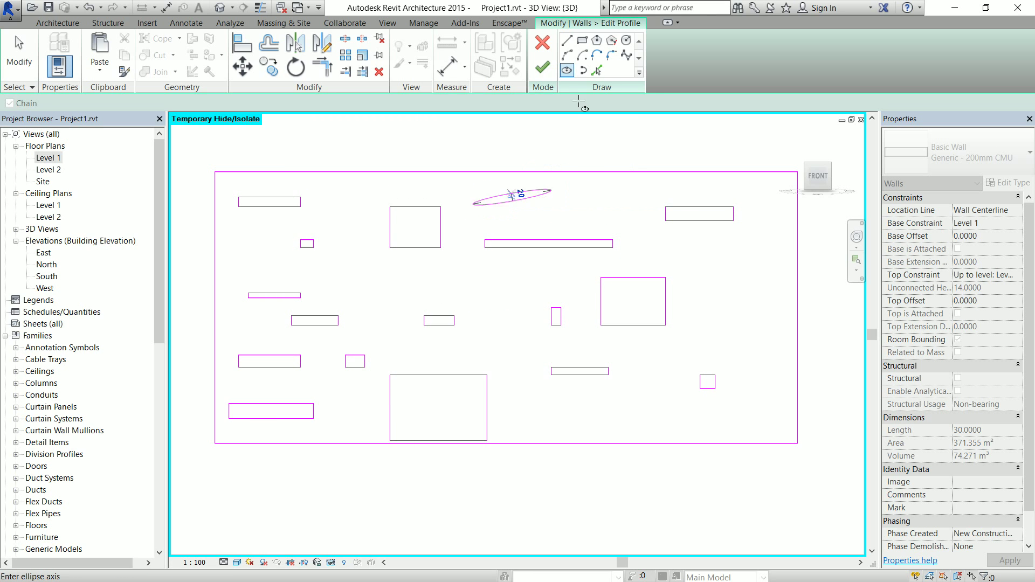
pyautogui.click(556, 183)
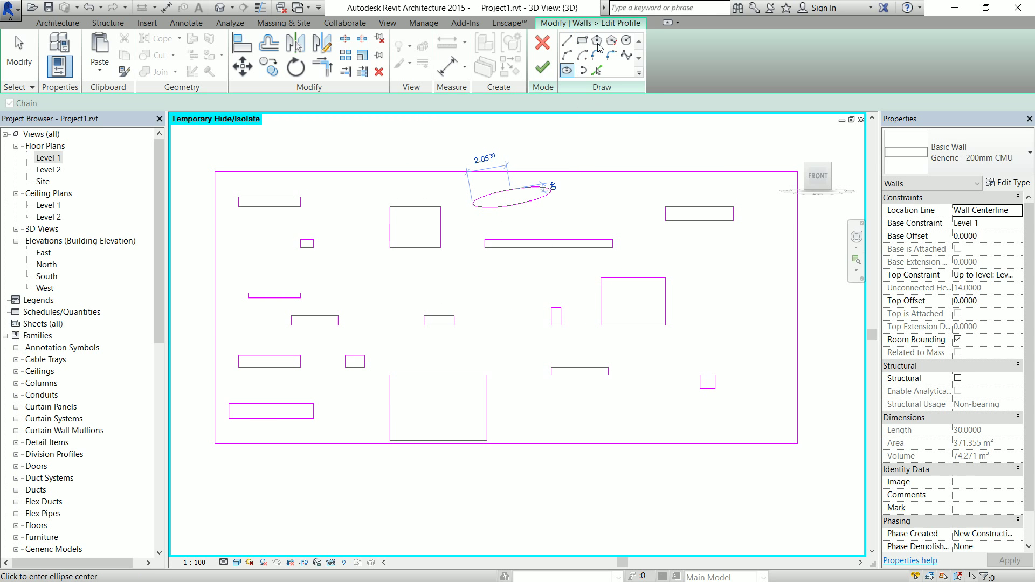
# Step: Add a six-sided polygon opening and a circular opening to the right
pyautogui.click(596, 40)
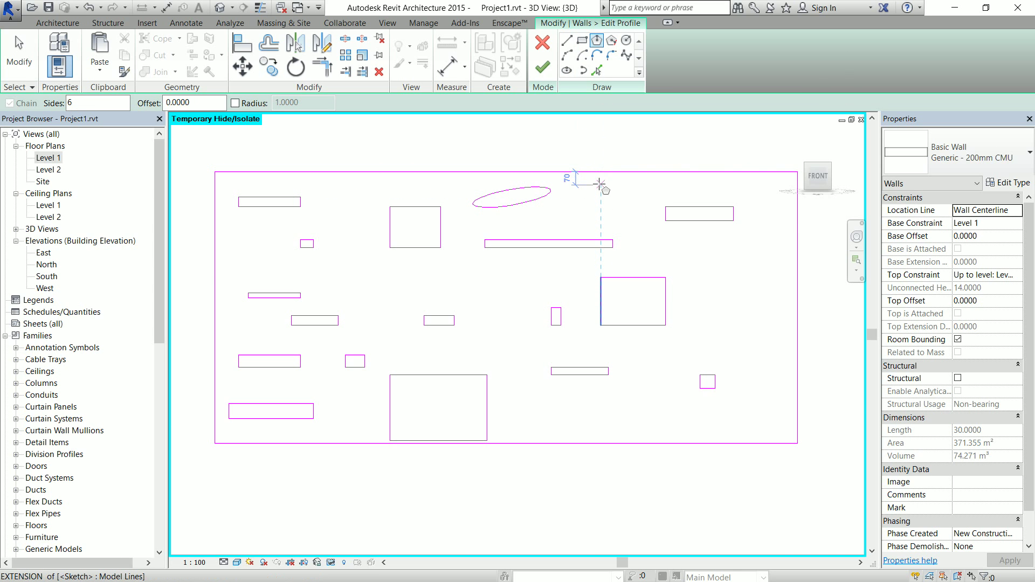
pyautogui.click(588, 198)
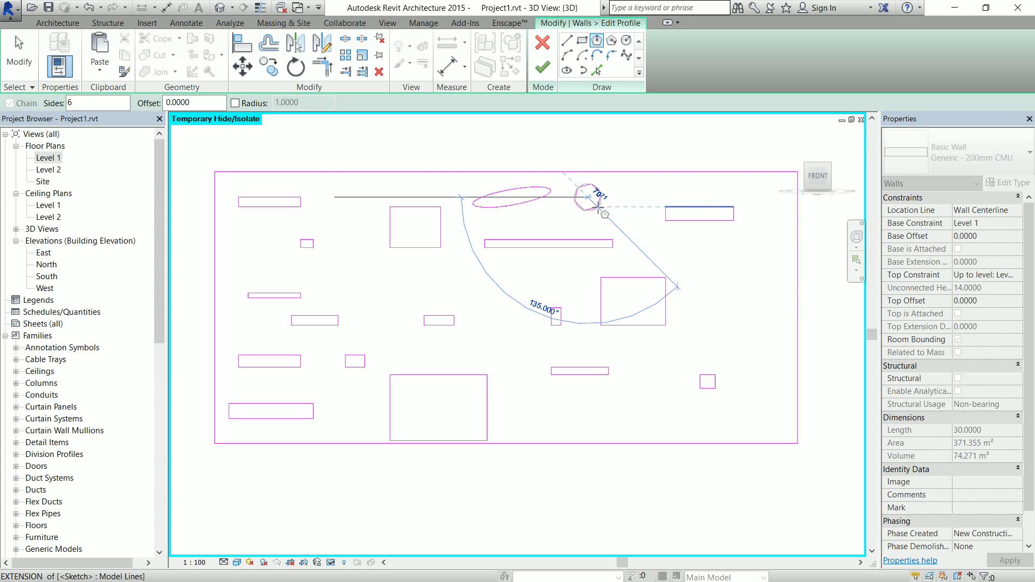
pyautogui.click(599, 211)
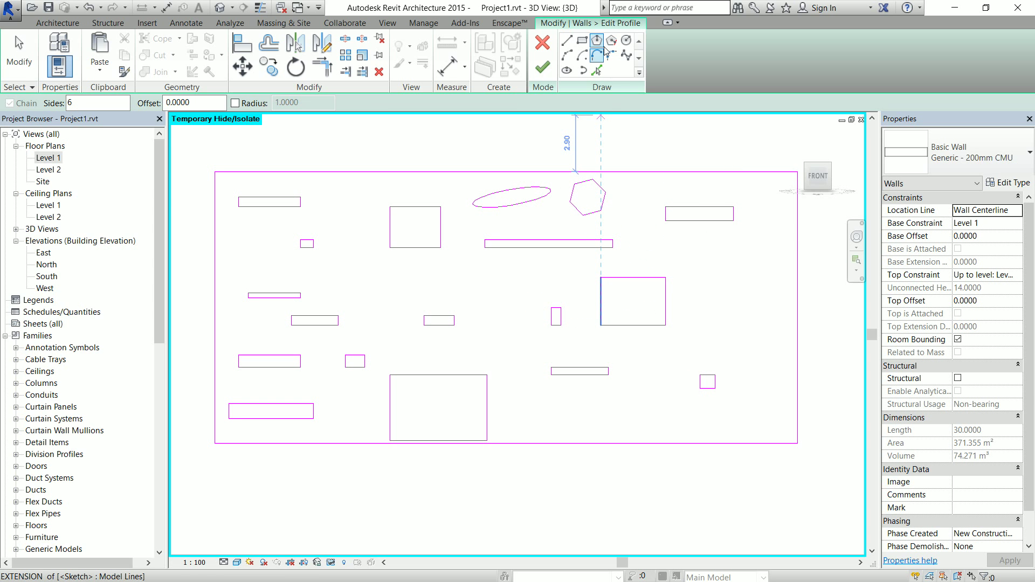
pyautogui.click(625, 41)
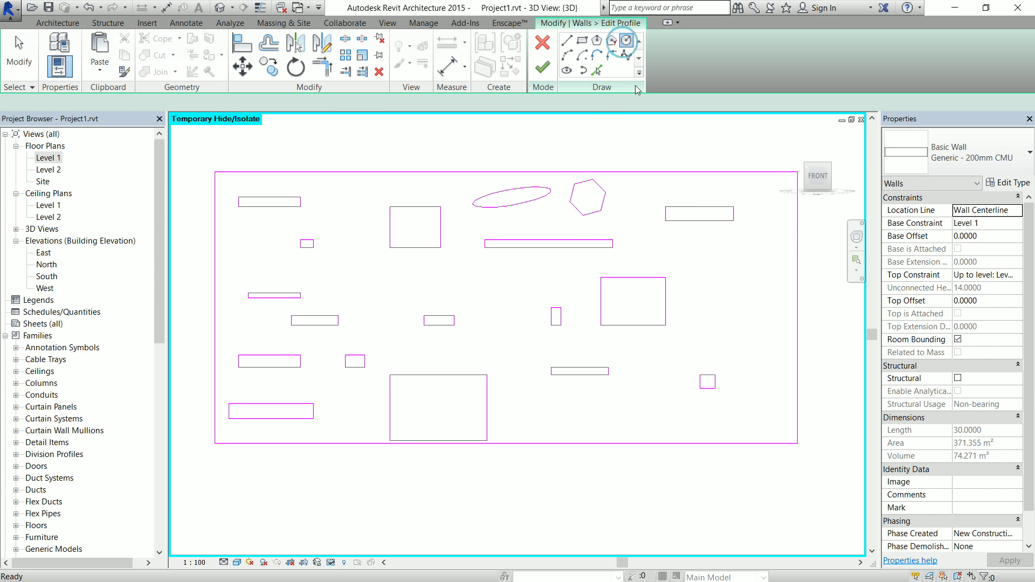
pyautogui.click(715, 259)
pyautogui.click(720, 239)
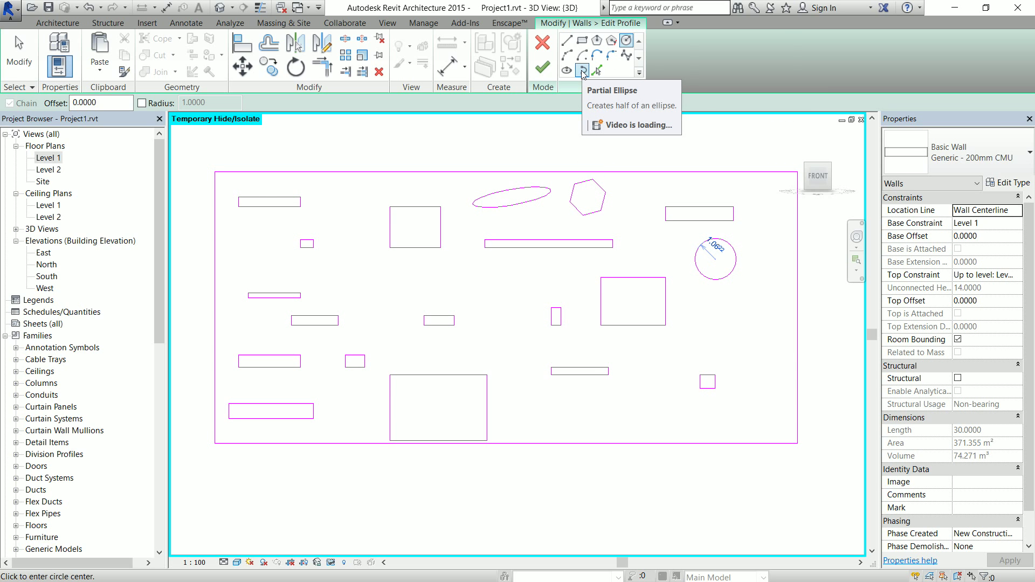
# Step: Round the profile's top-right corner with a 6.20 radius fillet arc
pyautogui.click(611, 56)
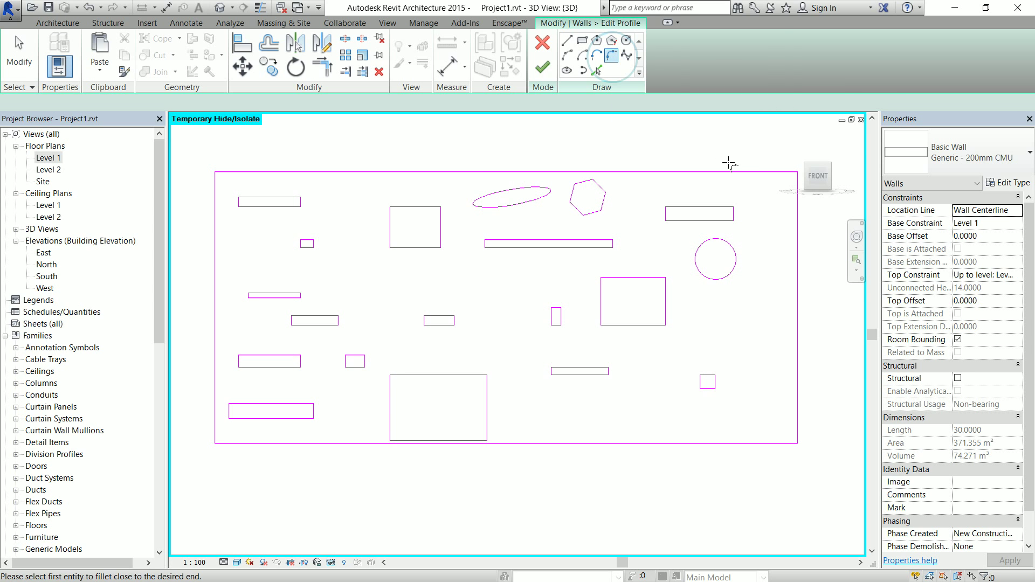
pyautogui.click(740, 172)
pyautogui.click(797, 225)
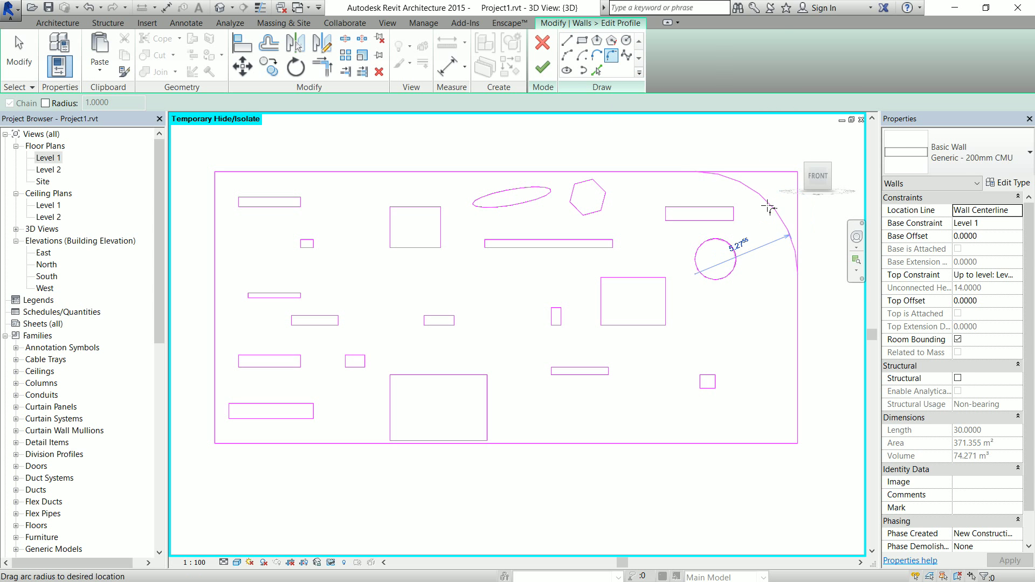
pyautogui.click(753, 198)
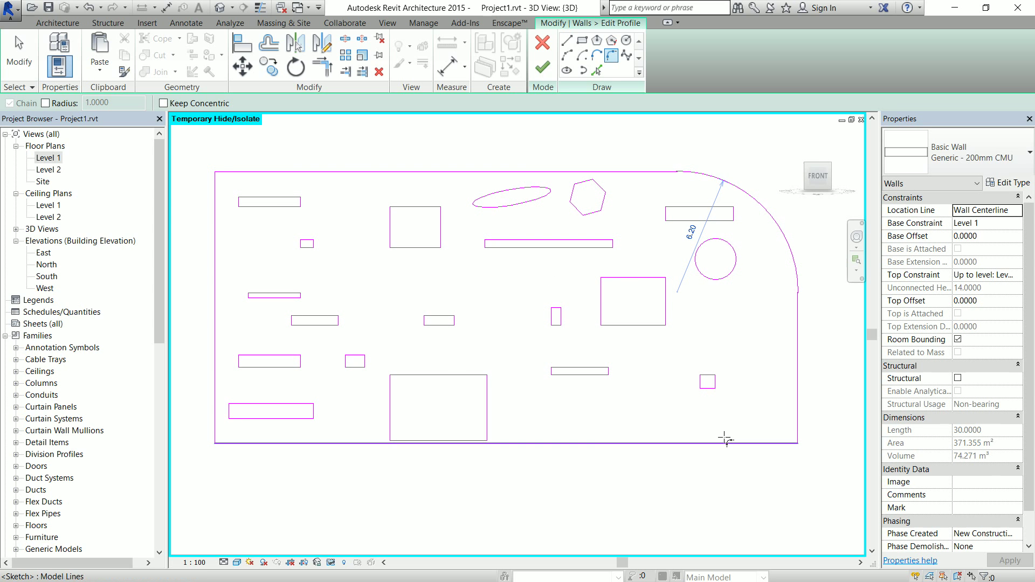
# Step: Draw a start-end-radius arc bulging outward from the profile's right edge
pyautogui.click(567, 55)
pyautogui.click(797, 316)
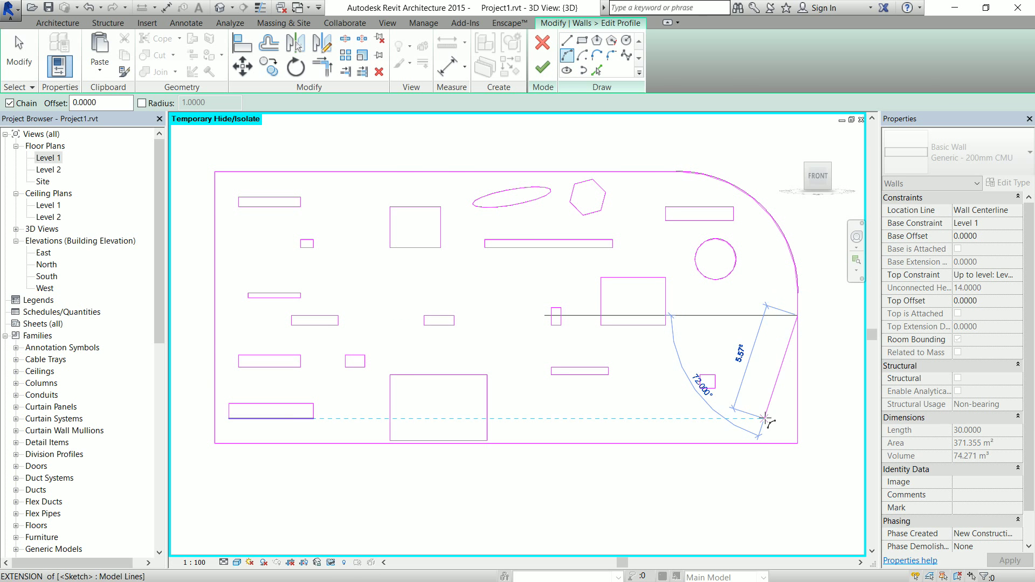
pyautogui.click(765, 417)
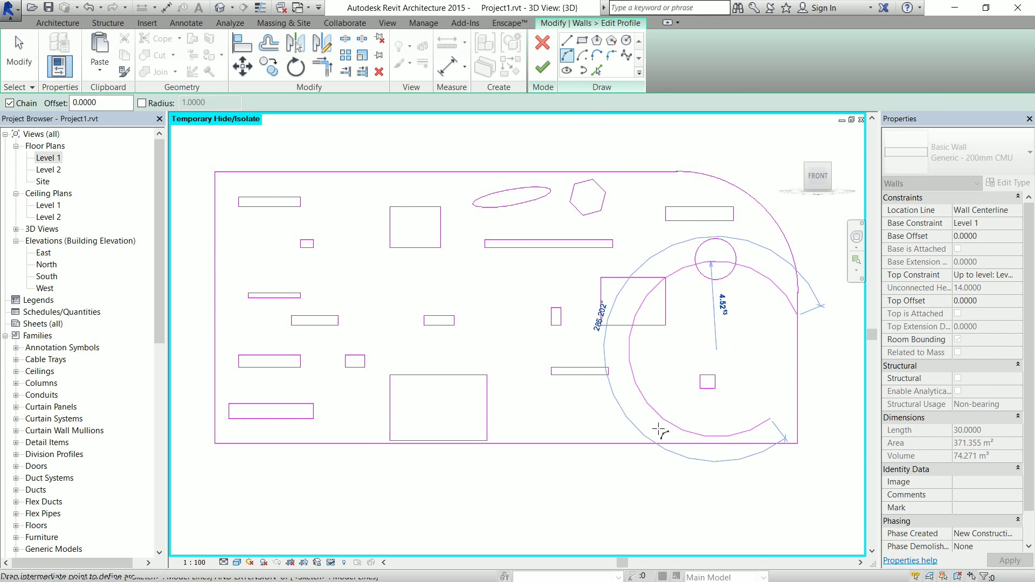
pyautogui.click(824, 388)
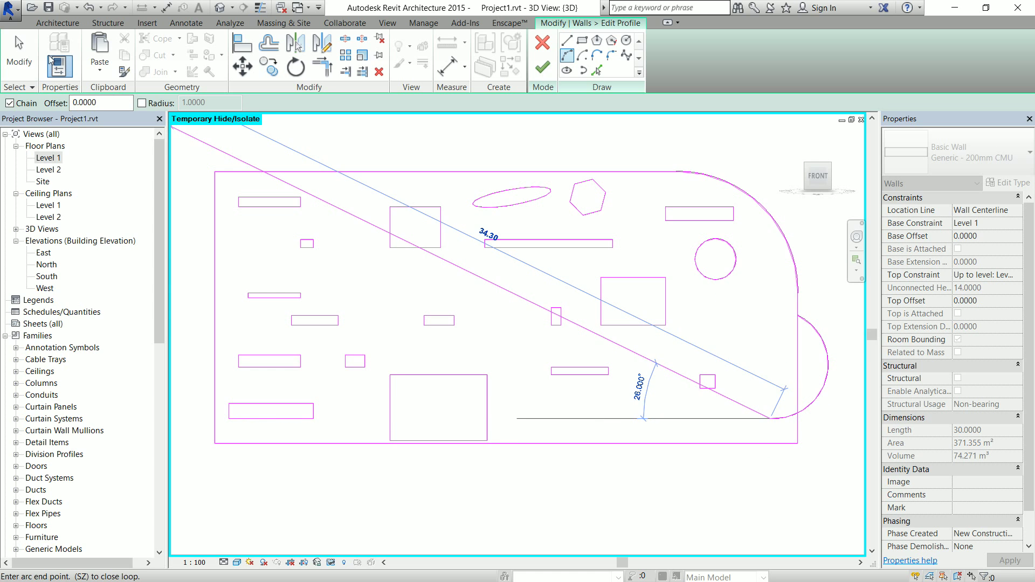
pyautogui.click(33, 60)
pyautogui.scroll(2, 726, 341)
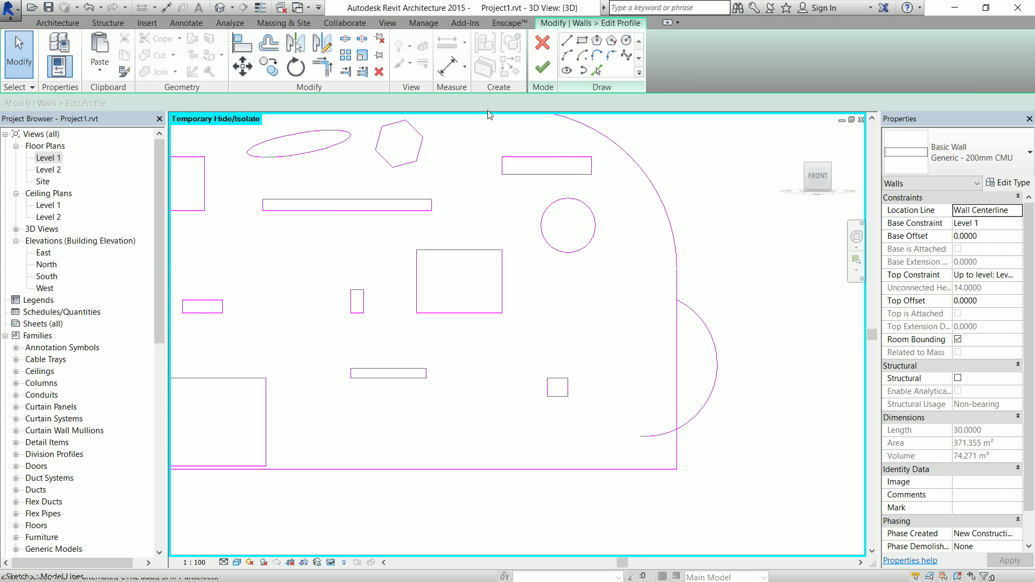
# Step: Trim the vertical profile line into a corner with the arc and add a straight line
pyautogui.click(322, 66)
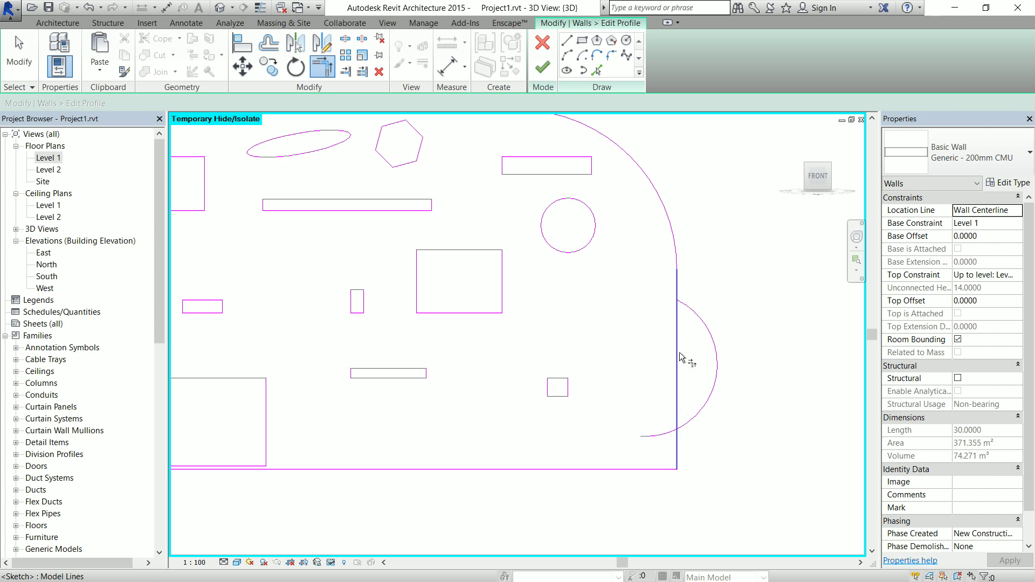
pyautogui.click(677, 281)
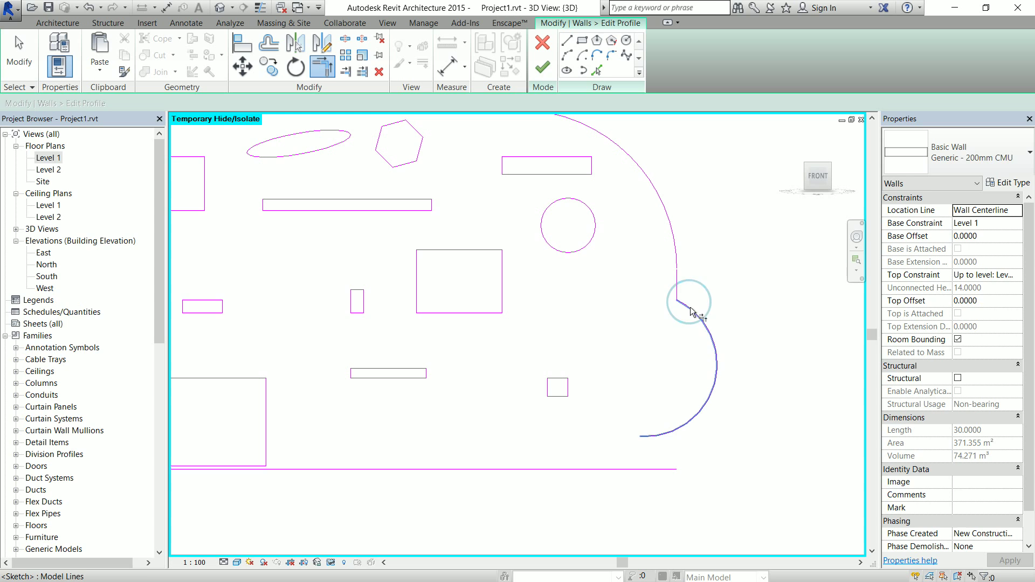
pyautogui.click(691, 312)
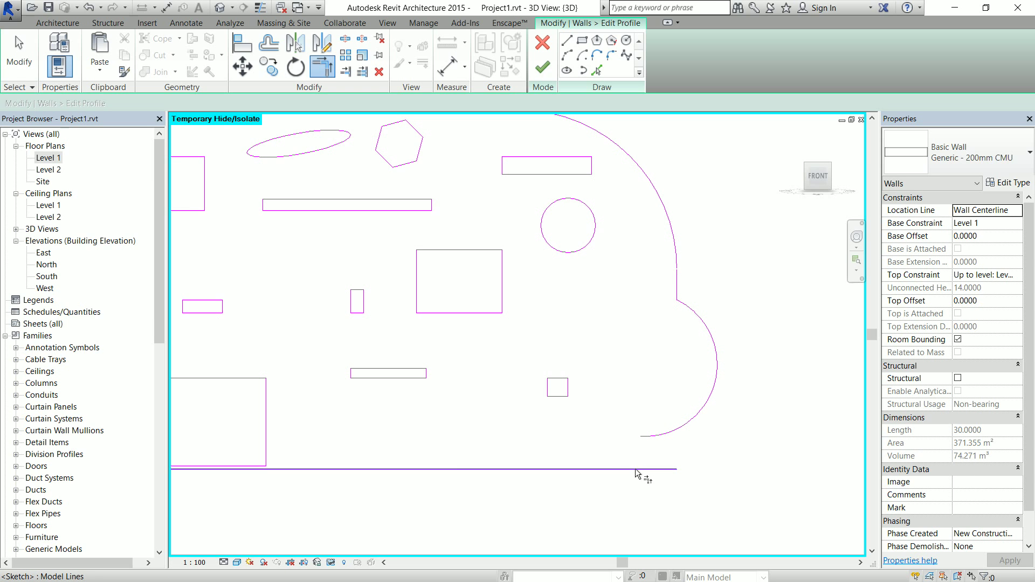
pyautogui.click(661, 429)
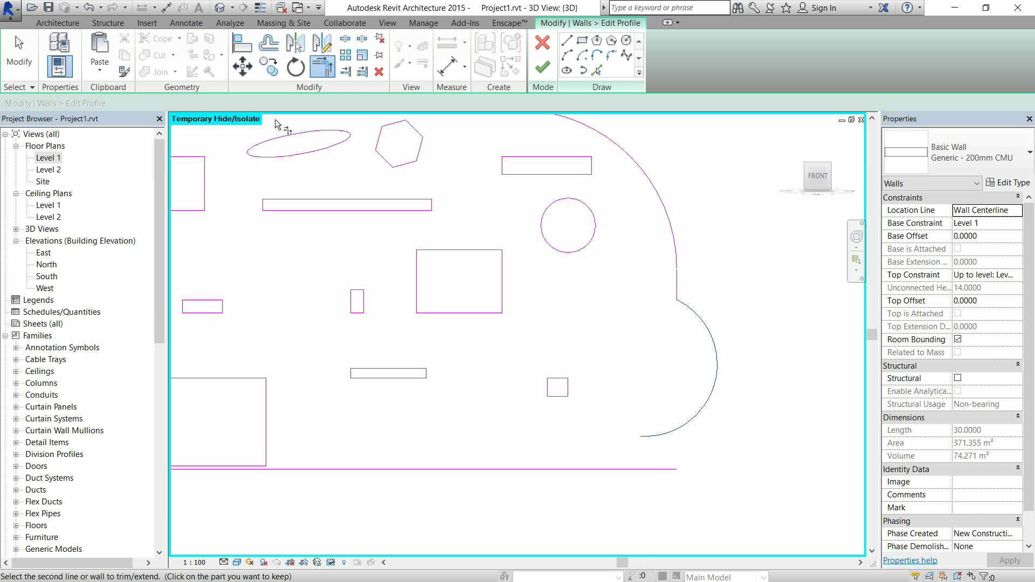
pyautogui.click(562, 43)
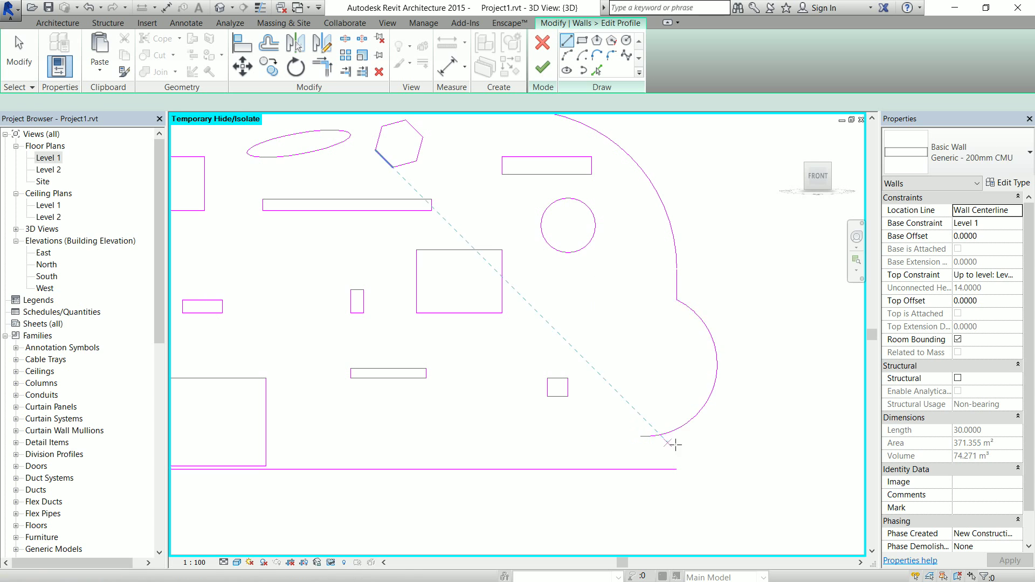
pyautogui.click(676, 469)
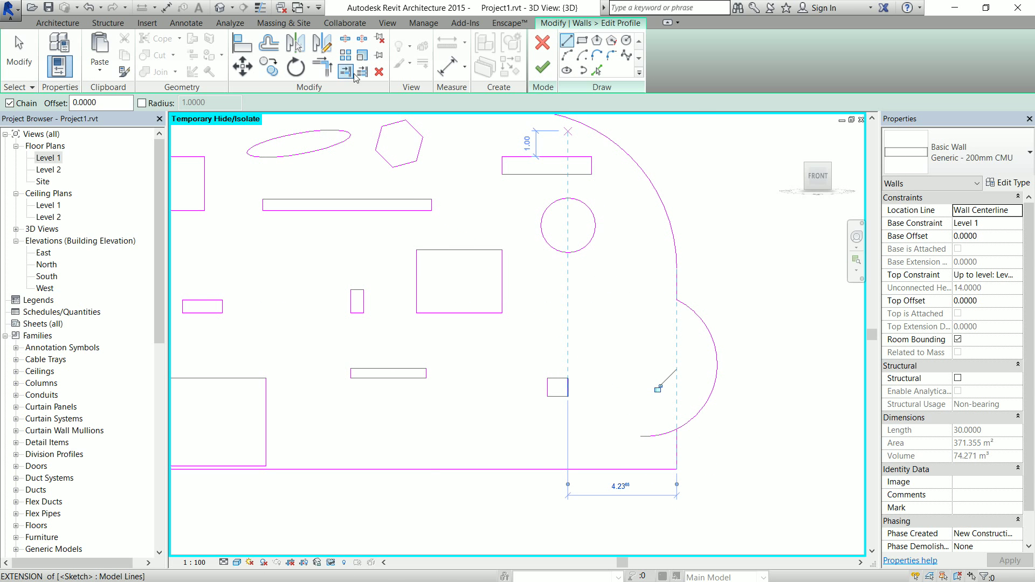
# Step: Extend the short arc to the vertical edge, then finish the profile, raising a constraints error
pyautogui.click(332, 74)
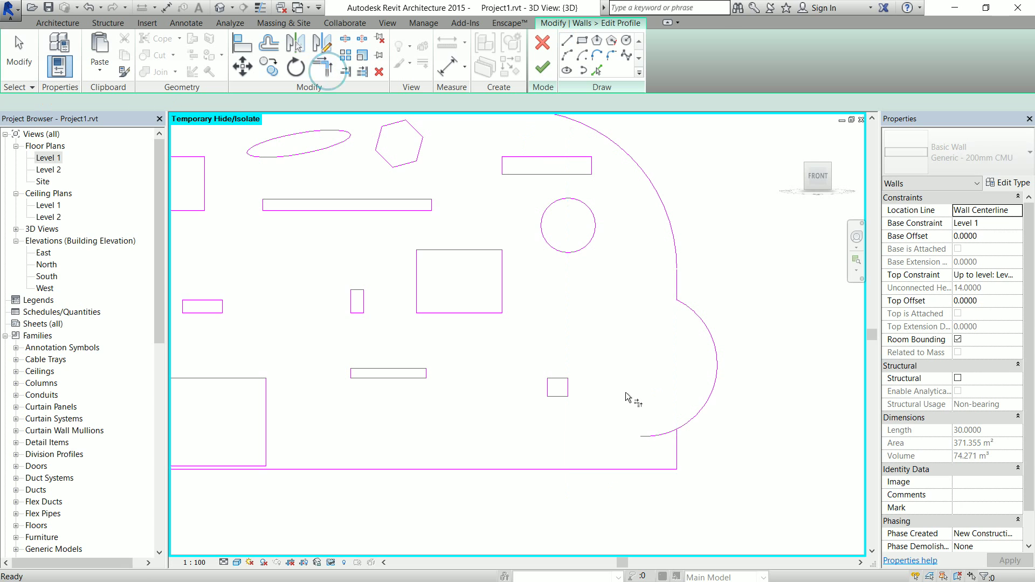
pyautogui.click(663, 438)
pyautogui.click(677, 445)
pyautogui.click(675, 443)
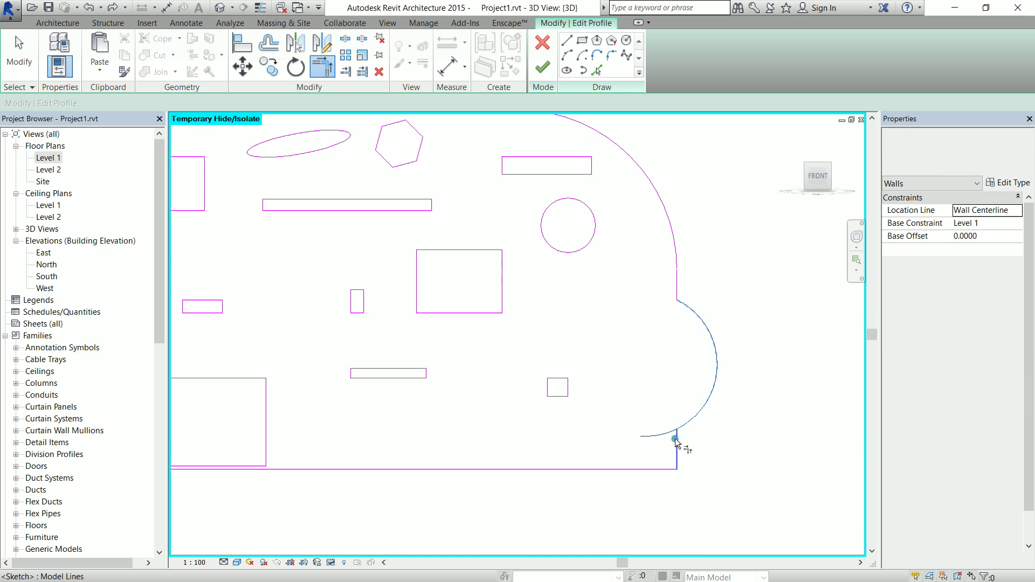
pyautogui.press('z')
pyautogui.press('f')
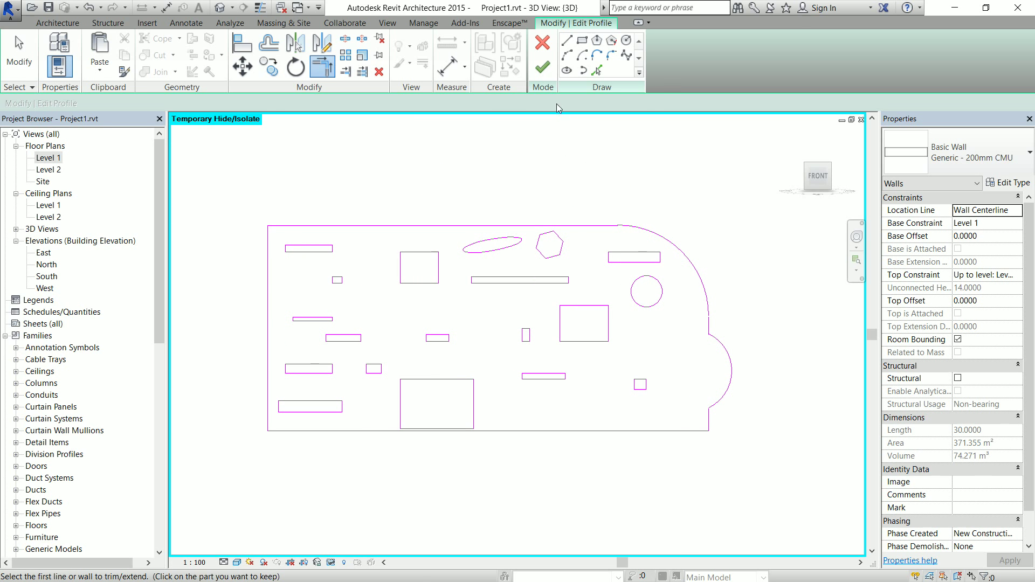
pyautogui.click(542, 67)
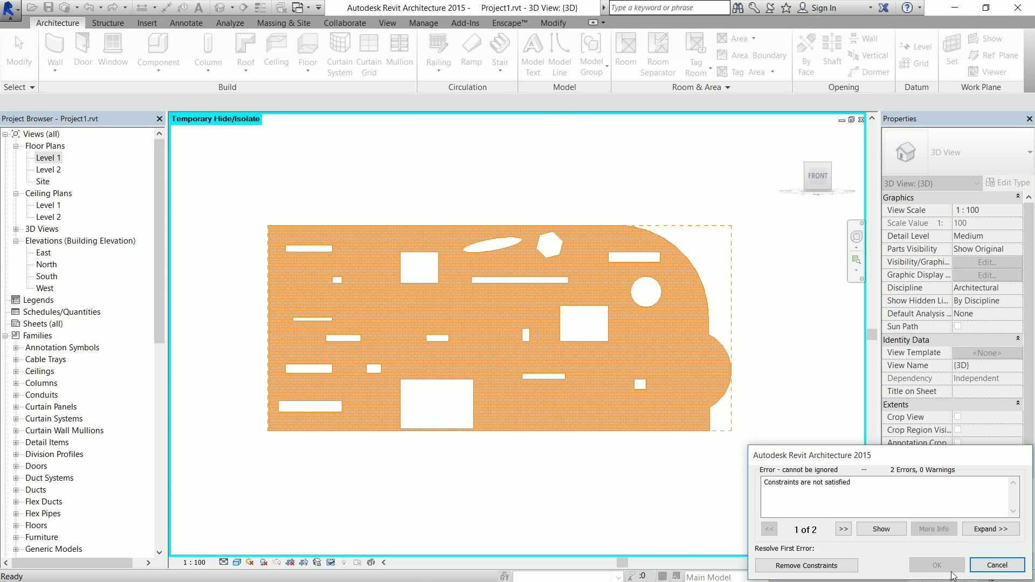
# Step: Remove the unsatisfied constraints to commit the wall at 359.018 m², then deselect and recentre it
pyautogui.click(806, 565)
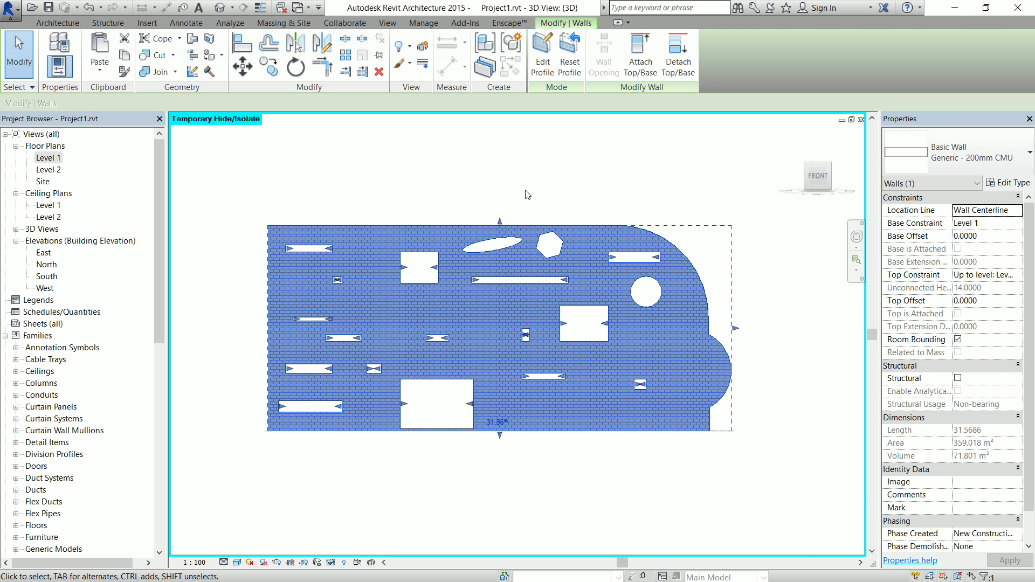
pyautogui.click(528, 197)
pyautogui.moveTo(513, 381); pyautogui.dragTo(533, 443, button='middle')
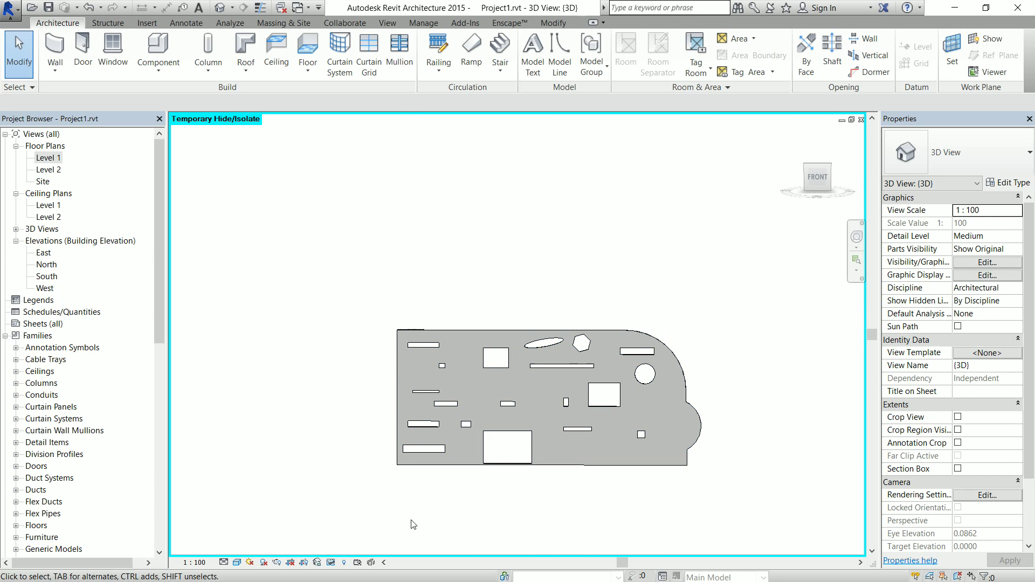
# Step: Reset Temporary Hide/Isolate to show the whole tower, then orbit in closer to the podium wall
pyautogui.click(378, 548)
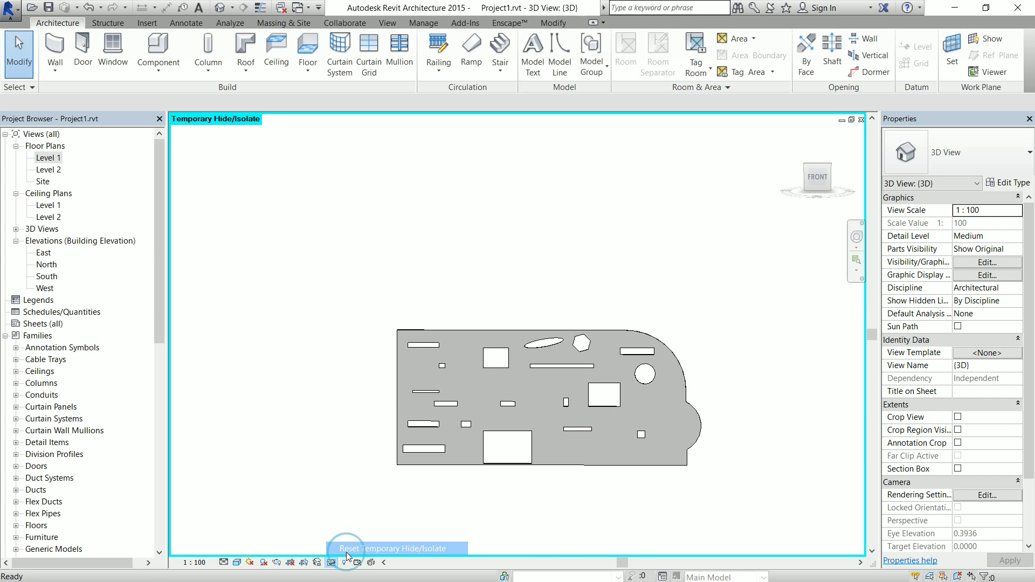
pyautogui.keyDown('shift'); pyautogui.moveTo(485, 495); pyautogui.dragTo(658, 463, button='middle'); pyautogui.keyUp('shift')
pyautogui.scroll(4, 661, 461)
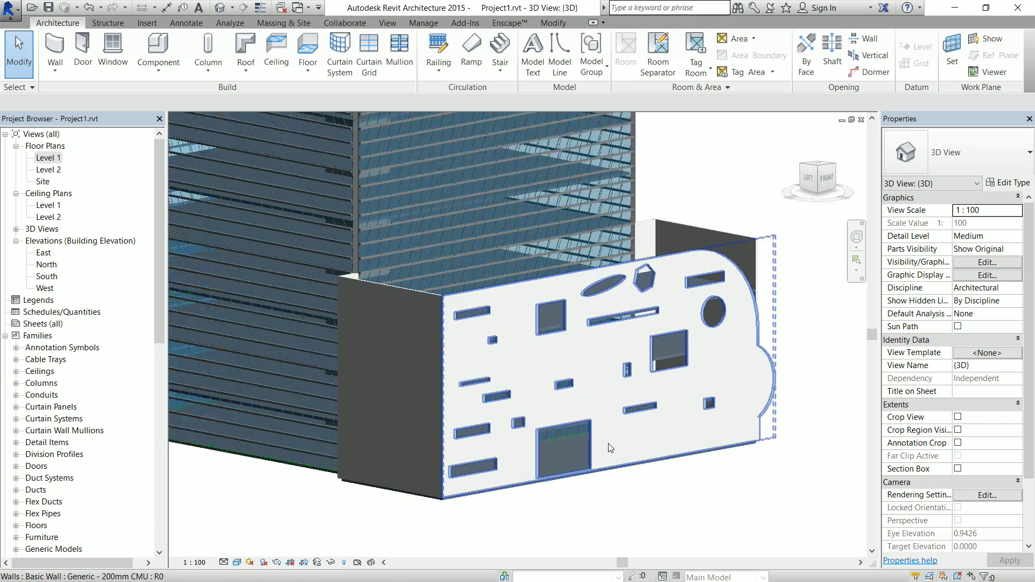
pyautogui.keyDown('shift'); pyautogui.moveTo(715, 481); pyautogui.dragTo(700, 431, button='middle'); pyautogui.keyUp('shift')
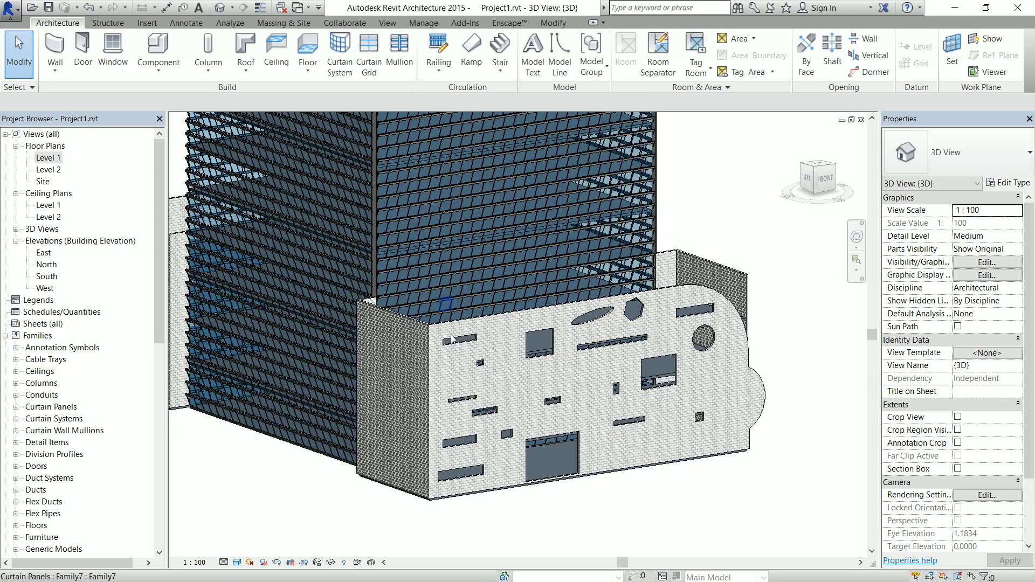
pyautogui.scroll(2, 455, 306)
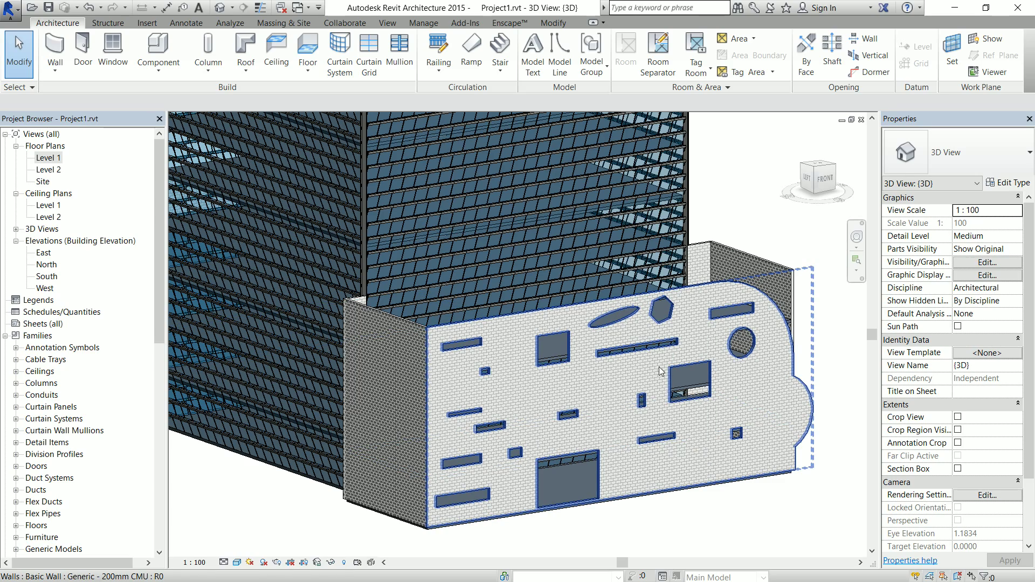
pyautogui.keyDown('shift'); pyautogui.moveTo(661, 371); pyautogui.dragTo(661, 378, button='middle'); pyautogui.keyUp('shift')
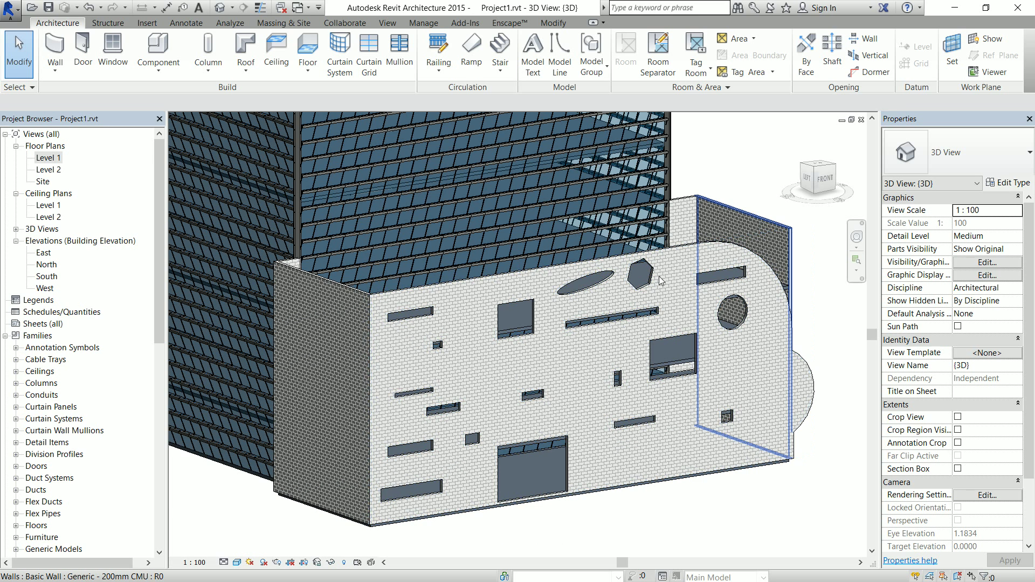
pyautogui.click(638, 255)
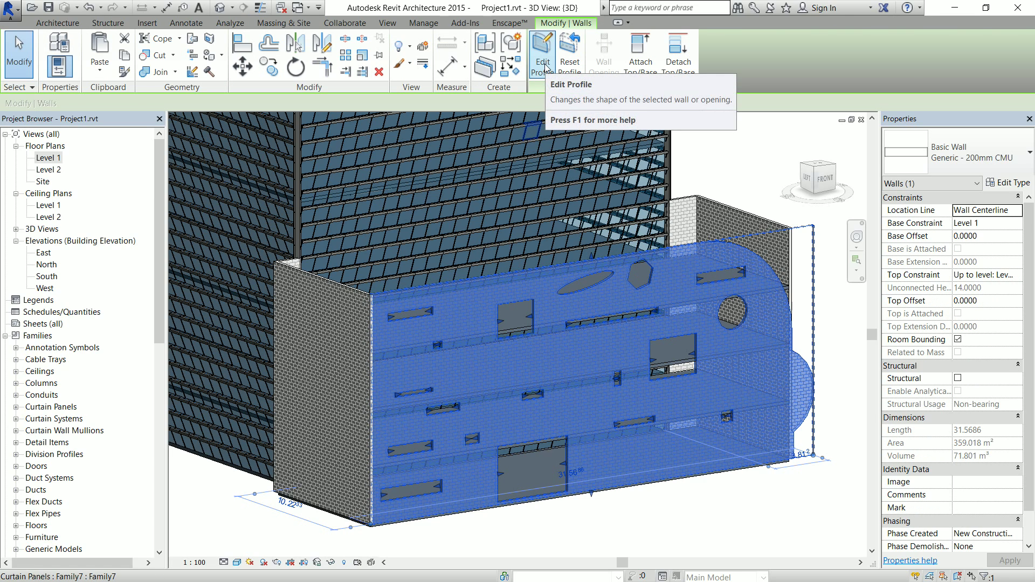
pyautogui.press('Escape')
pyautogui.scroll(-2, 702, 213)
# Step: Pan and orbit to frame the full tower, then bring up the Windows Start menu
pyautogui.scroll(-3, 702, 212)
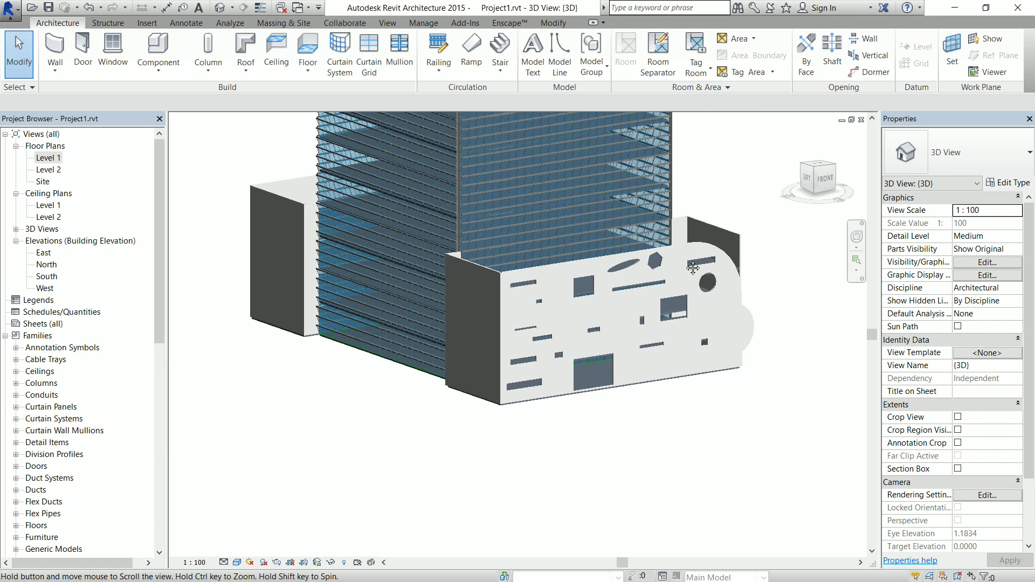
pyautogui.moveTo(721, 215); pyautogui.dragTo(691, 419, button='middle')
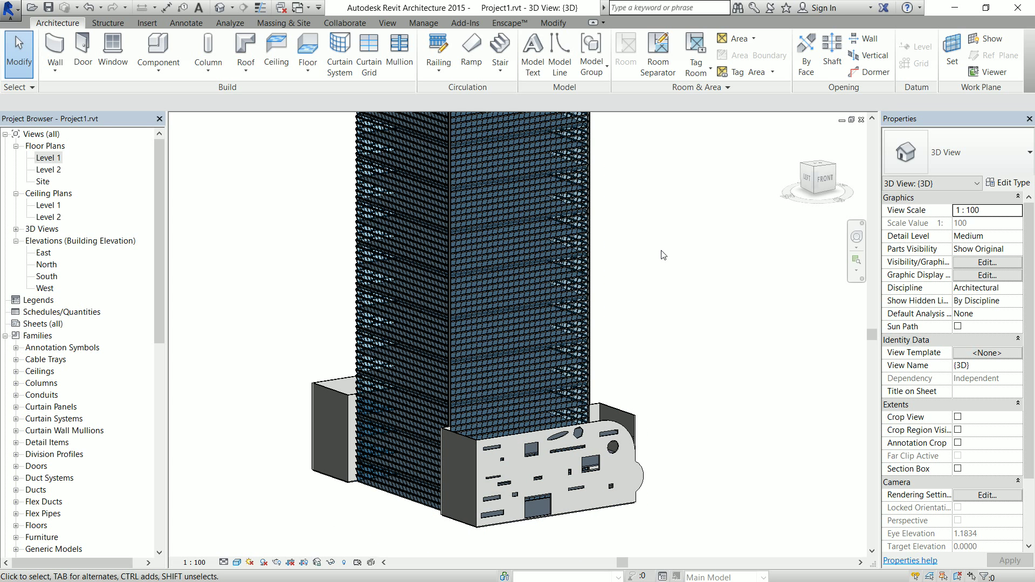
pyautogui.keyDown('shift'); pyautogui.moveTo(681, 355); pyautogui.dragTo(696, 384, button='middle'); pyautogui.keyUp('shift')
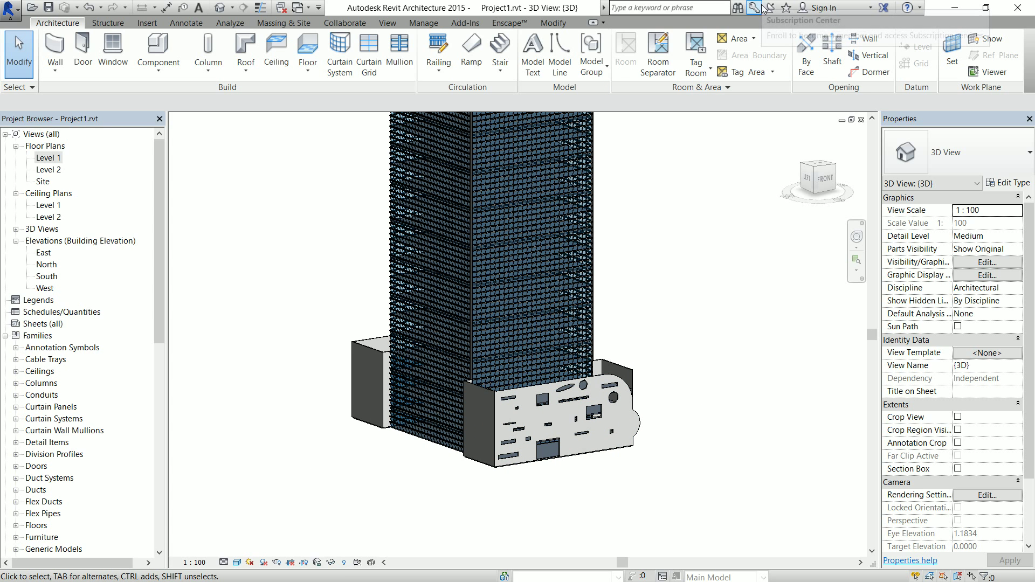
pyautogui.press('super')
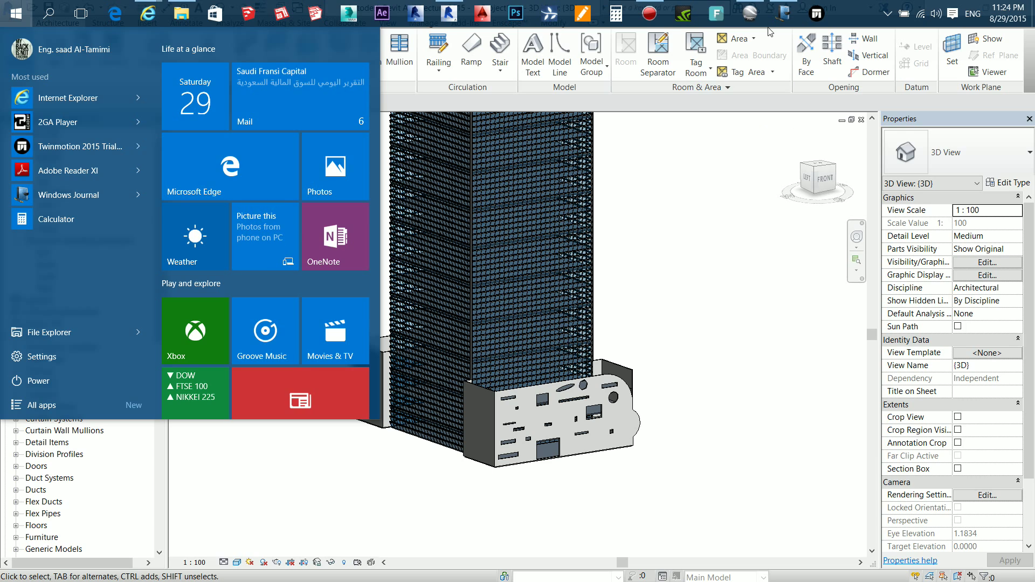
# Step: Bring Google Earth Pro's King Abdullah Financial District Street View photo to the front
pyautogui.click(749, 14)
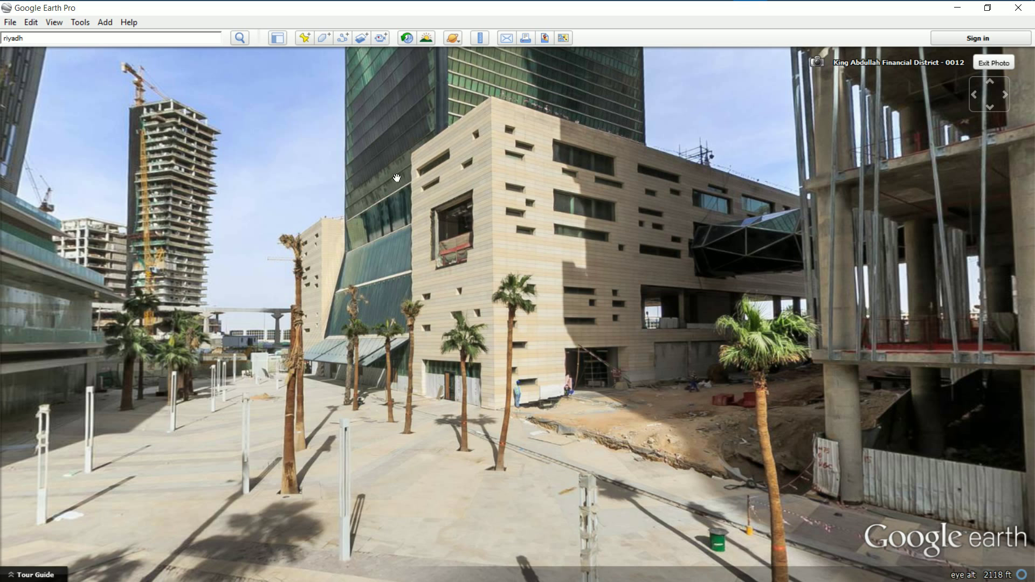
# Step: Minimize Google Earth Pro and frame the whole glass tower above the podium in Revit's 3D view
pyautogui.click(957, 12)
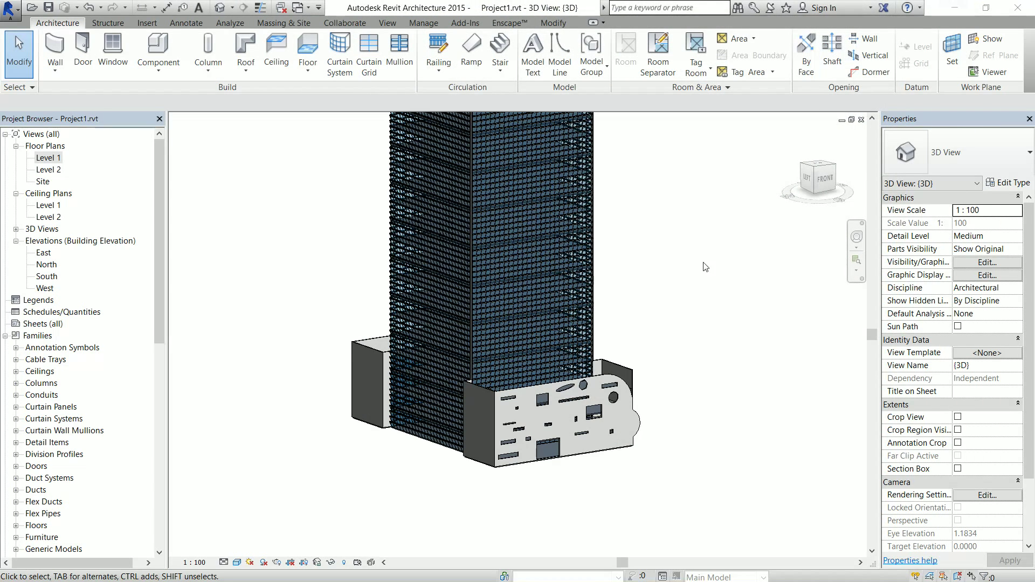
pyautogui.scroll(-2, 732, 267)
pyautogui.moveTo(743, 234); pyautogui.dragTo(705, 348, button='middle')
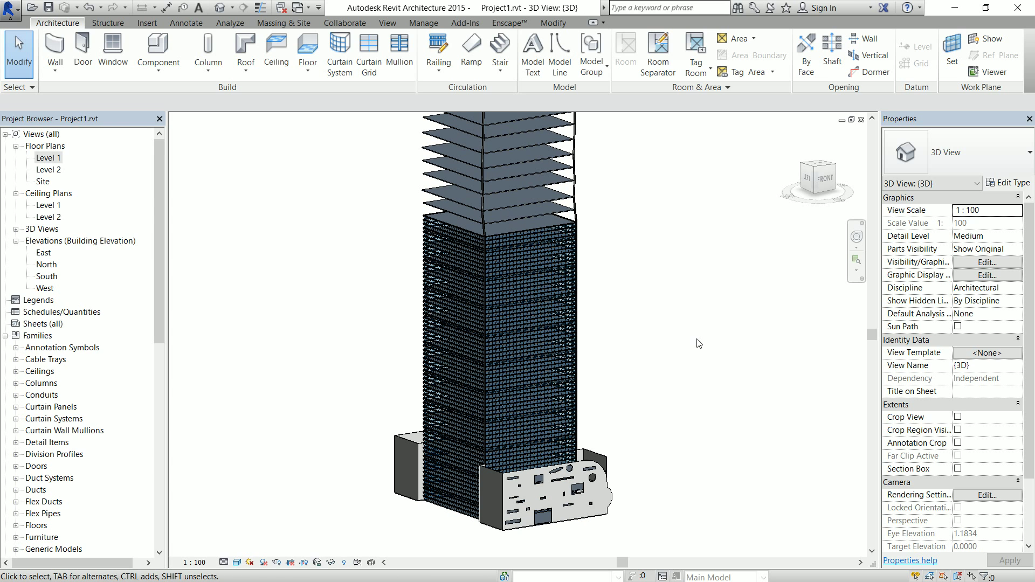